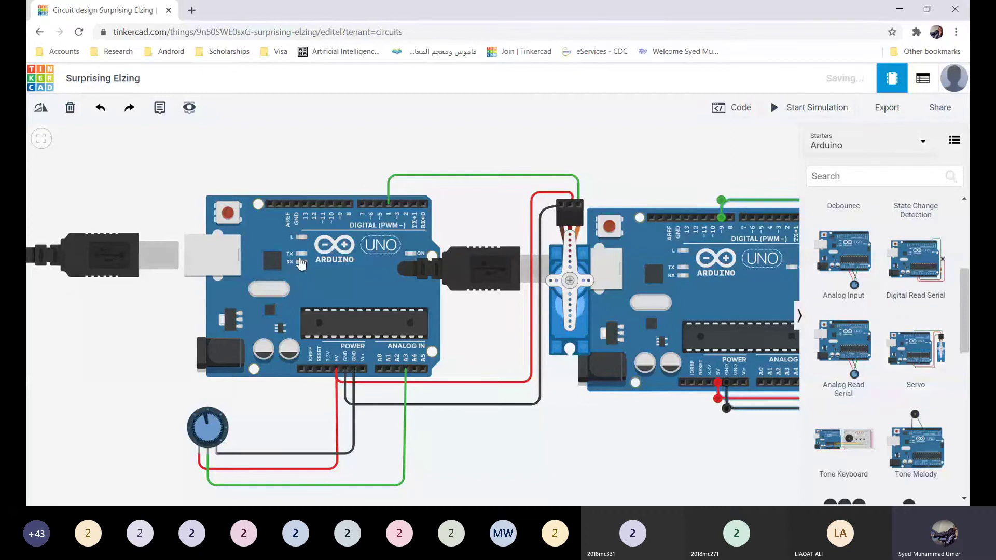
Step: Delete the second Arduino and servo circuit that overlaps the potentiometer circuit, and fit the remaining circuit in view
key(Delete)
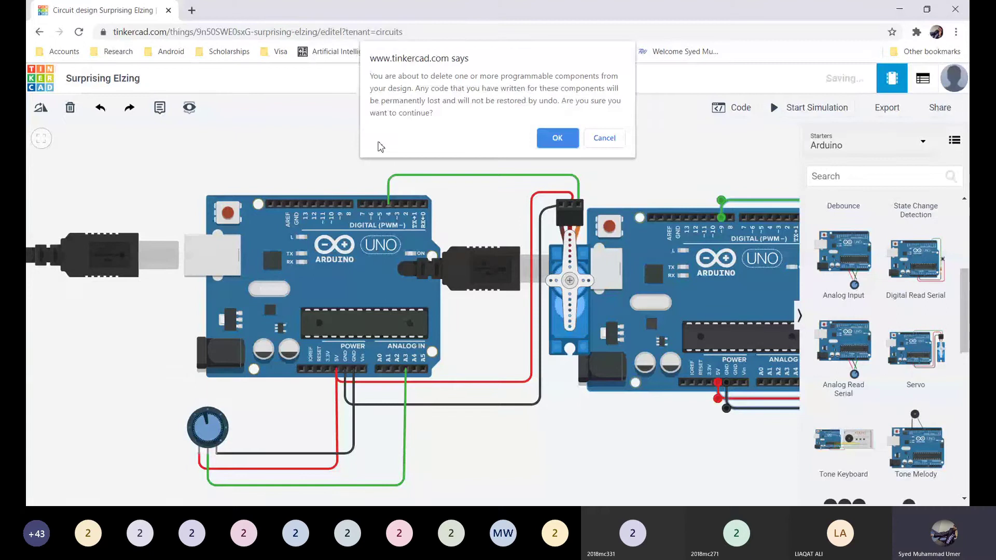
click(557, 137)
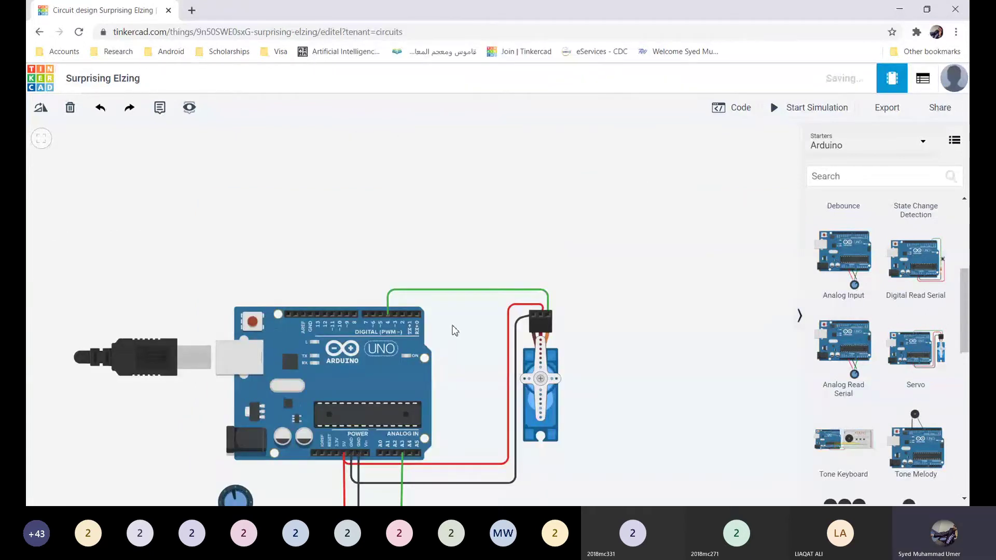
click(42, 143)
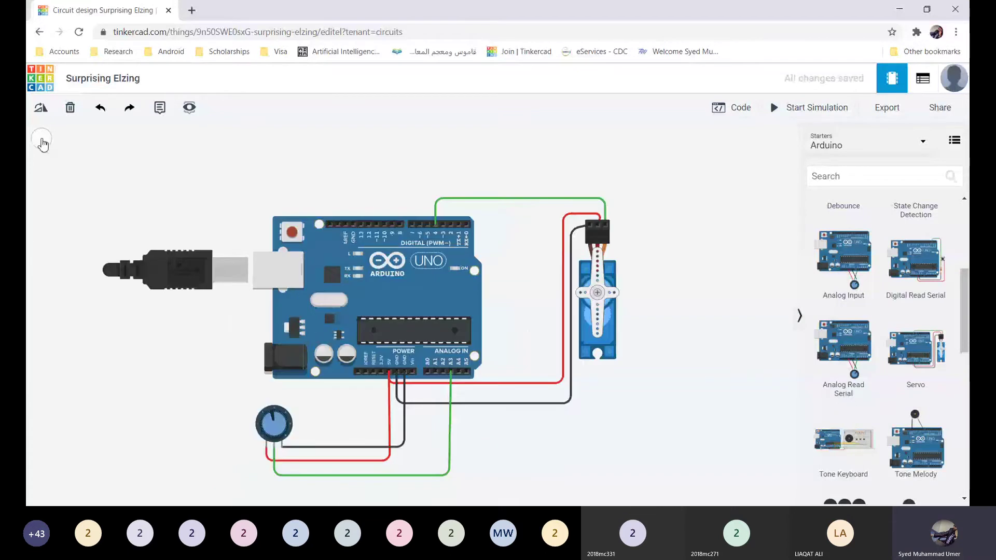
Step: Clear the workspace by deleting the remaining Arduino Uno with its wires, the micro servo and the potentiometer
drag(108, 200, 208, 249)
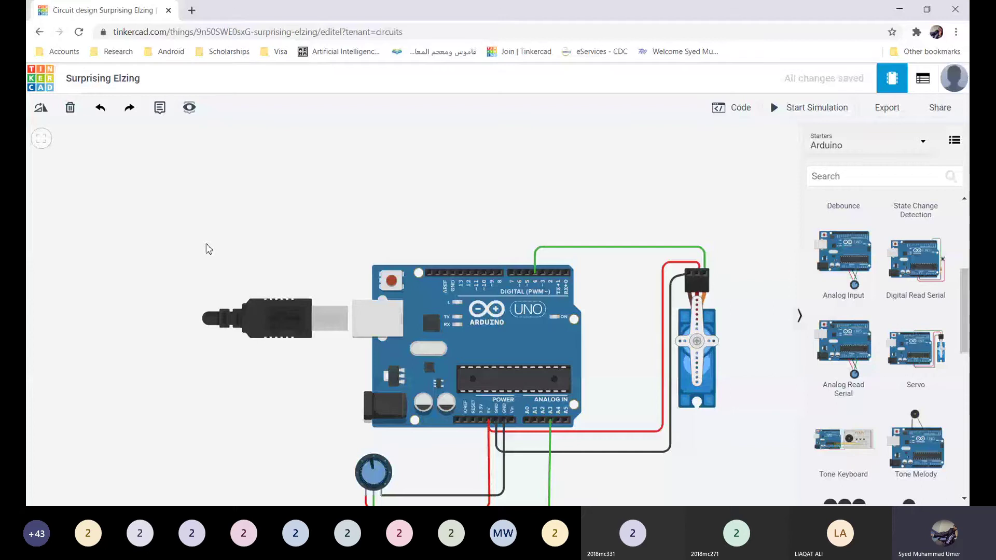
drag(475, 341, 405, 249)
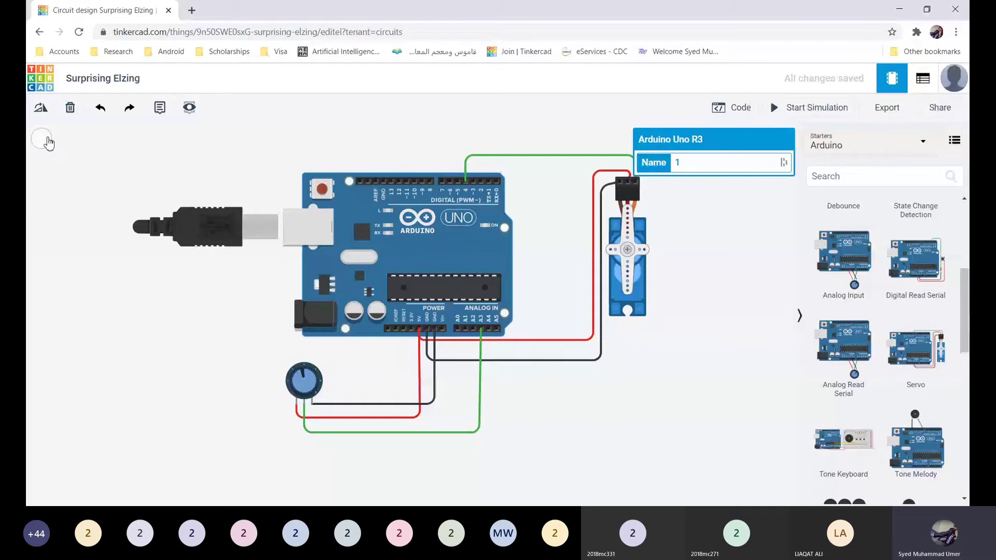
click(70, 114)
click(547, 140)
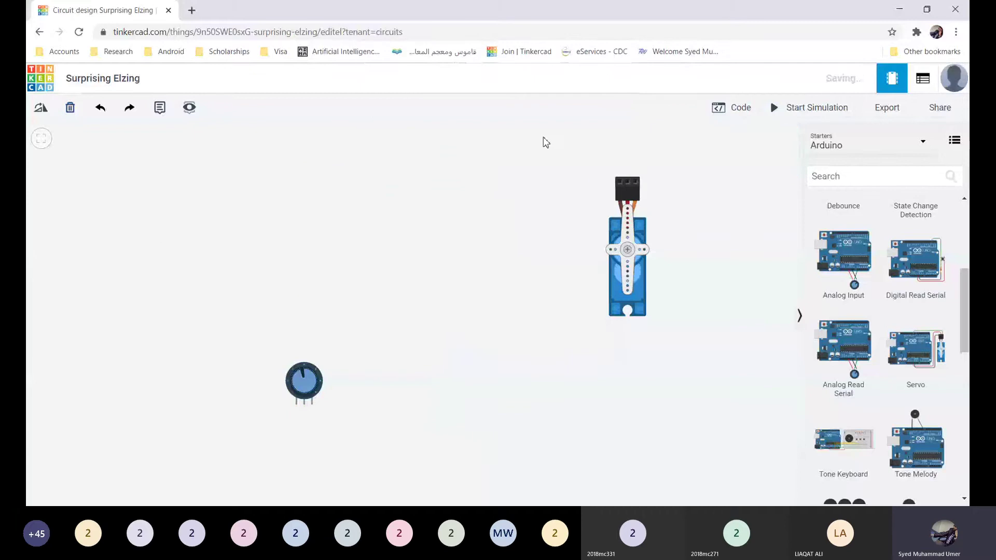
click(634, 240)
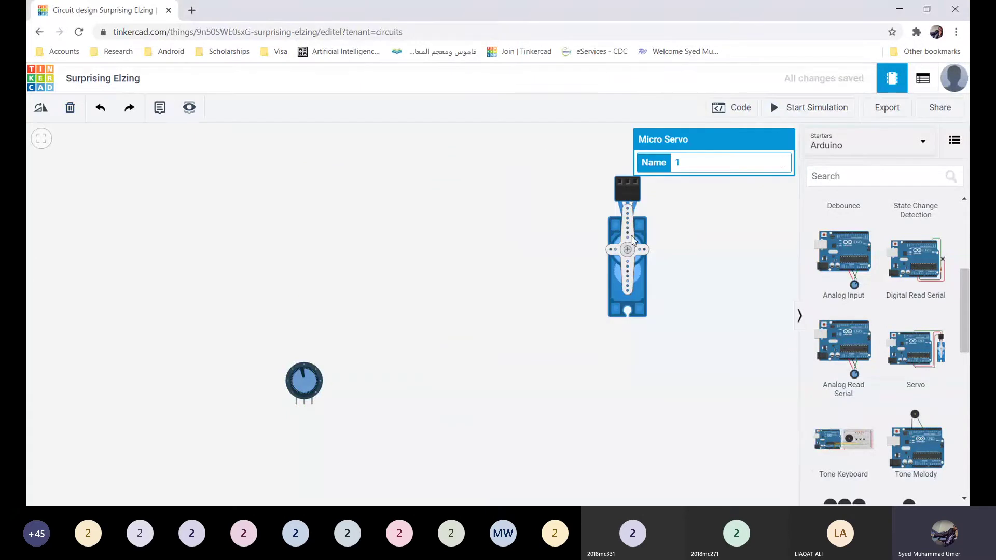
click(77, 111)
click(303, 377)
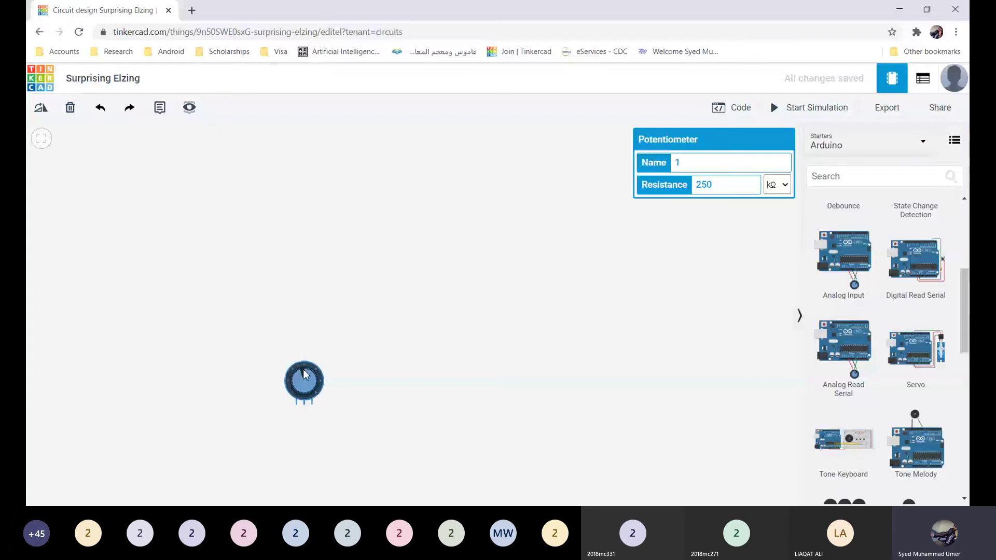
click(77, 111)
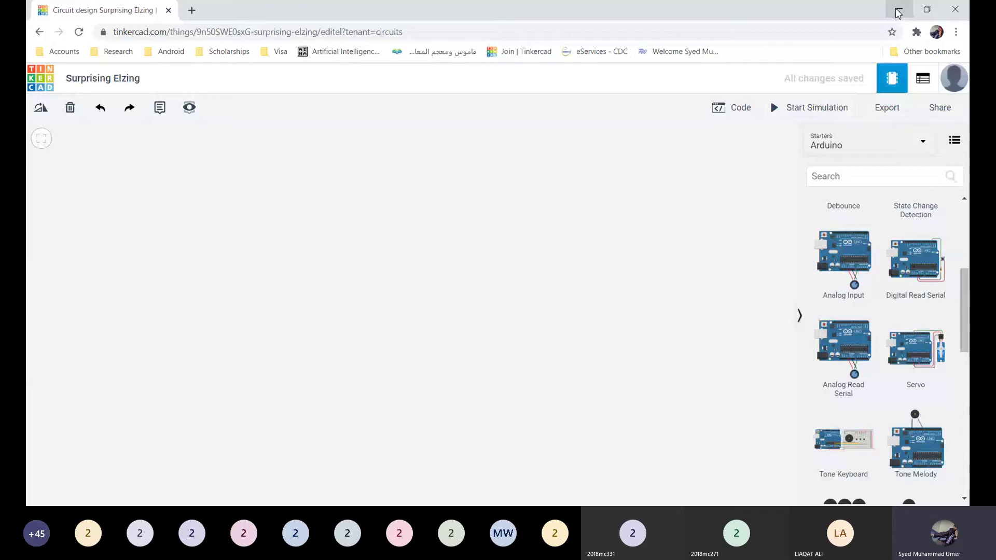
Step: Place the Arduino Servo starter circuit in the empty workspace and convert its code from Blocks to Text
drag(916, 353, 574, 327)
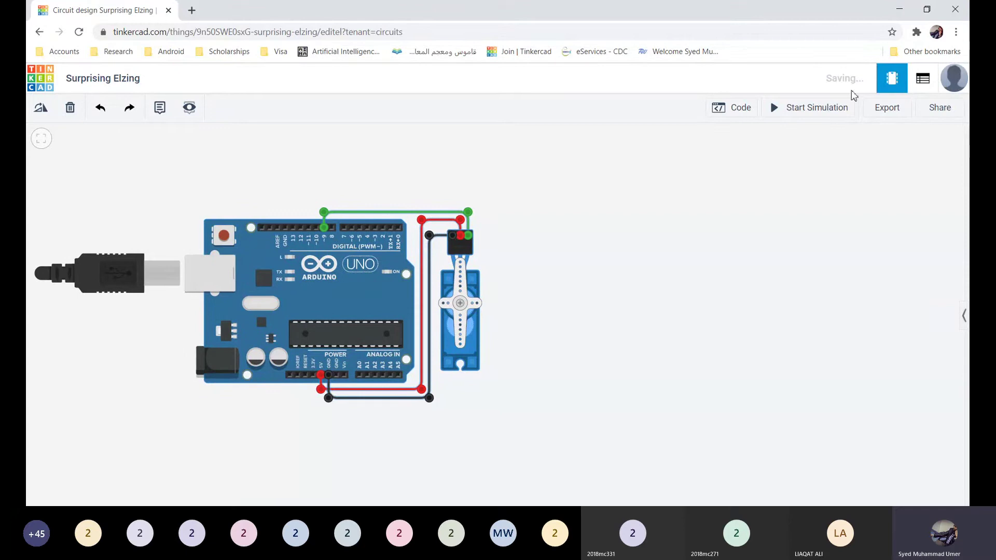
click(735, 110)
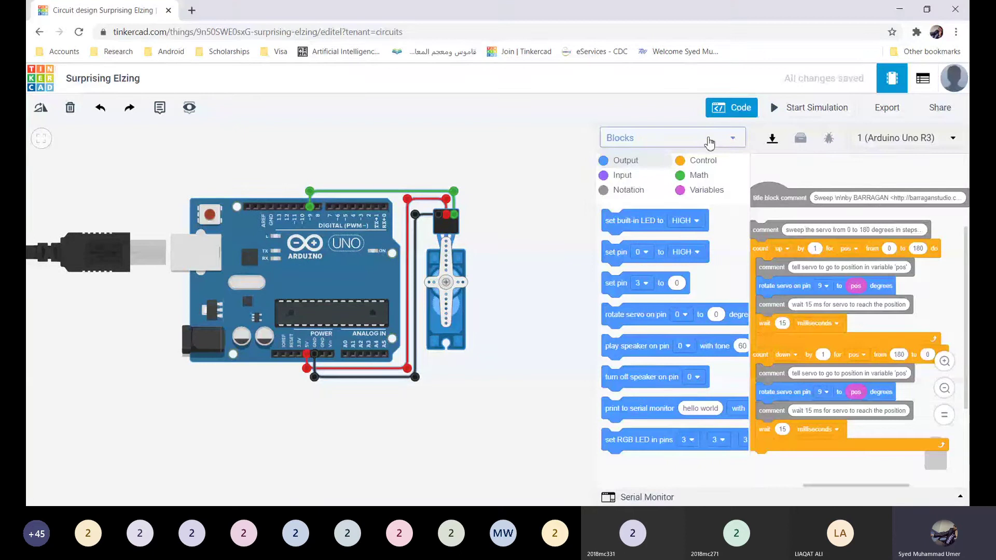
click(736, 140)
click(656, 194)
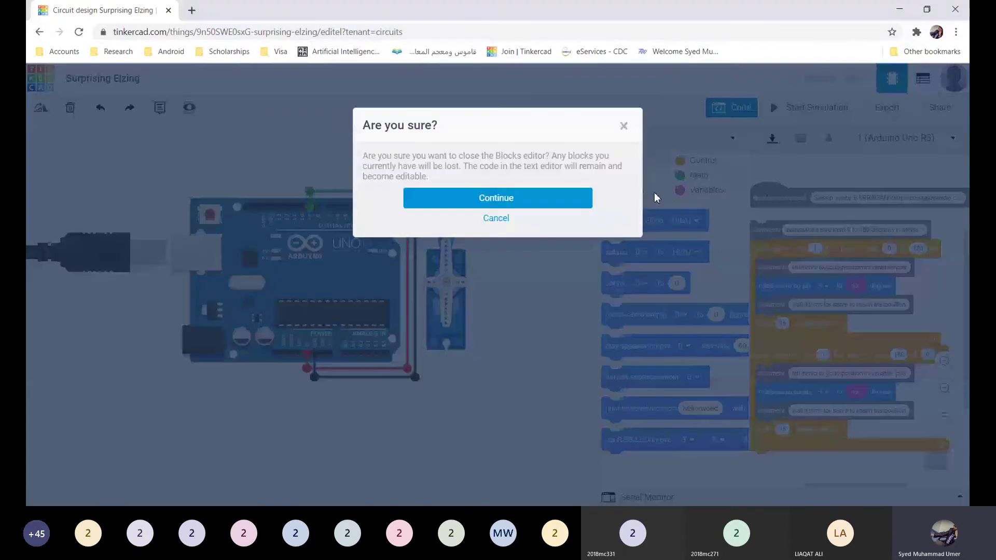
click(558, 197)
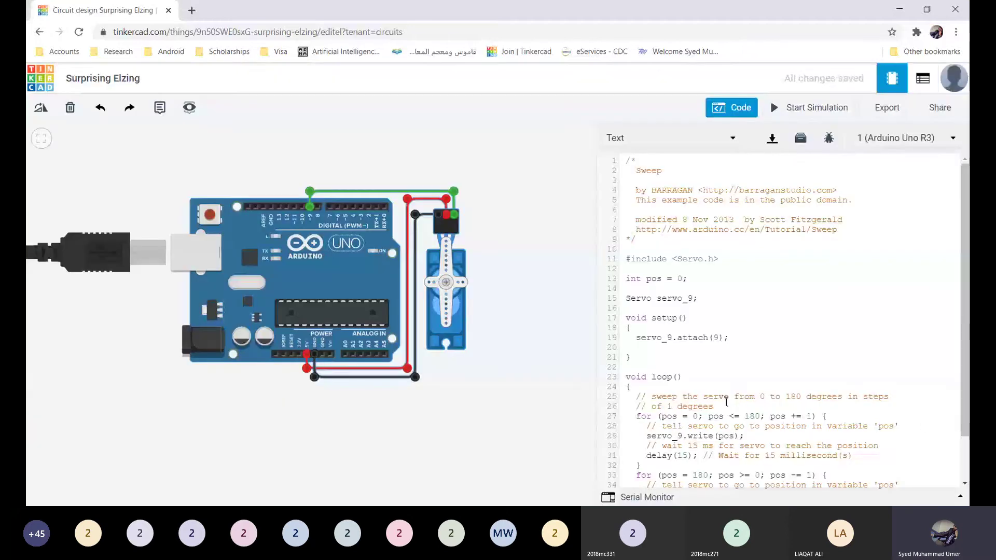
Step: Add the line pinMode(2, INPUT); below servo_9.attach(9); in the setup function
scroll(727, 401, down, 1)
scroll(726, 401, down, 3)
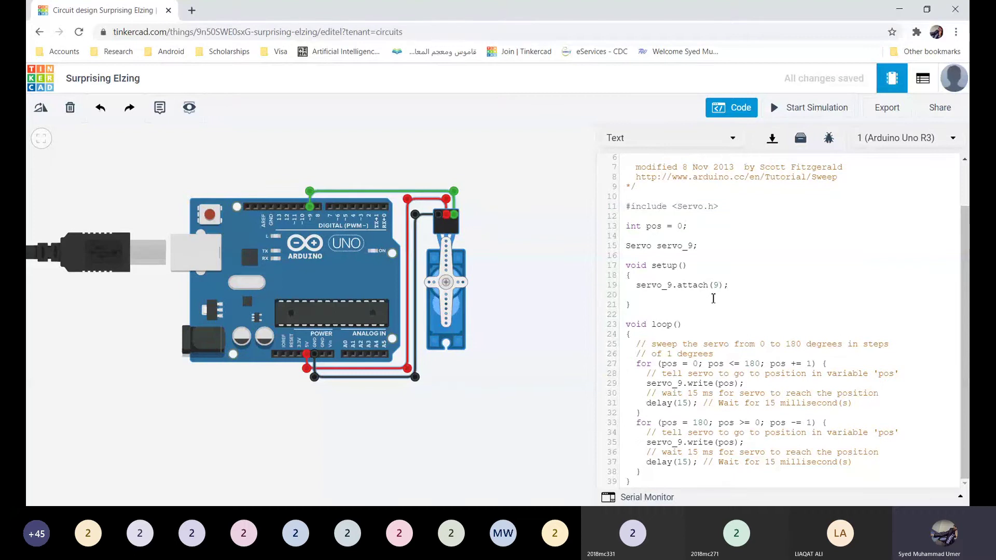
click(728, 285)
key(Return)
text(pinMo)
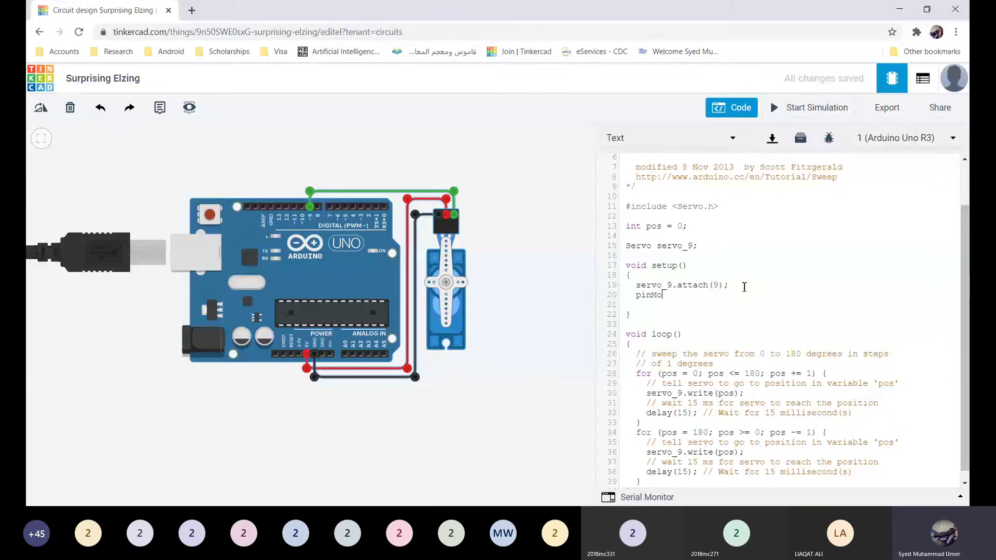
text(de)
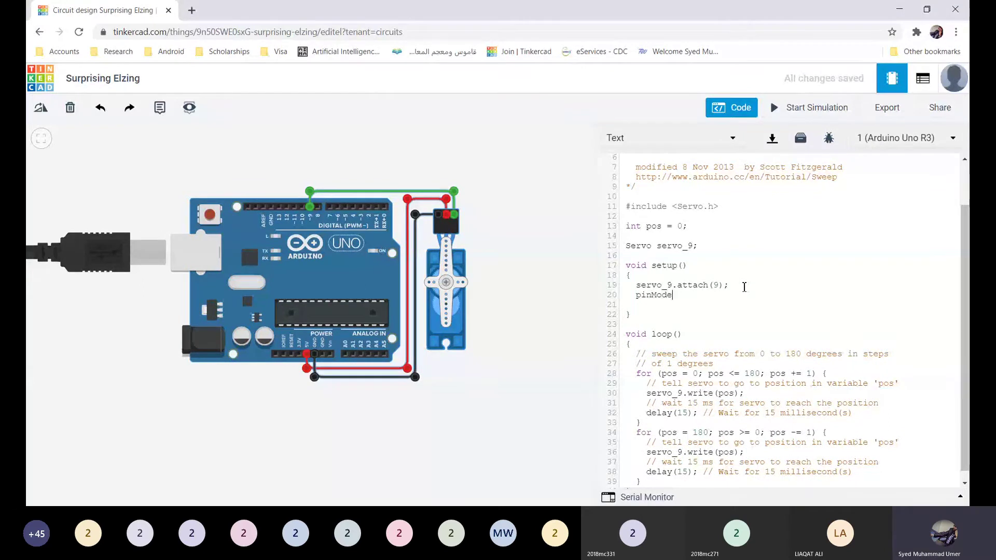
text(();)
text(2, )
text(INPU)
text(T)
Step: Duplicate the pinMode line directly below itself and change the copy's pin number to 4
key(shift+Left)
key(shift+Left)
key(shift+Left)
key(shift+Left)
key(shift+Left)
key(shift+Left)
key(shift+Left)
key(shift+Left)
key(shift+Left)
key(shift+Left)
key(shift+Left)
key(shift+Left)
key(shift+Left)
key(shift+Left)
key(shift+Left)
key(shift+Left)
key(shift+Left)
key(shift+Left)
key(ctrl+c)
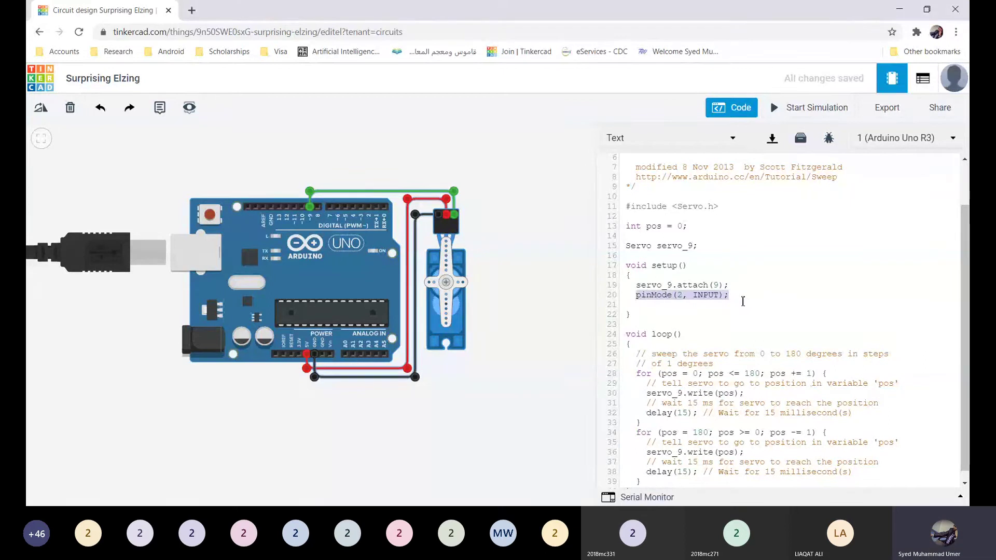
click(743, 297)
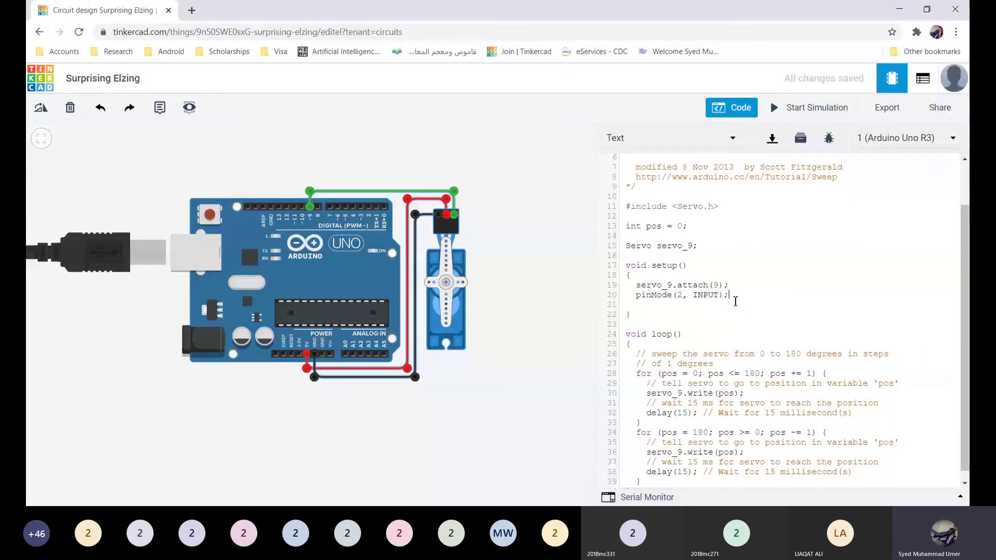
key(Return)
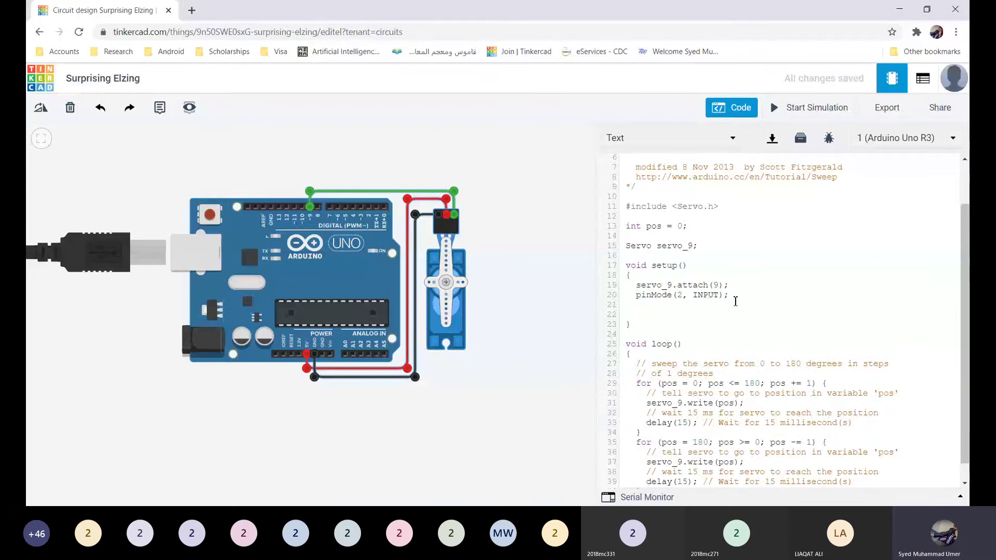
key(ctrl+v)
key(Left)
key(Left)
key(Left)
key(Left)
key(Left)
key(Left)
key(Left)
key(Left)
key(Left)
key(BackSpace)
text(4)
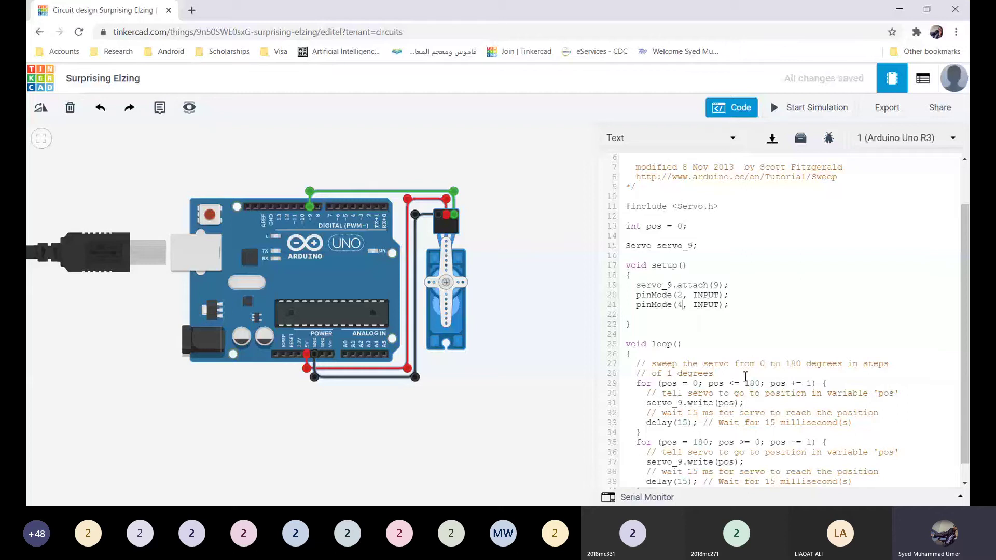
Step: Begin an if (digitalRead()) condition on a new line above the first for loop in the loop function
click(728, 373)
key(Return)
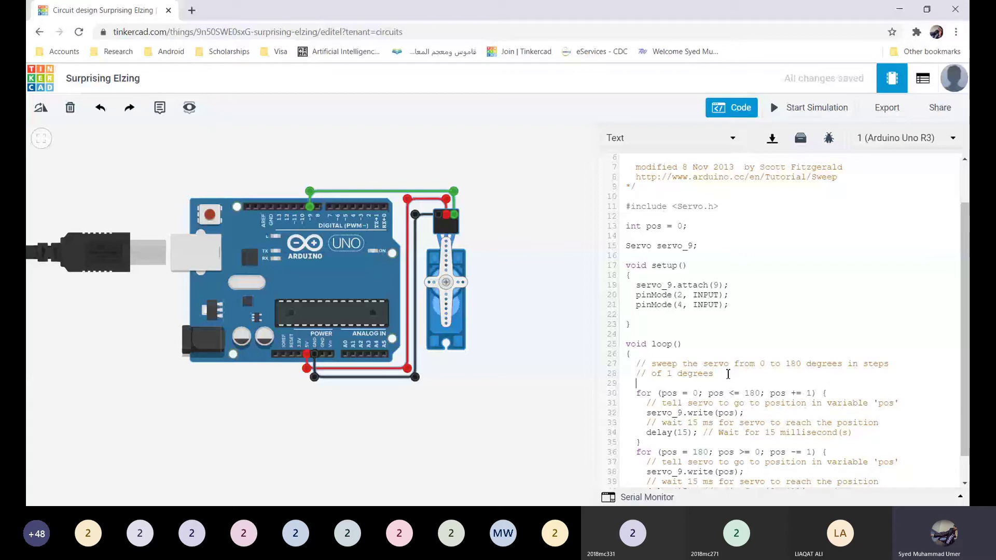
text(if )
text(()
text(di)
text(gital)
text(Rea)
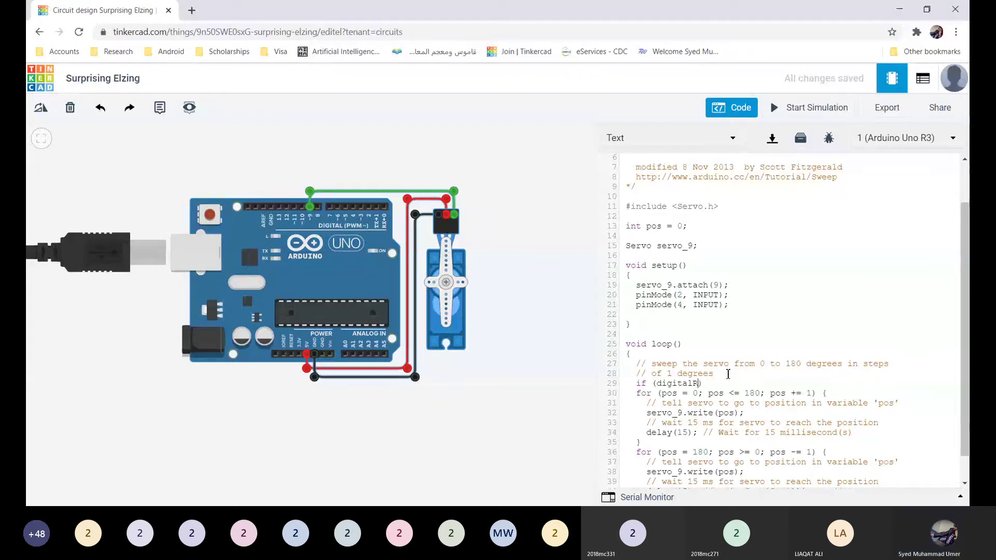
text(d)
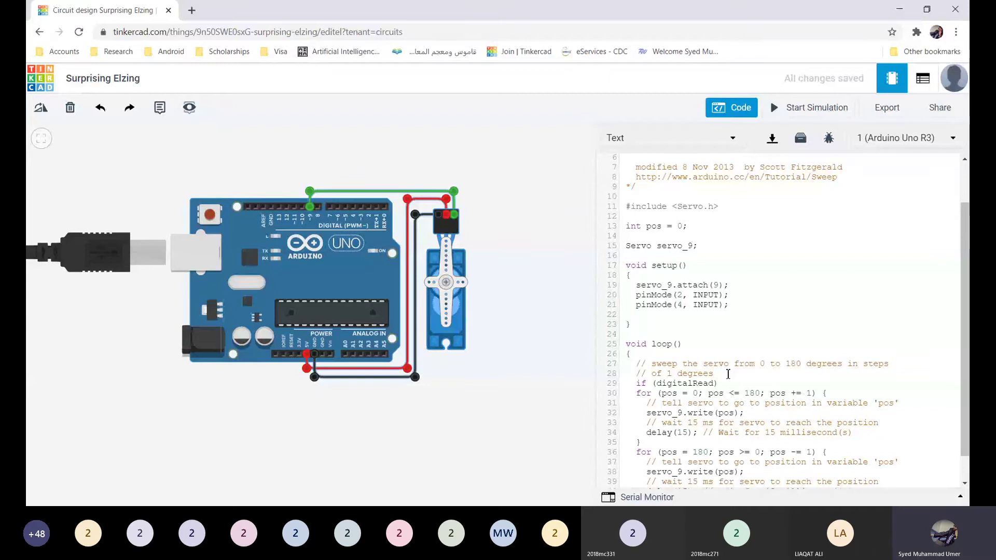
text(()
Step: Return to the circuit view with the code editor closed and show the Basic components in the library
click(923, 78)
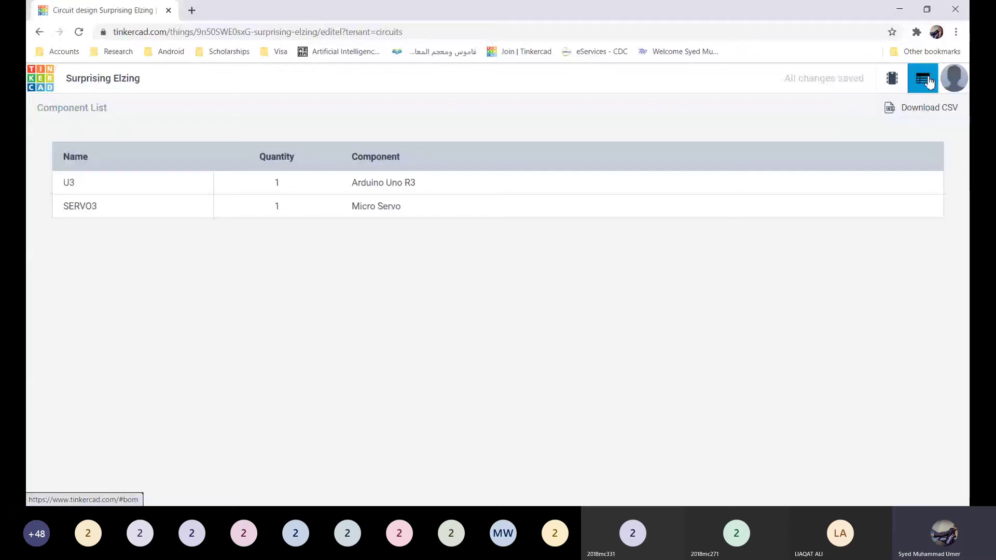
click(893, 78)
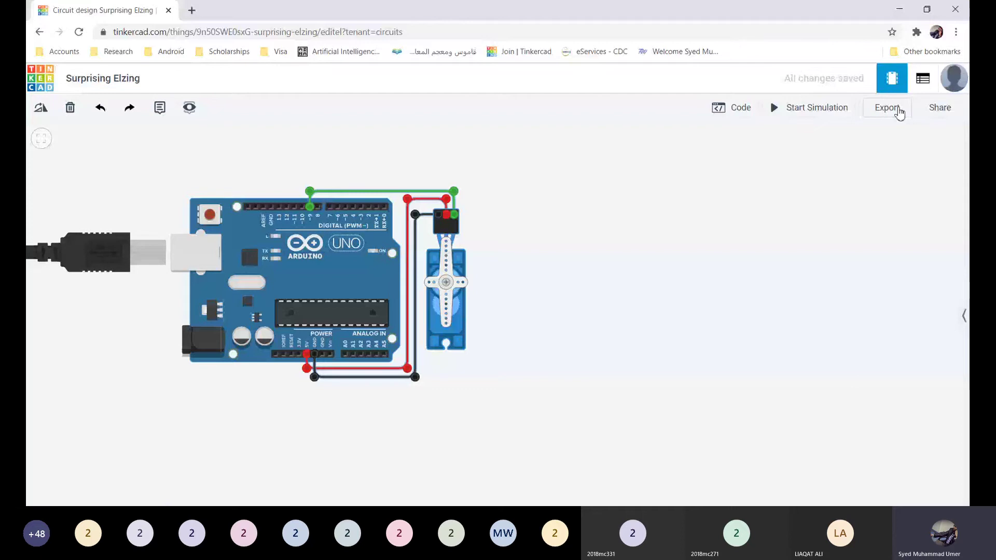
click(965, 318)
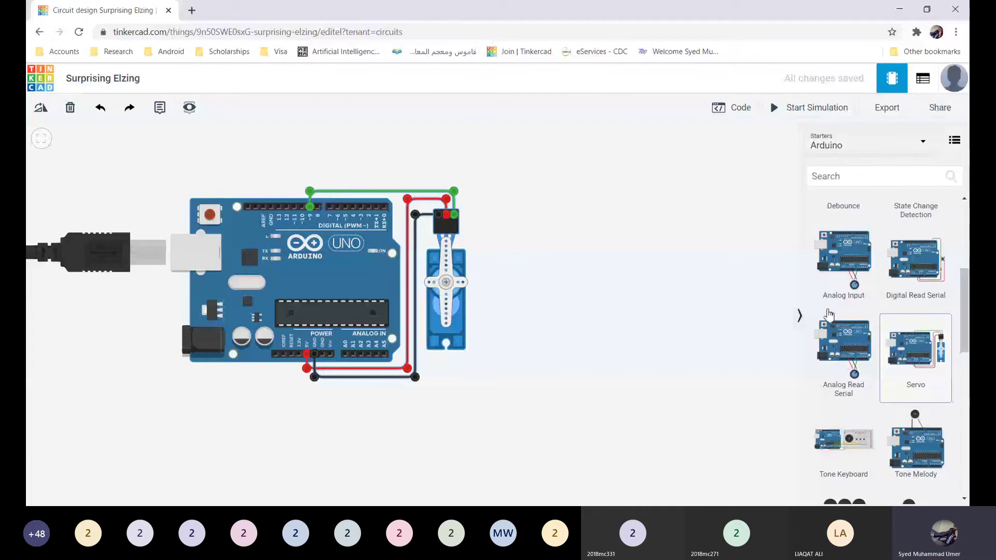
click(799, 315)
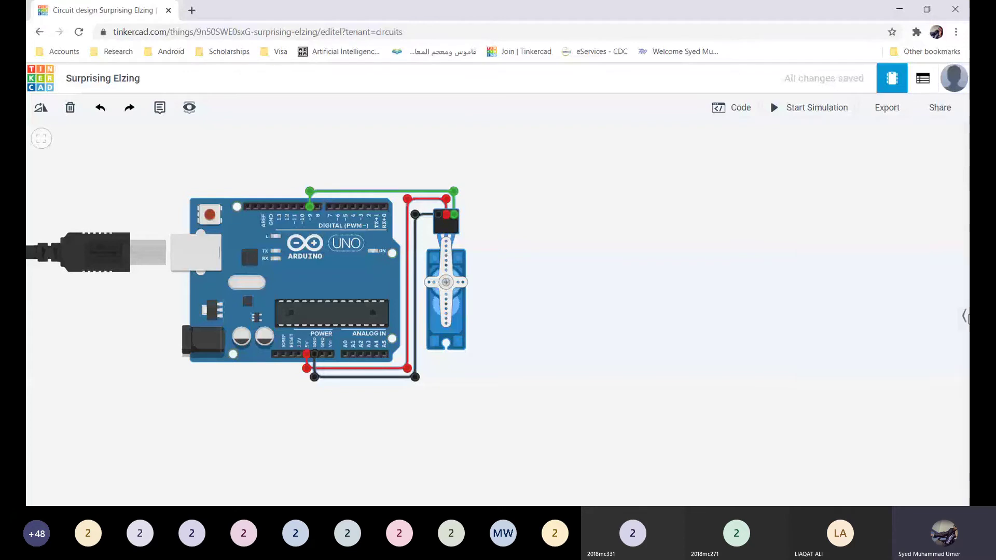
click(965, 318)
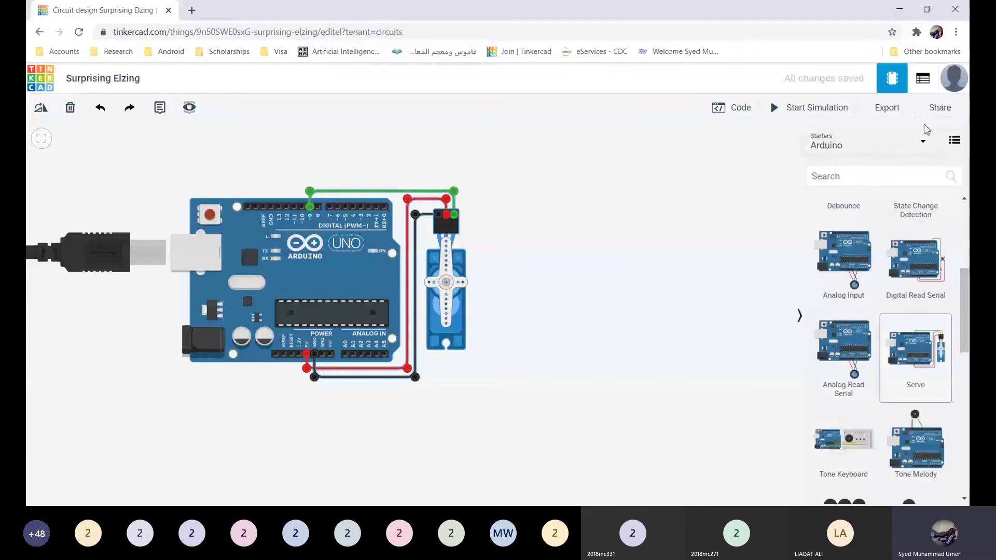
click(918, 147)
click(861, 182)
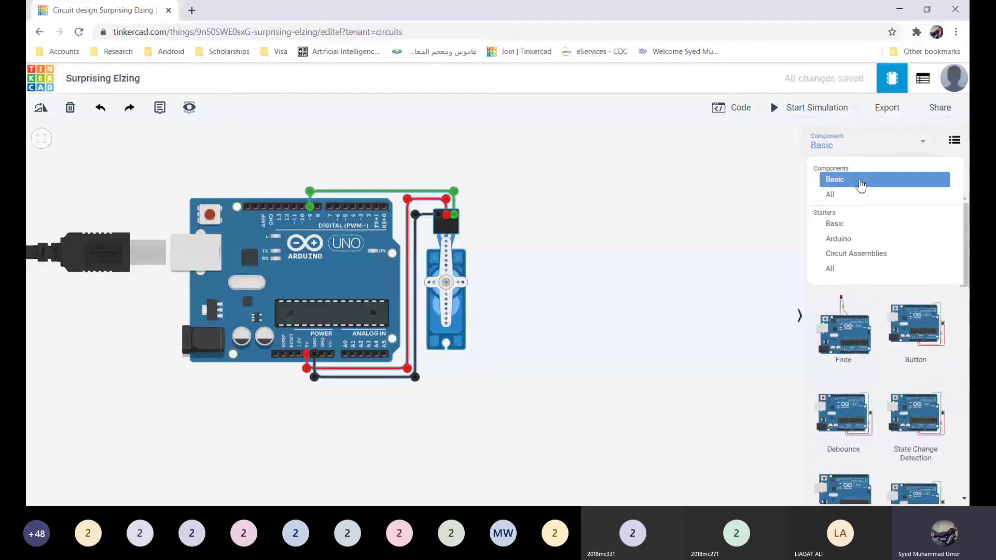
click(861, 183)
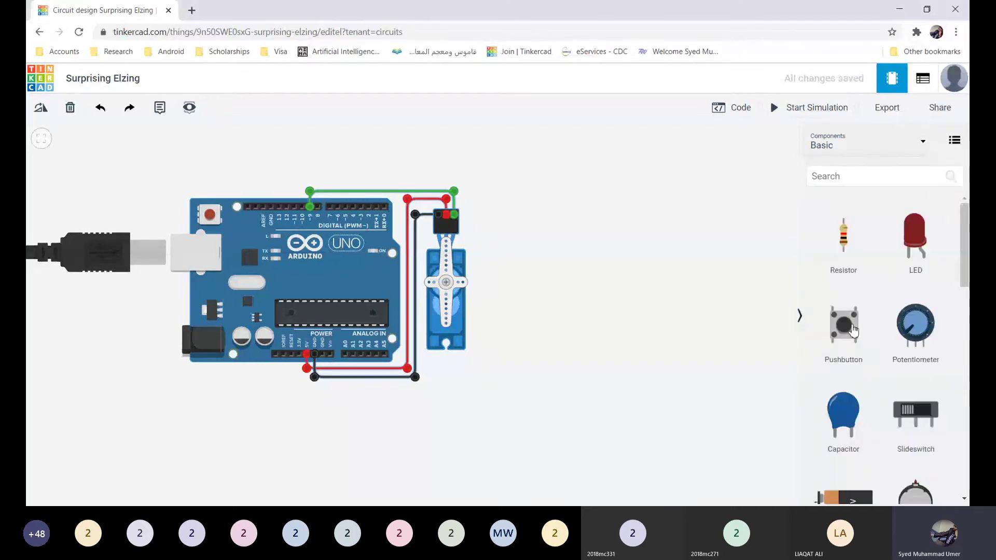
Step: Place two pushbuttons one above the other beside the servo, and check the input pins in the code
drag(637, 282, 550, 212)
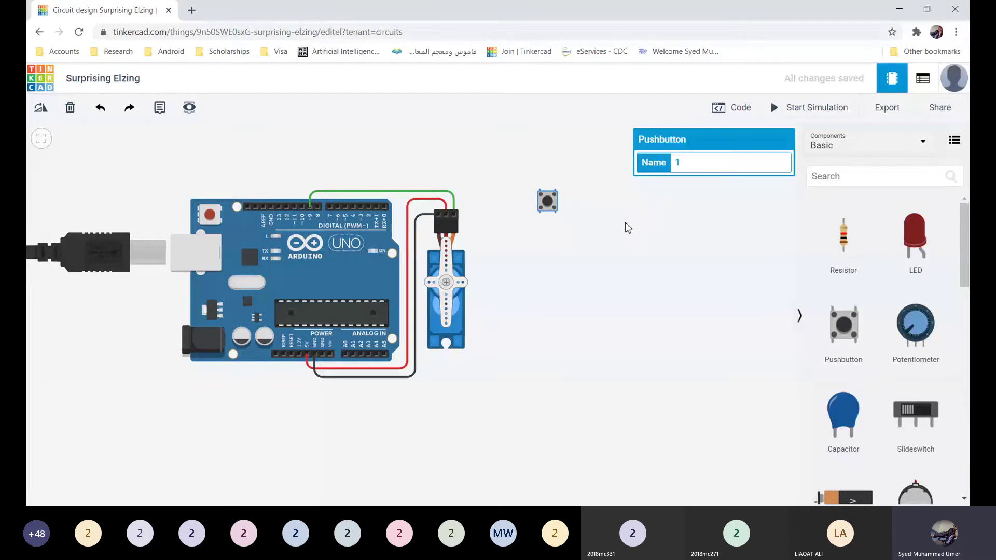
click(549, 256)
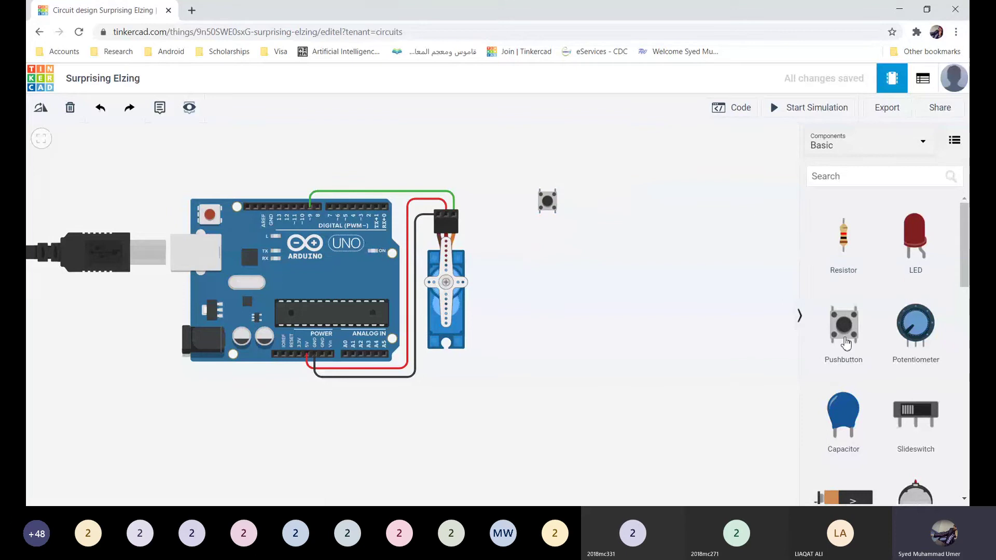
drag(846, 344, 549, 264)
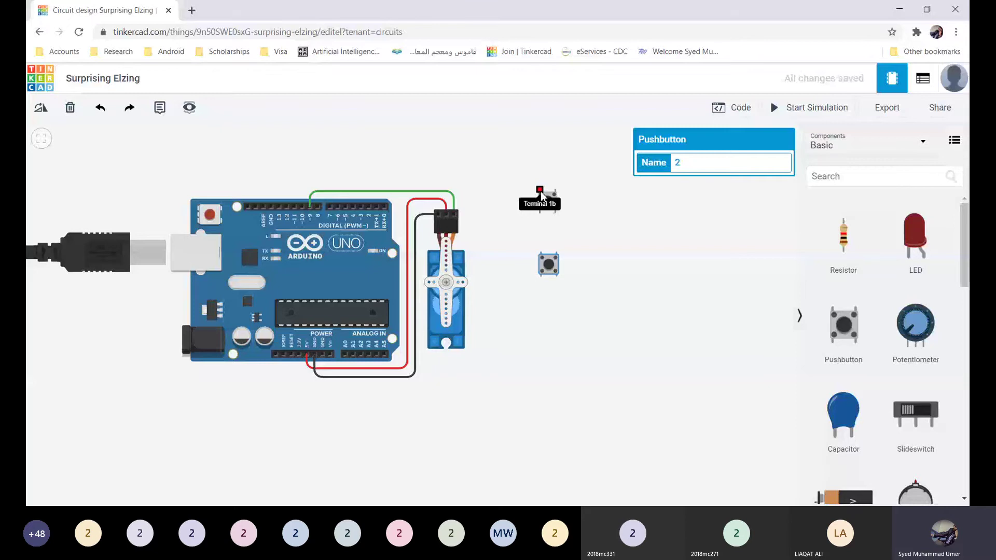
click(738, 109)
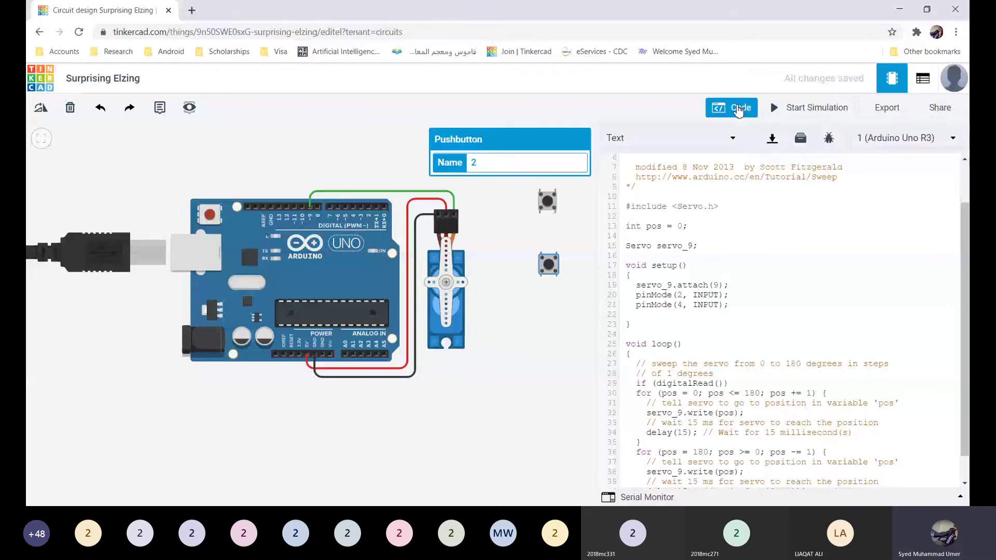
click(738, 109)
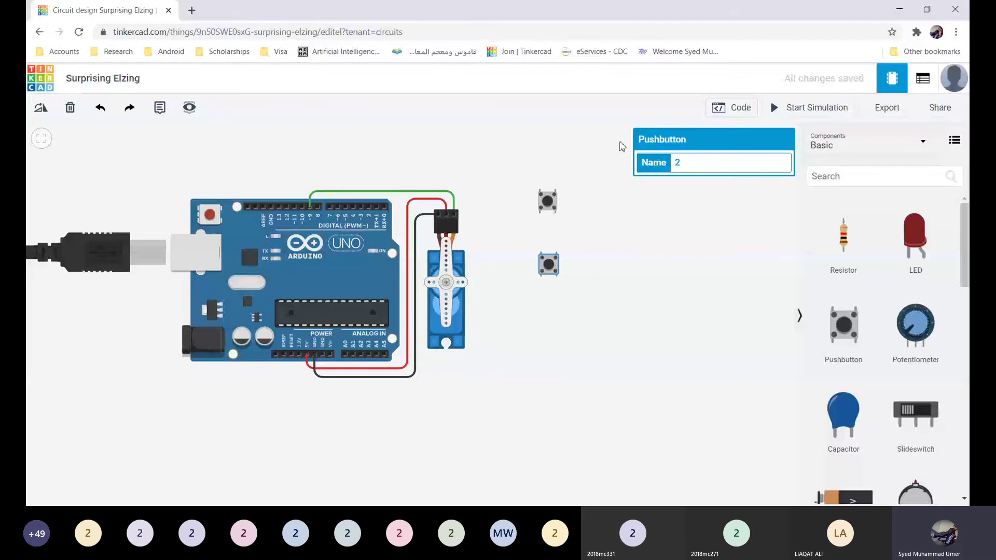
Step: Wire the upper pushbutton's upper-left terminal to Arduino digital pin 2 and the lower pushbutton's upper-left terminal to pin 4
click(540, 190)
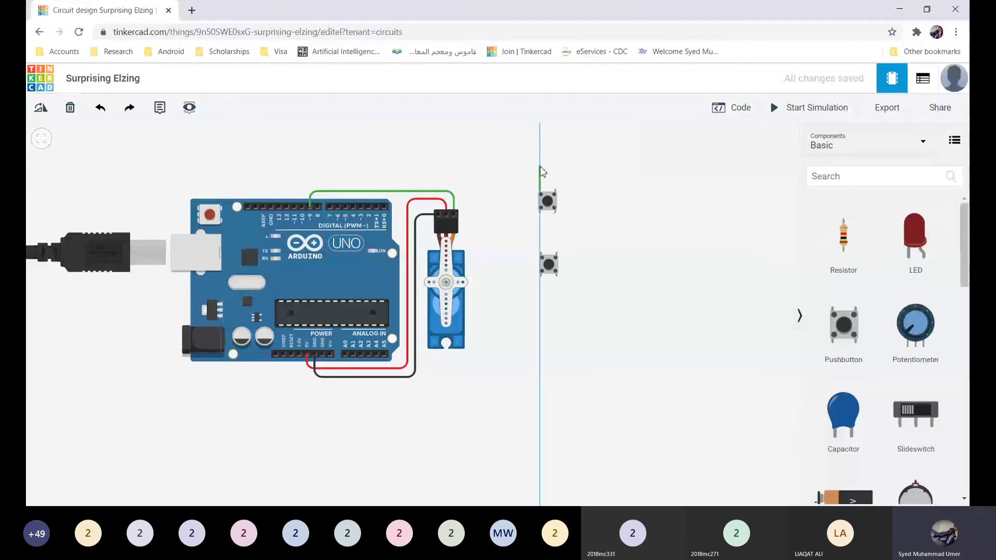
click(541, 166)
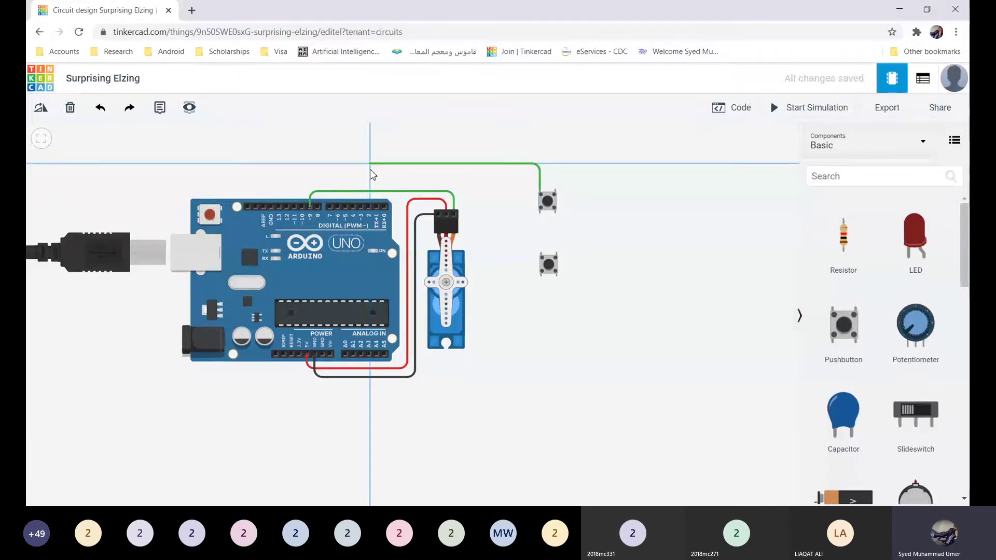
click(370, 170)
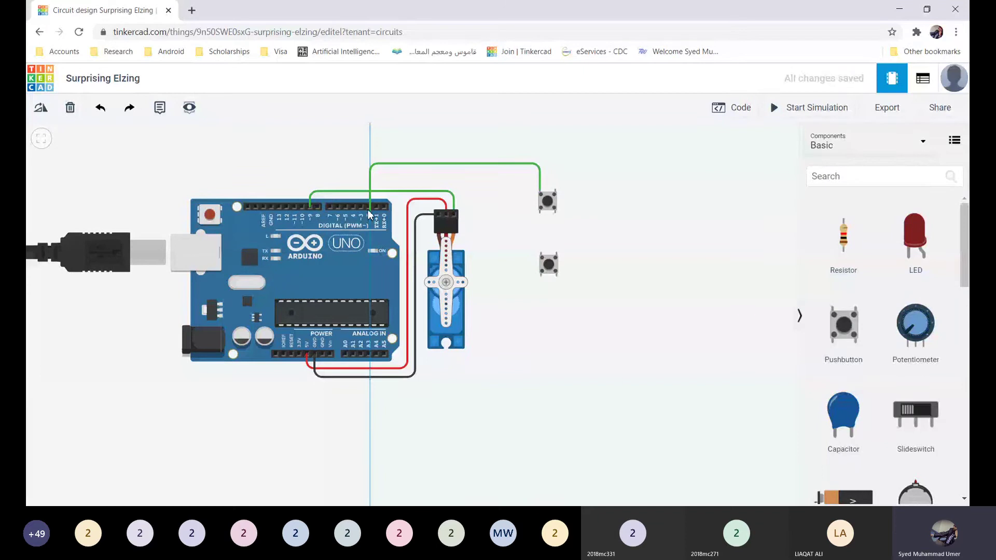
click(369, 208)
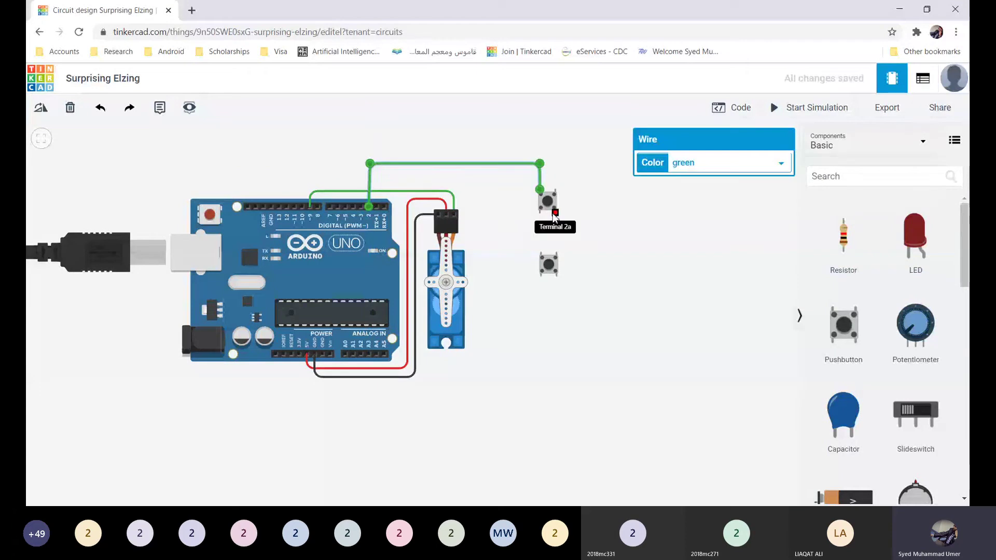
click(541, 254)
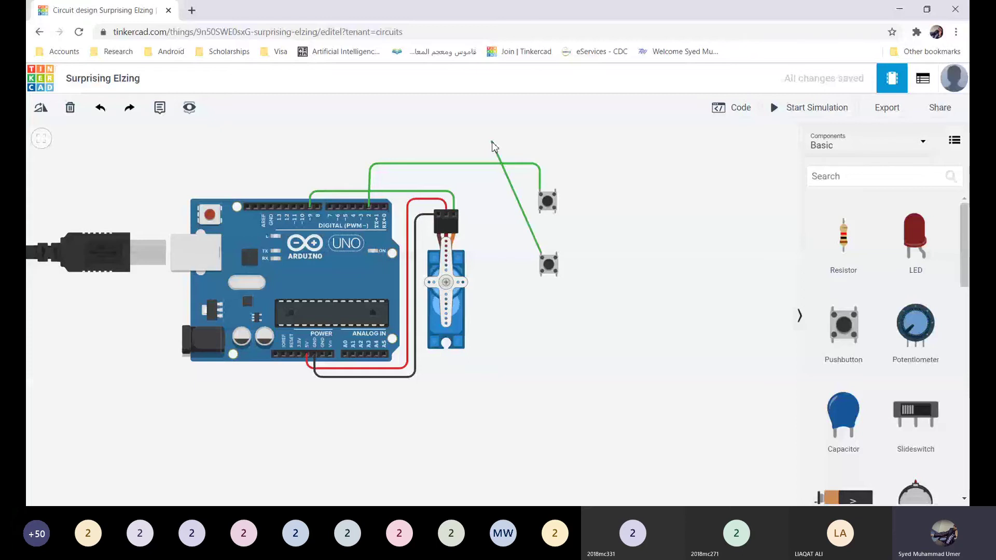
click(492, 141)
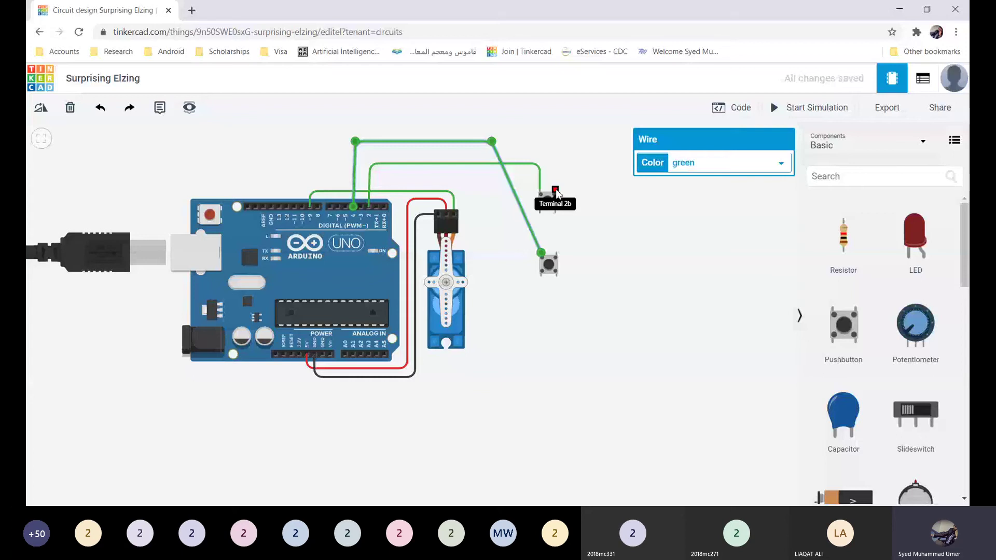
Step: Wire the upper pushbutton's Terminal 2b to the Arduino 5V pin, routing it around the servo and below the board
click(556, 190)
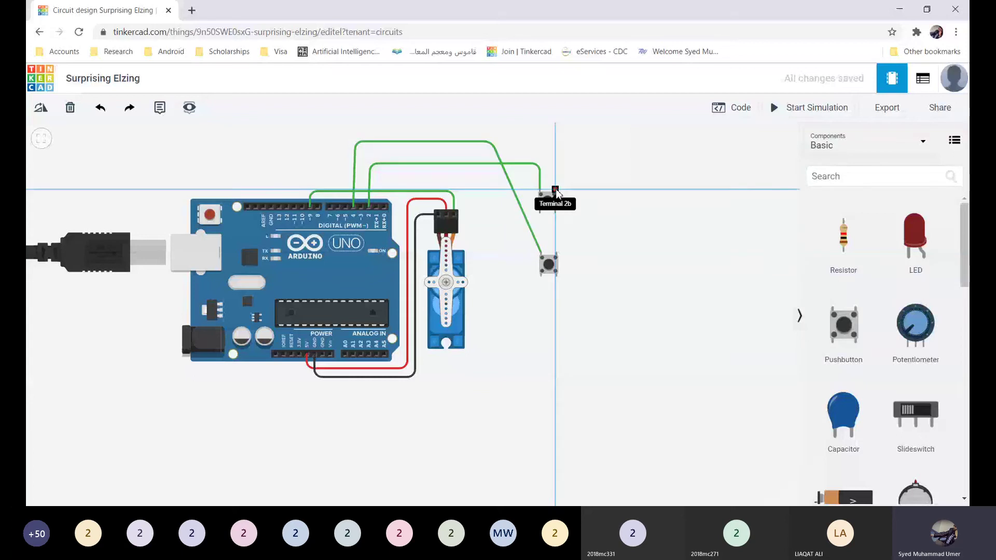
click(606, 190)
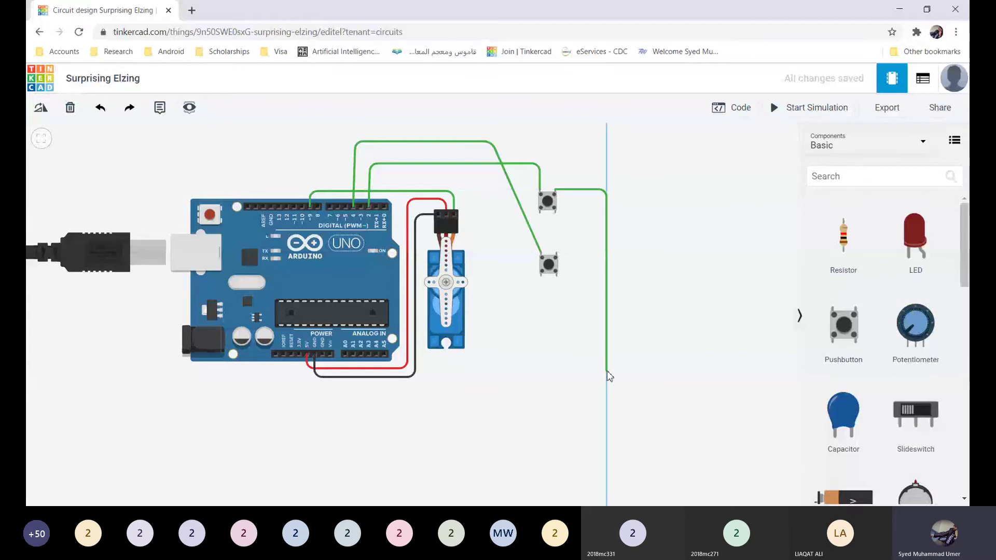
click(606, 423)
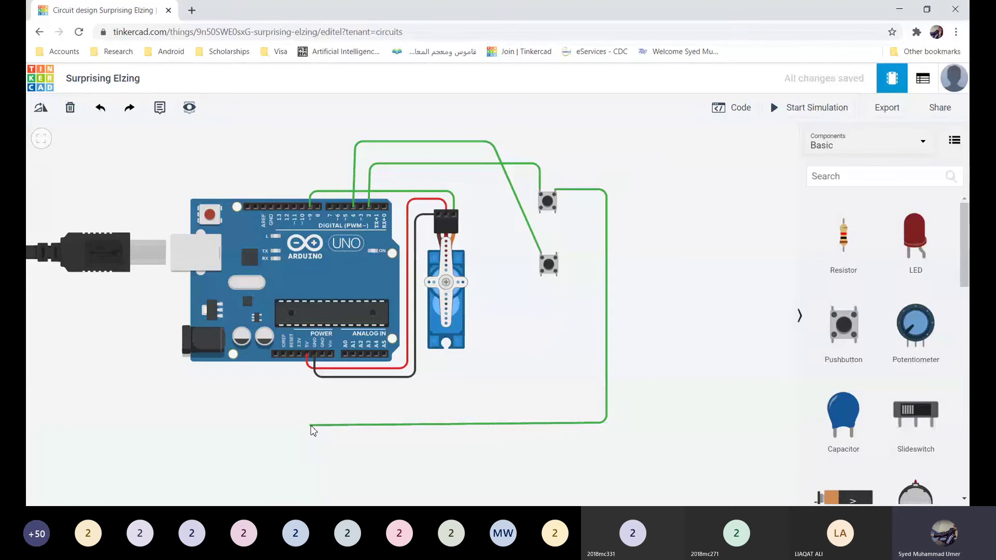
click(310, 425)
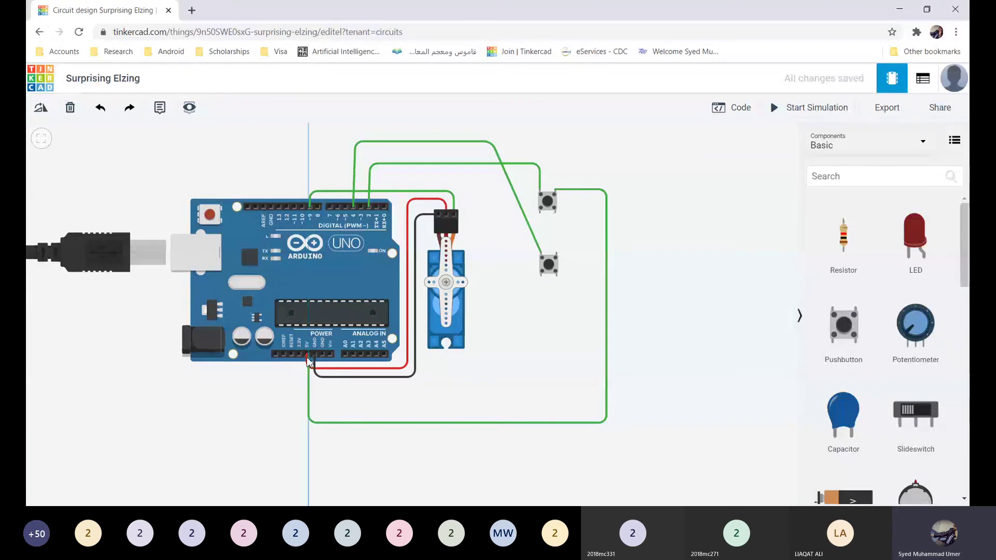
click(307, 355)
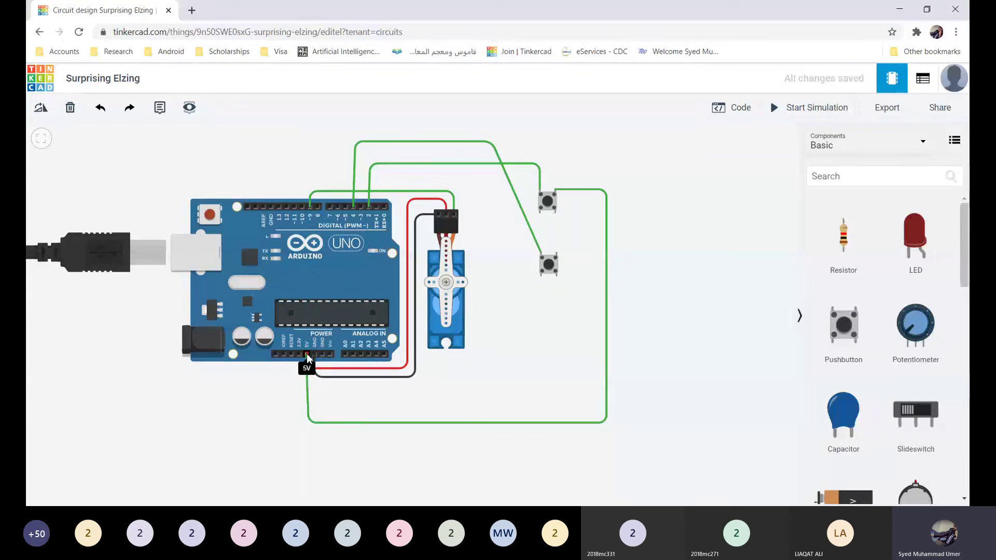
Step: Wire the lower pushbutton's upper-right terminal to the Arduino 5V pin, routing it outside the previous 5V wire
click(557, 254)
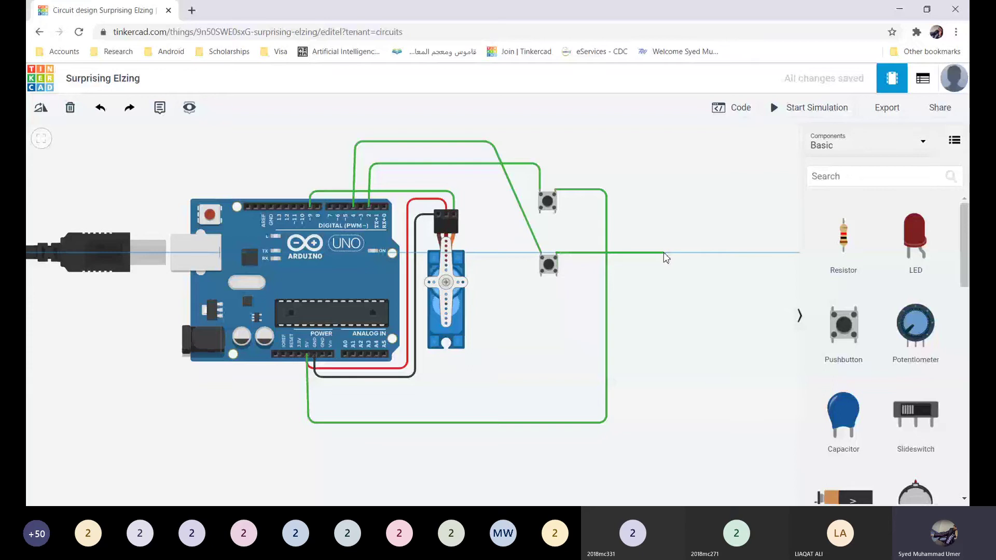
click(664, 254)
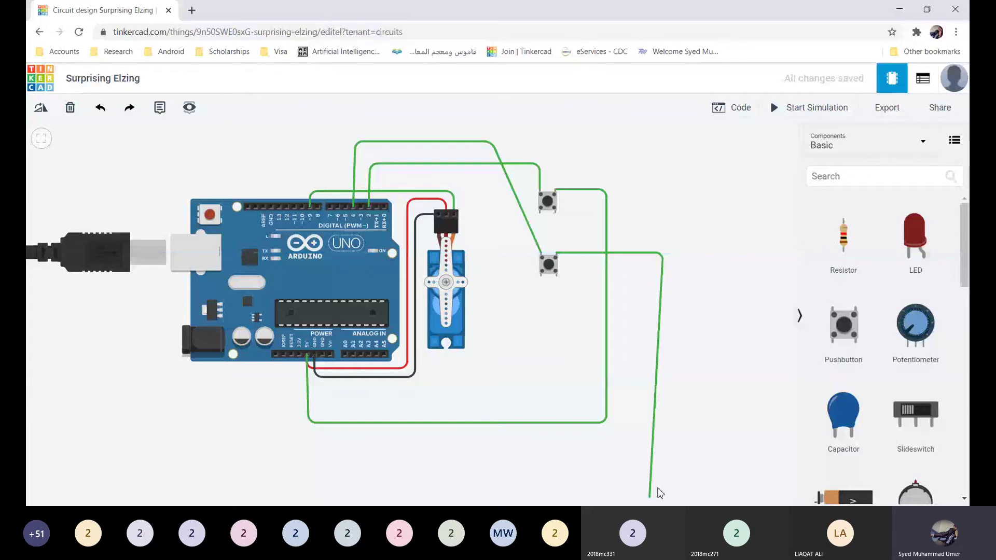
click(663, 450)
click(312, 449)
click(309, 357)
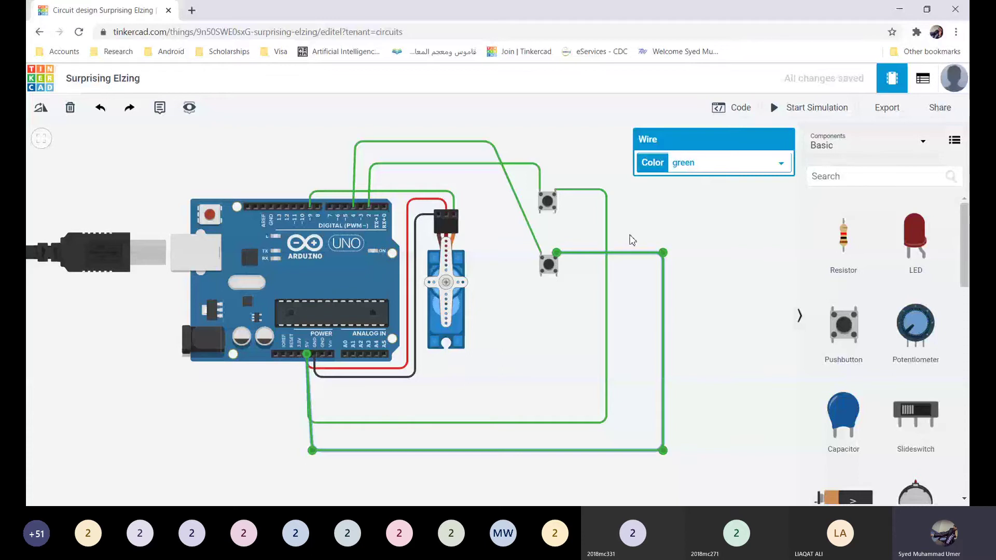
Step: Open the code and complete the if condition as digitalRead(2), adding a brace block with blank lines below it
click(743, 105)
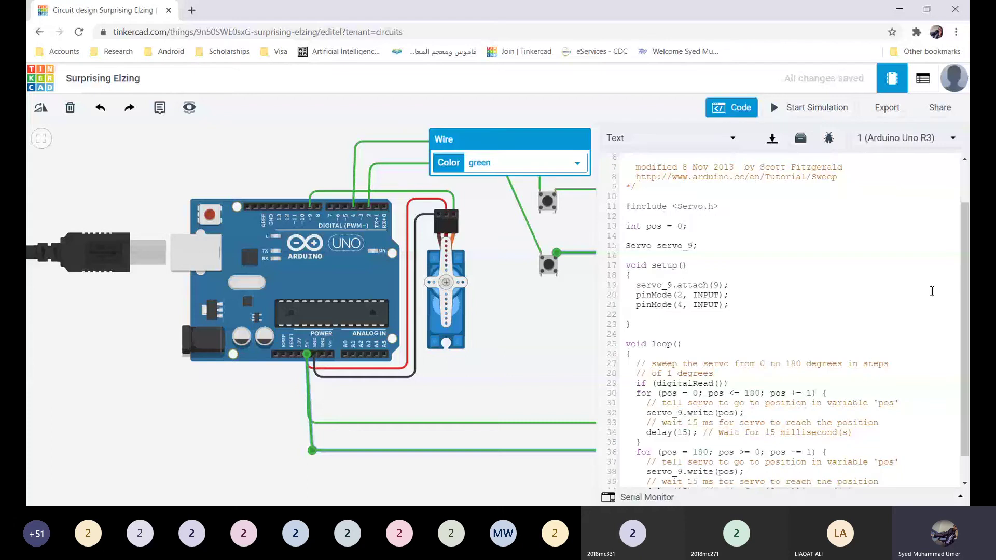
click(720, 383)
text(2)
key(Return)
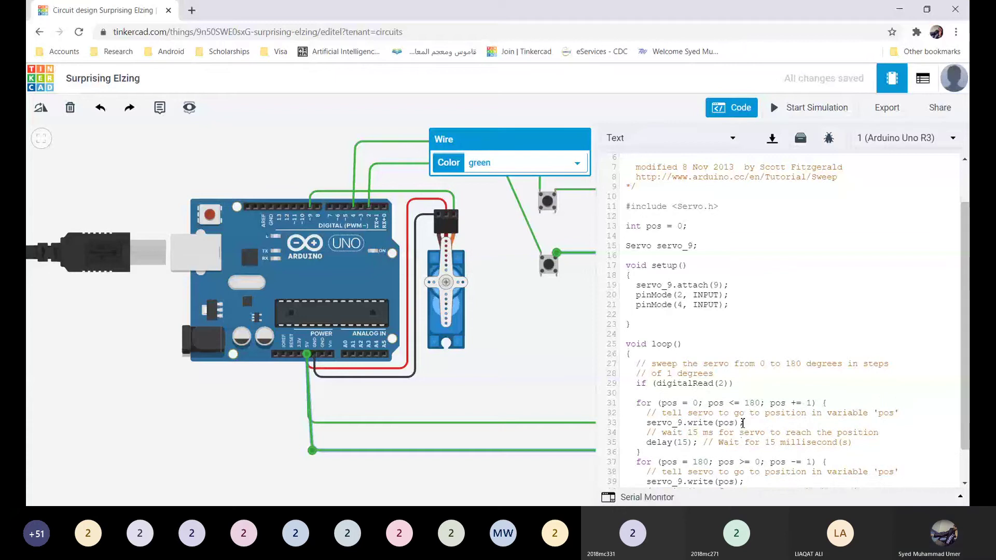
text({})
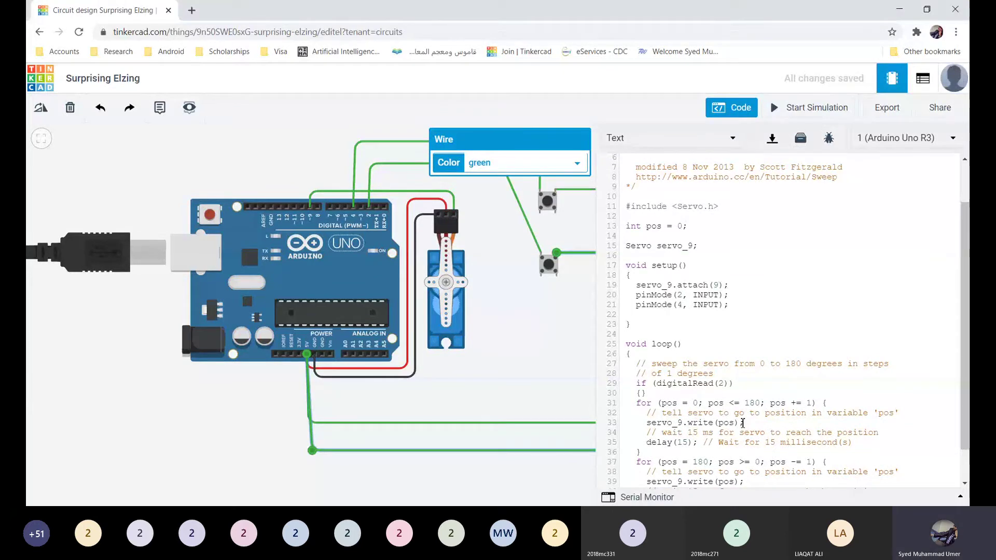
key(Return)
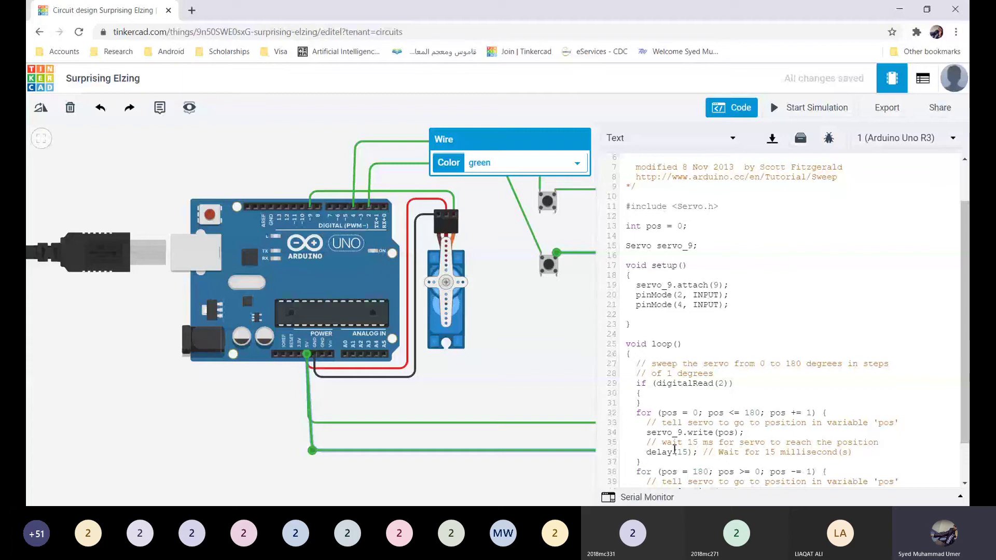
key(Return)
key(Return)
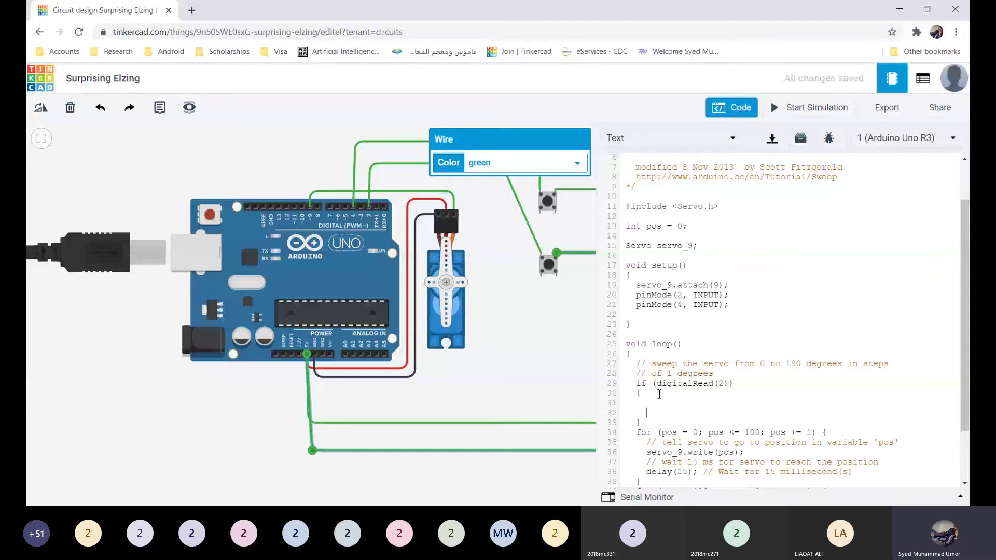
Step: Extend the if condition to compare digitalRead(2) == HIGH
key(Up)
key(Up)
key(Up)
key(End)
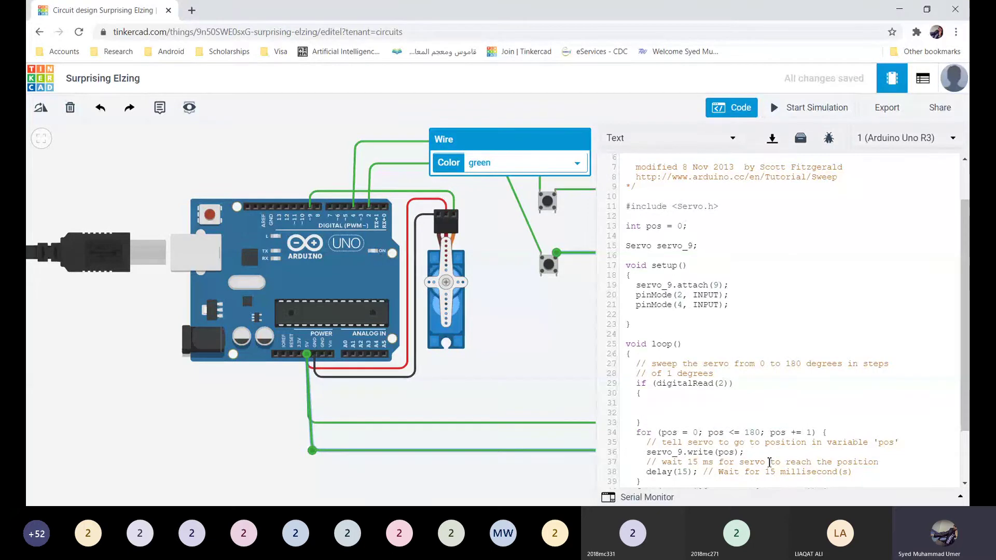
key(Left)
text(==)
text(HIGH)
key(Down)
key(Down)
Step: Move the first for loop, sweeping pos from 0 to 180, inside the braces of the digitalRead(2) if block
scroll(731, 441, down, 1)
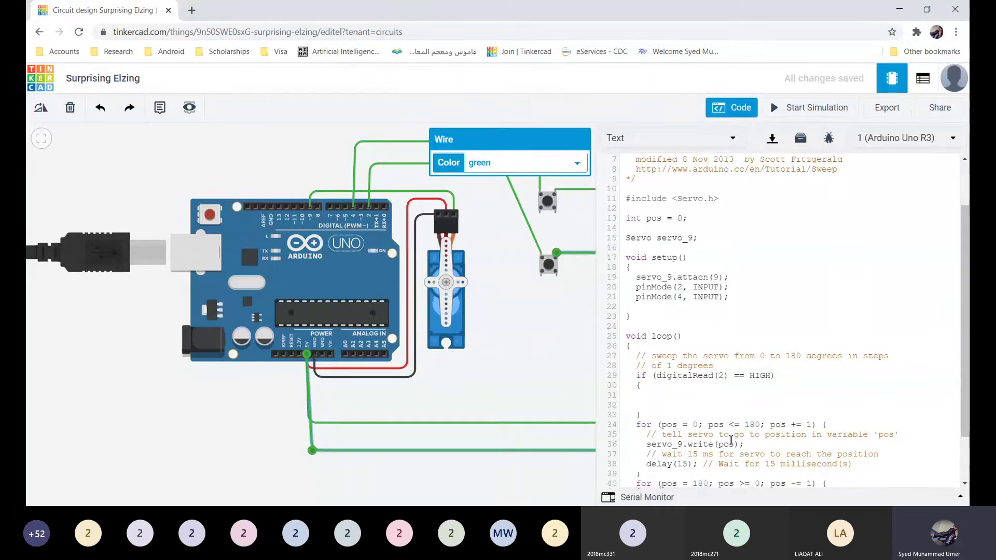
scroll(731, 441, down, 2)
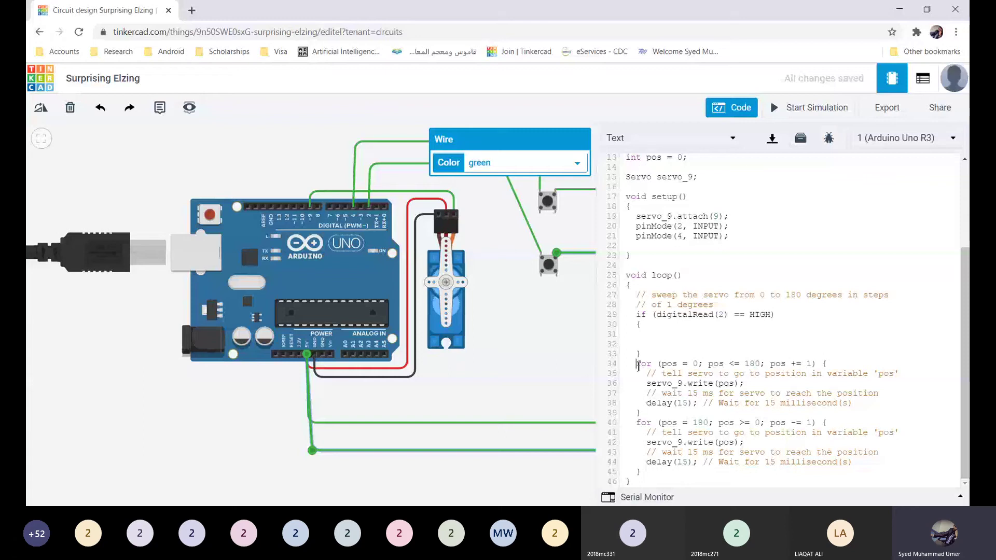
drag(638, 365, 699, 384)
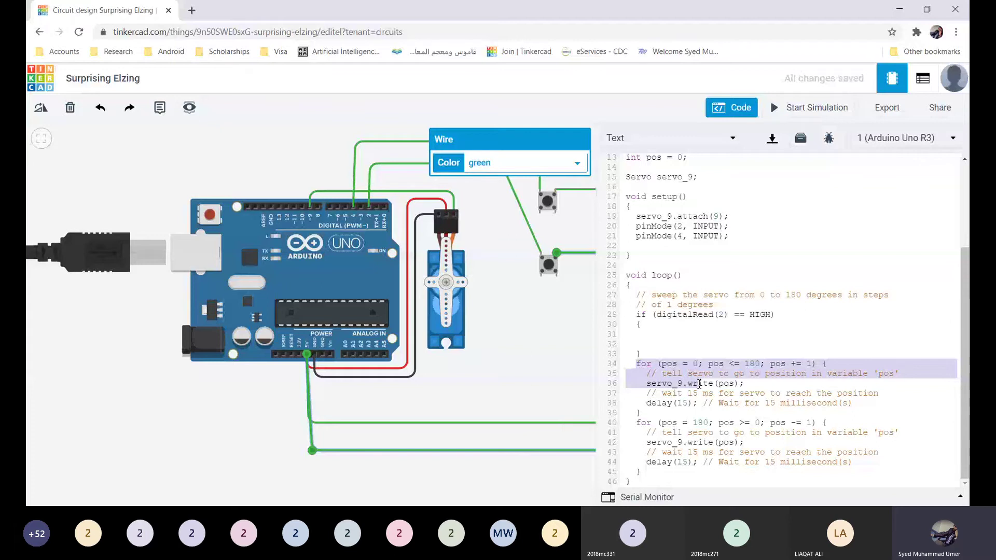
key(shift+Down)
key(shift+Down)
key(shift+Down)
key(ctrl+c)
key(BackSpace)
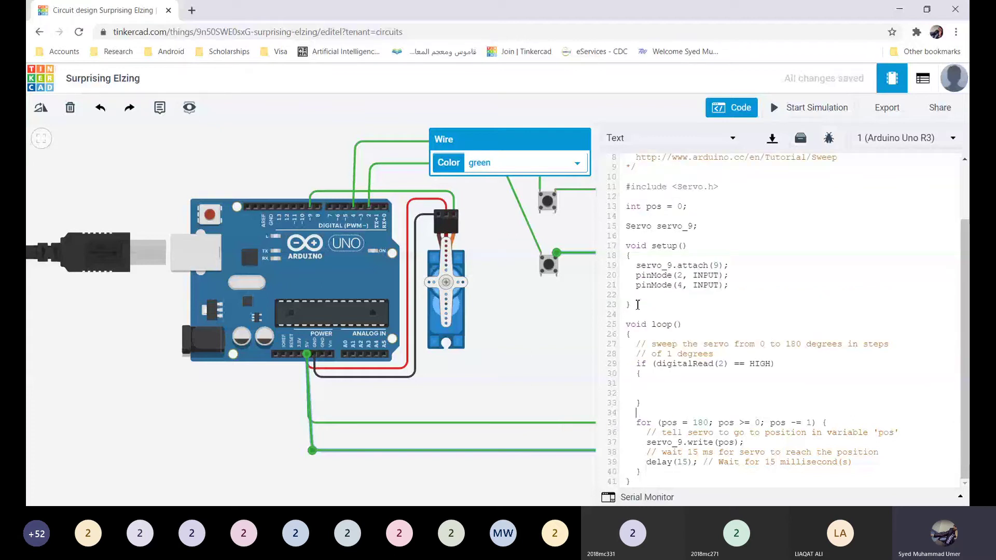
click(650, 387)
key(ctrl+v)
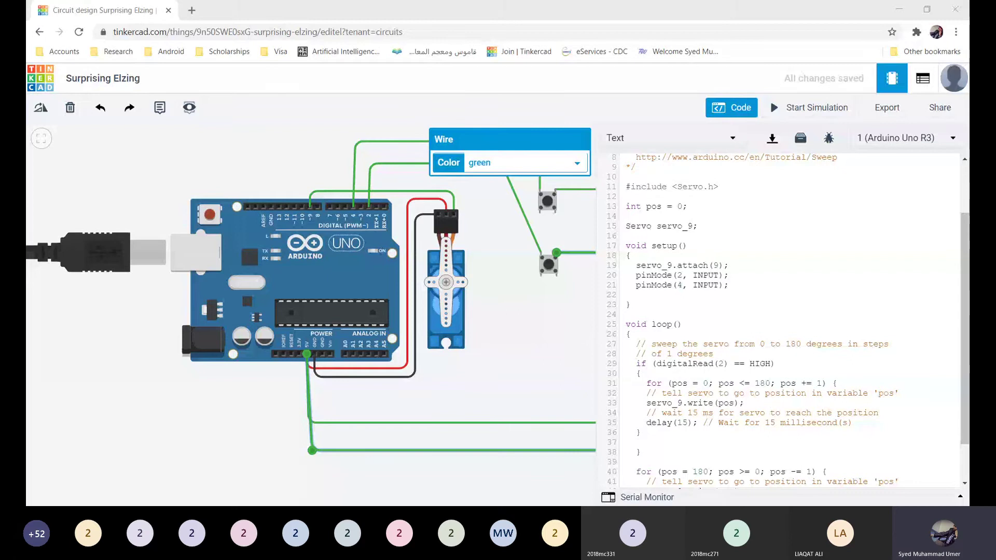
click(482, 398)
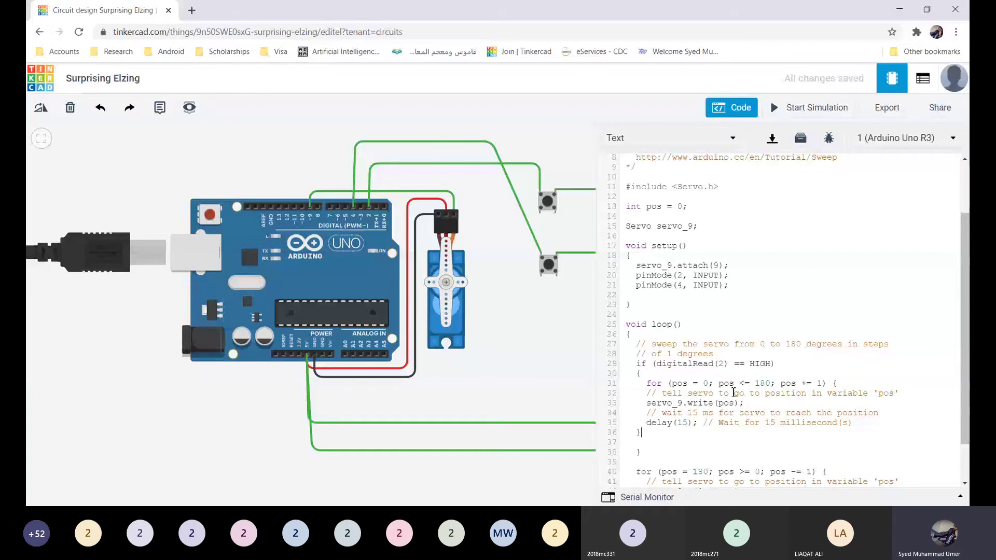
Step: Copy the if (digitalRead(2) == HIGH) line below its closed block and change the copy's pin number to 4
scroll(734, 392, down, 2)
drag(636, 315, 782, 316)
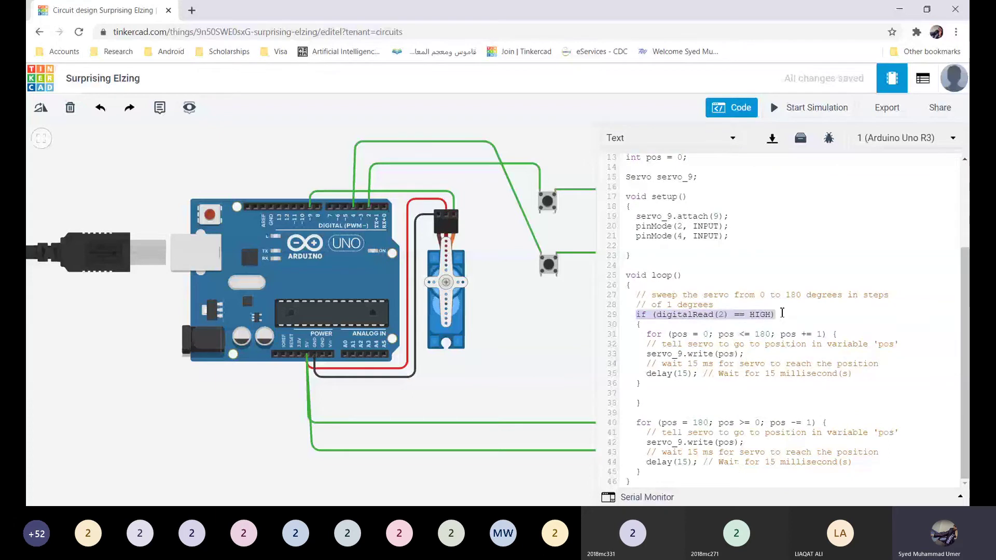
key(shift+Up)
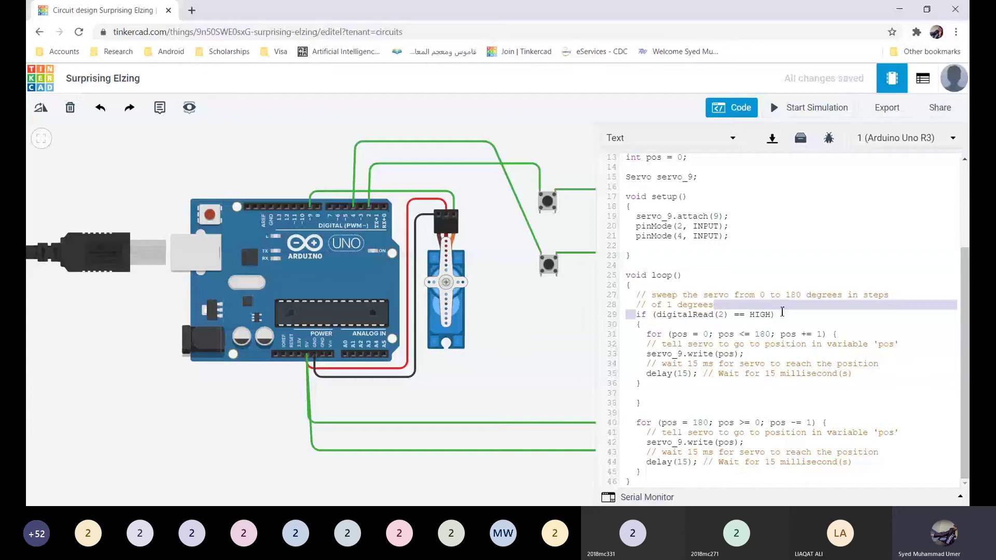
key(shift+Down)
key(ctrl+c)
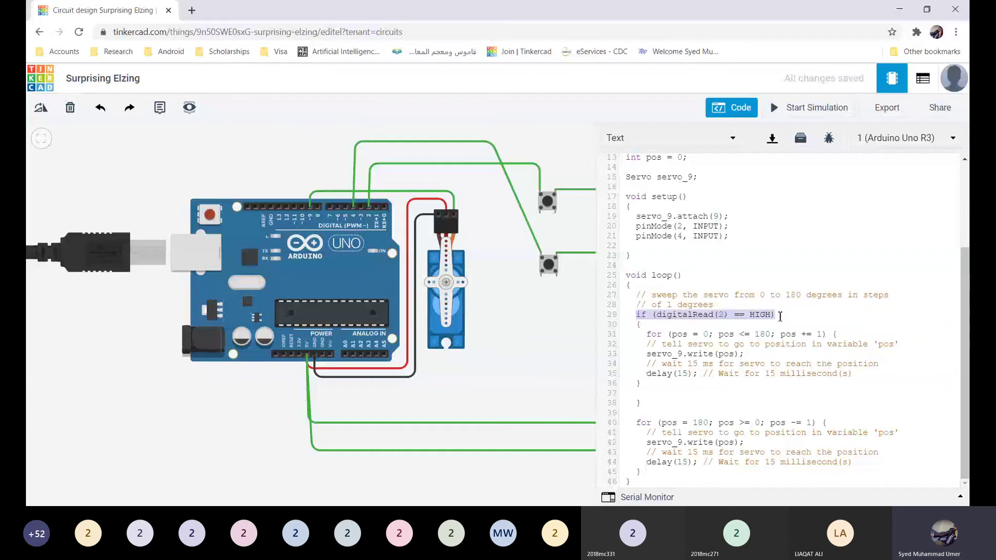
click(649, 402)
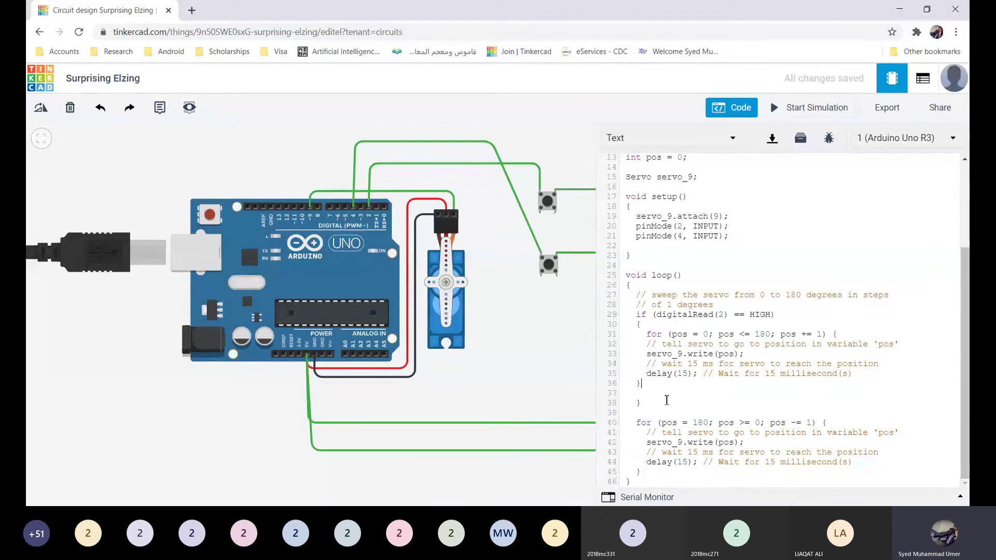
click(667, 400)
key(Return)
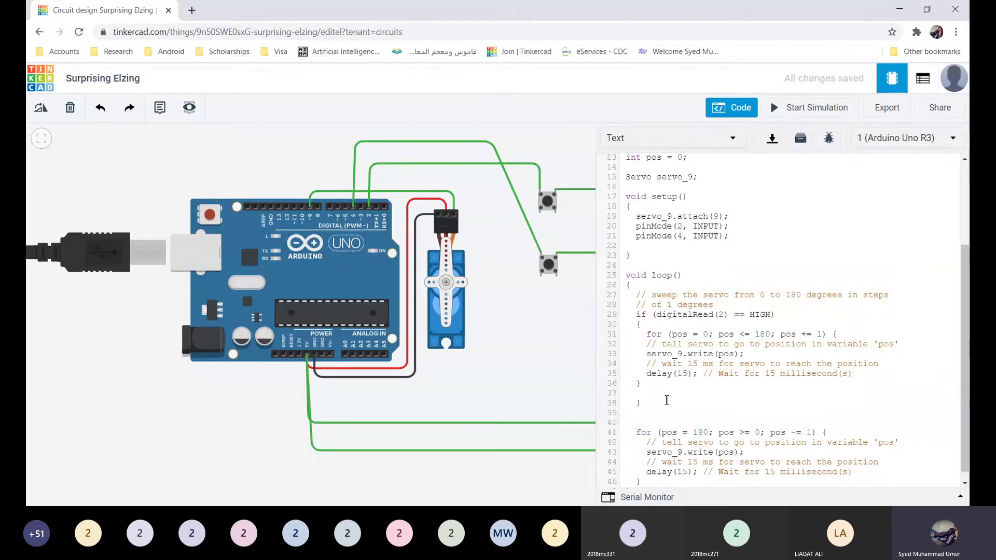
key(Return)
key(ctrl+v)
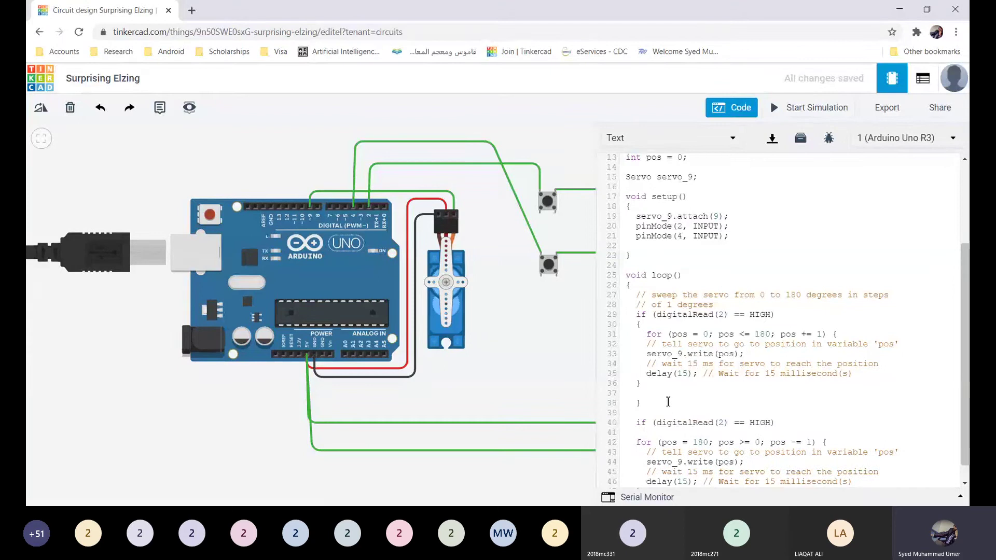
double_click(723, 423)
text(4)
Step: Add an empty brace block below the if (digitalRead(4) == HIGH) line, above the second for loop
key(Right)
key(Right)
key(Right)
key(Right)
key(Right)
key(Right)
key(Right)
key(Right)
key(End)
key(Return)
key(Return)
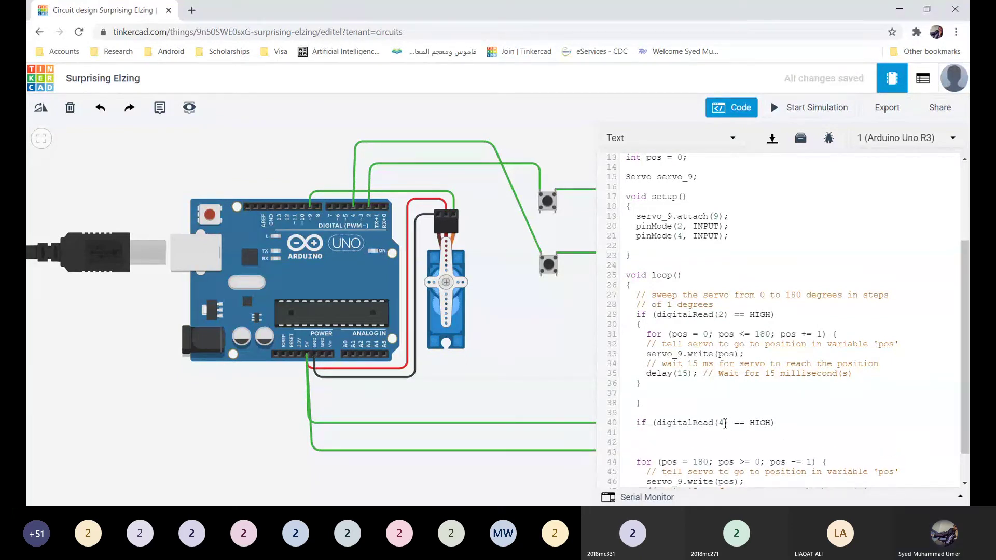
text({)
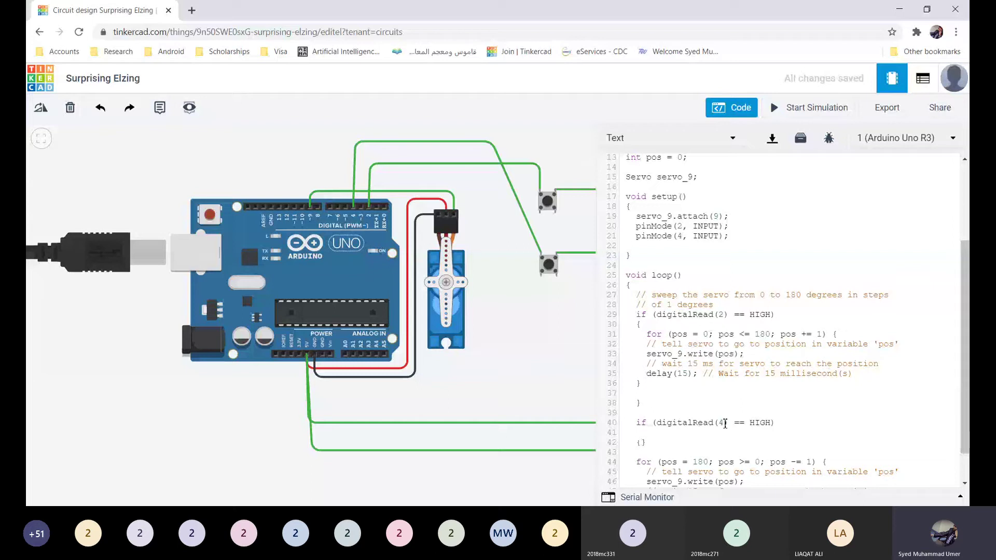
key(Return)
key(Return)
scroll(725, 423, down, 3)
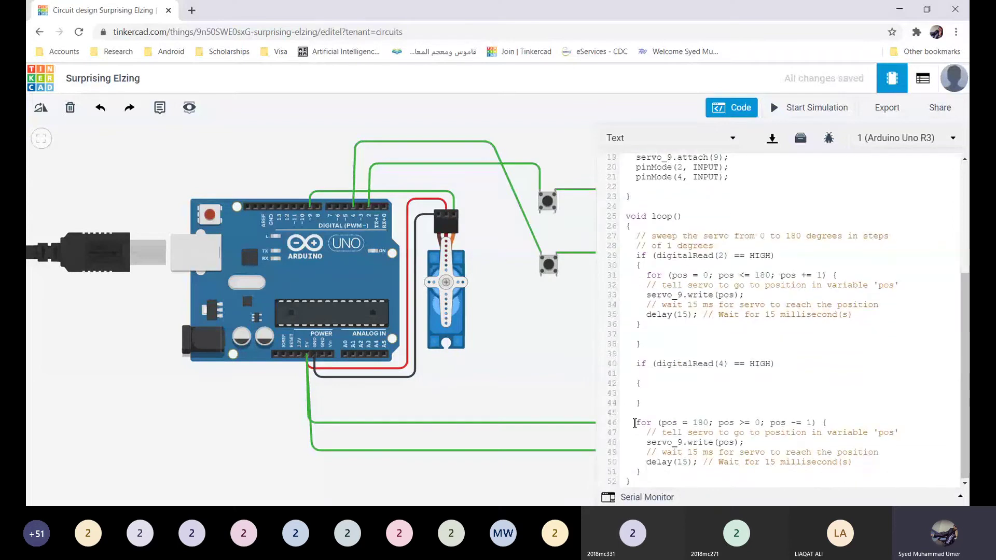
Step: Move the second for loop, sweeping pos from 180 to 0, inside the braces of the digitalRead(4) if block
drag(634, 423, 765, 473)
key(ctrl+c)
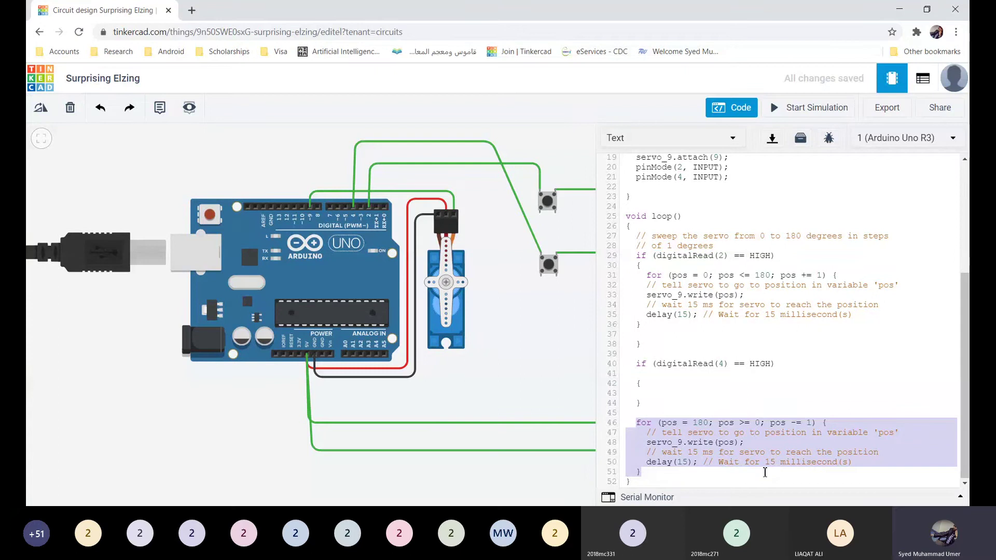
key(BackSpace)
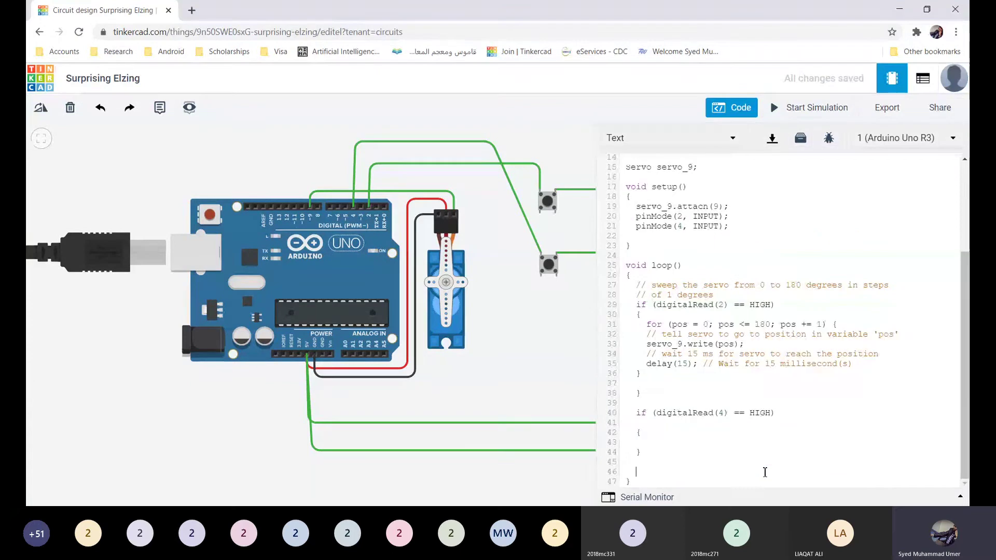
click(654, 439)
key(ctrl+v)
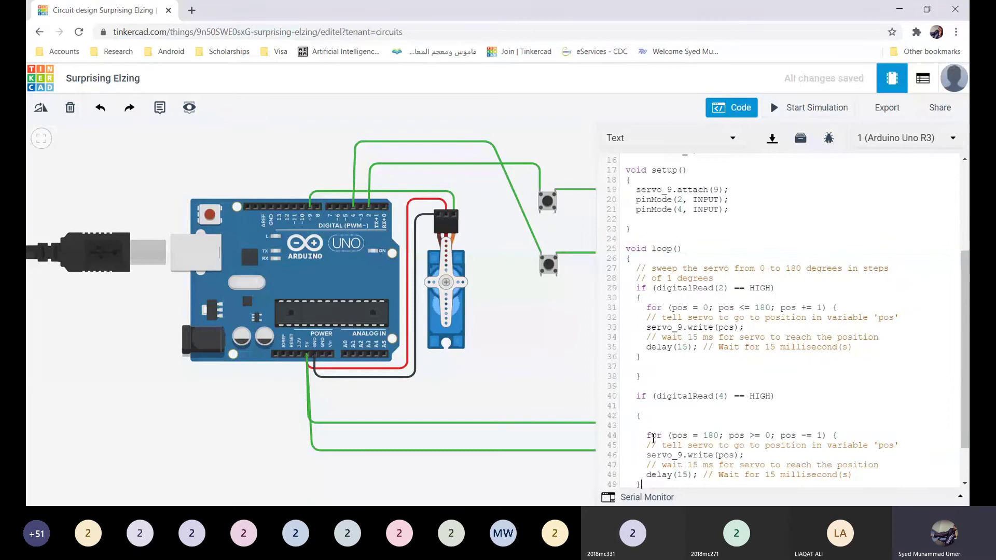
scroll(683, 423, down, 1)
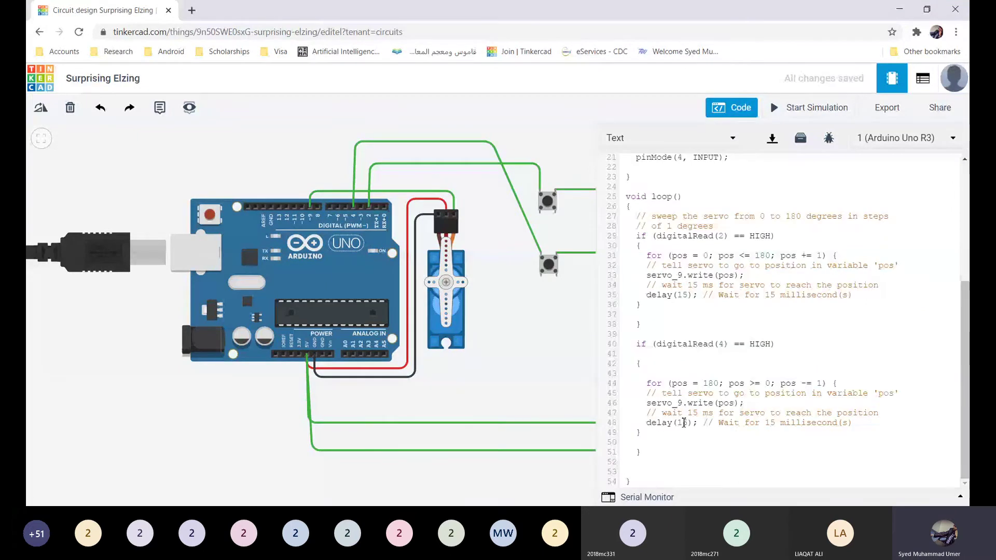
Step: Run the simulation, test the upper and lower pushbuttons against the servo's motion, and stop the simulation
click(794, 113)
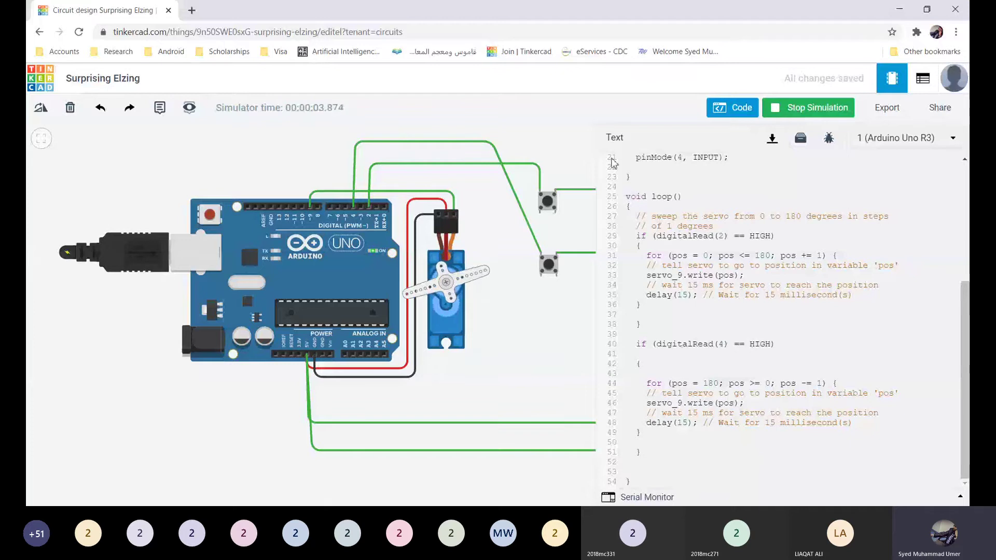
click(548, 203)
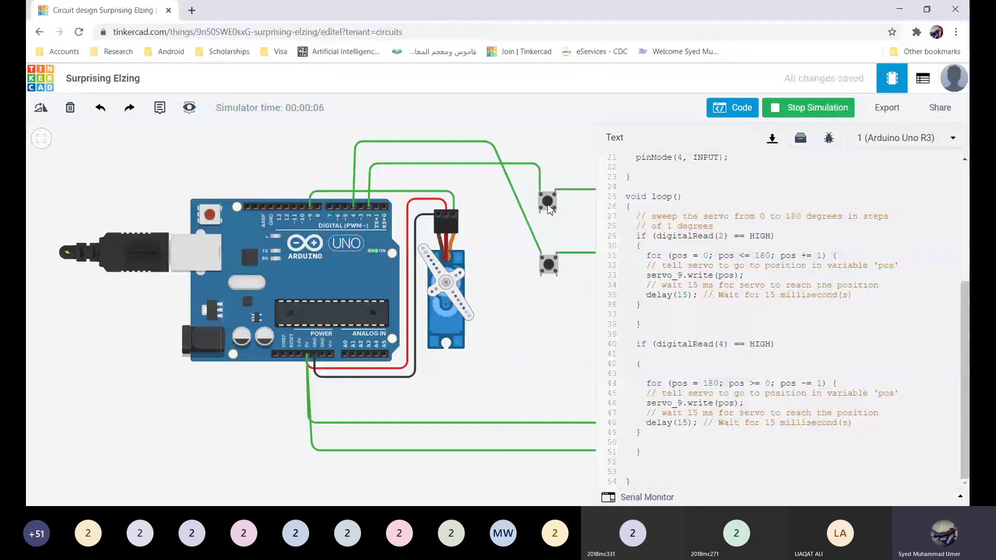
click(549, 272)
click(549, 273)
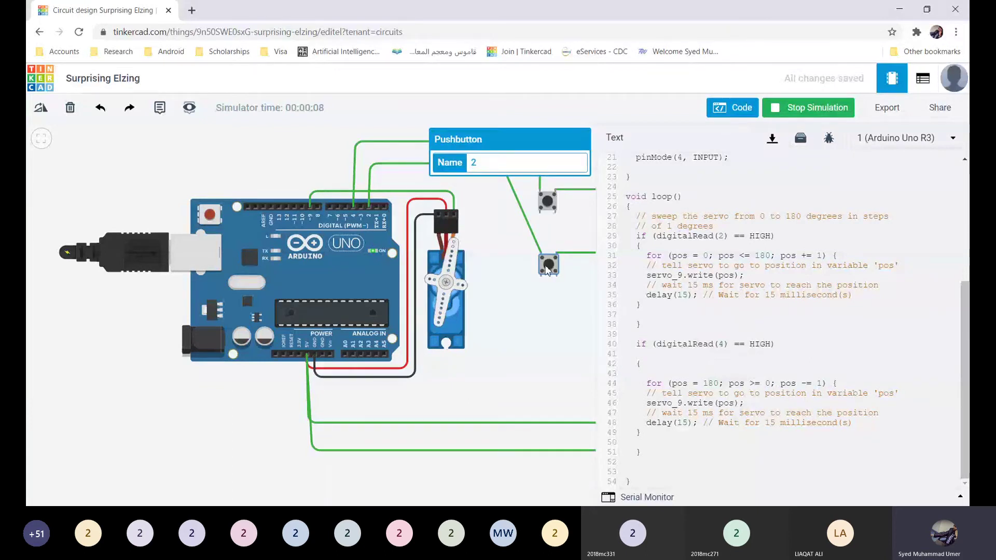
click(547, 269)
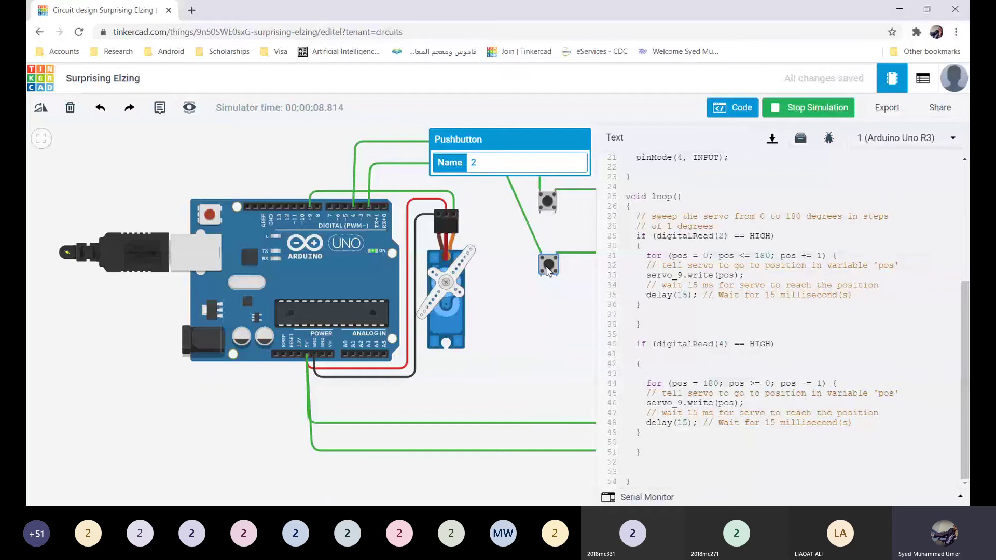
click(560, 300)
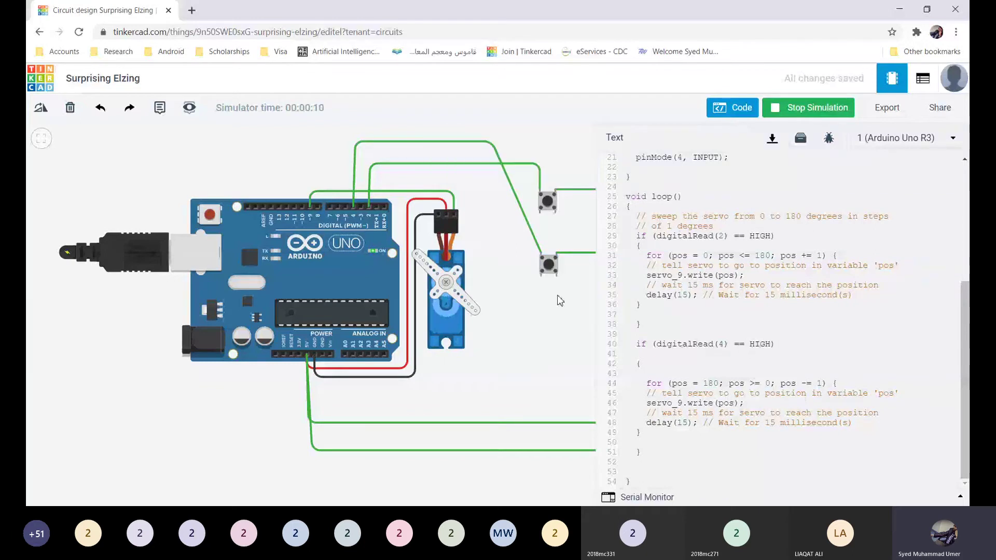
click(789, 110)
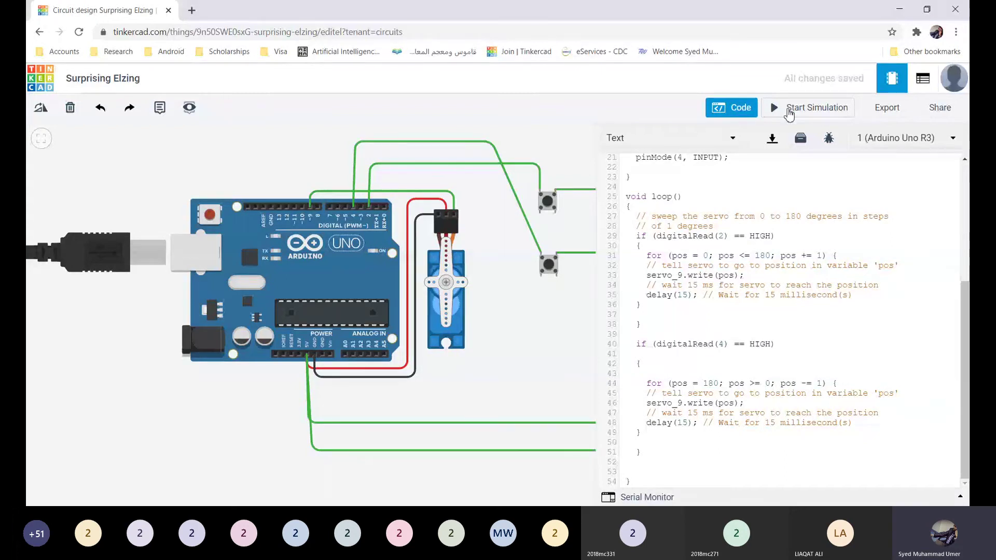
Step: Add the line digitalWrite(2, HIGH); below the two pinMode lines in setup()
scroll(744, 215, up, 5)
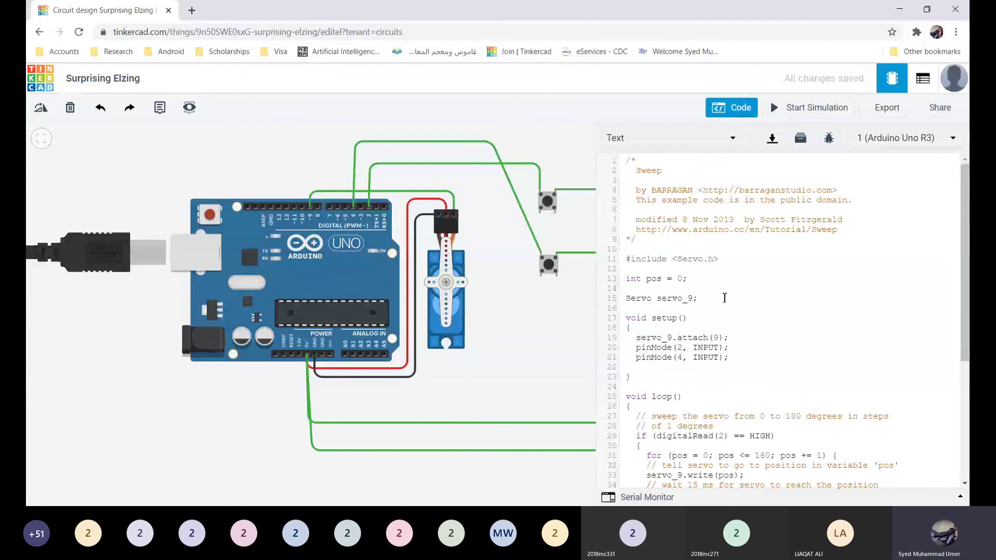
scroll(724, 298, down, 5)
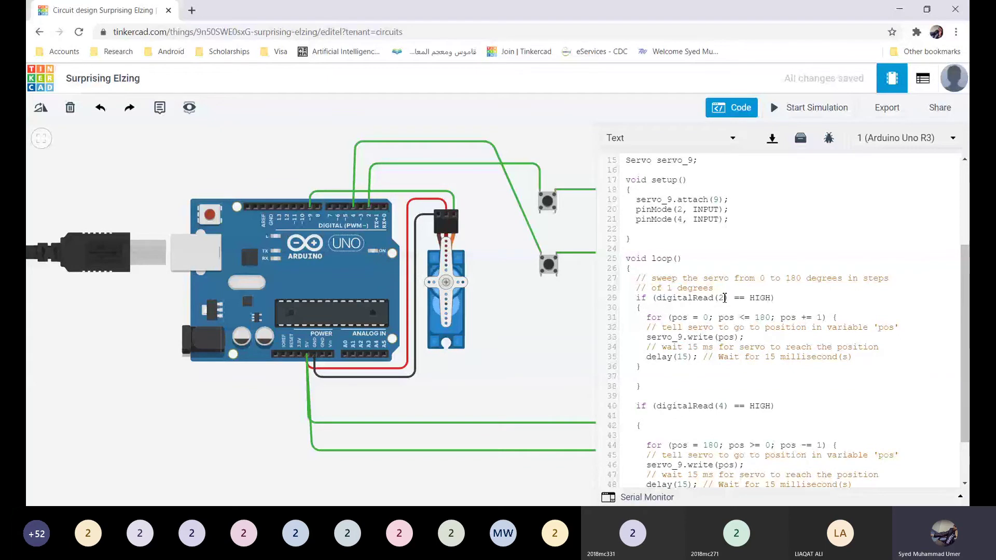
scroll(725, 298, down, 2)
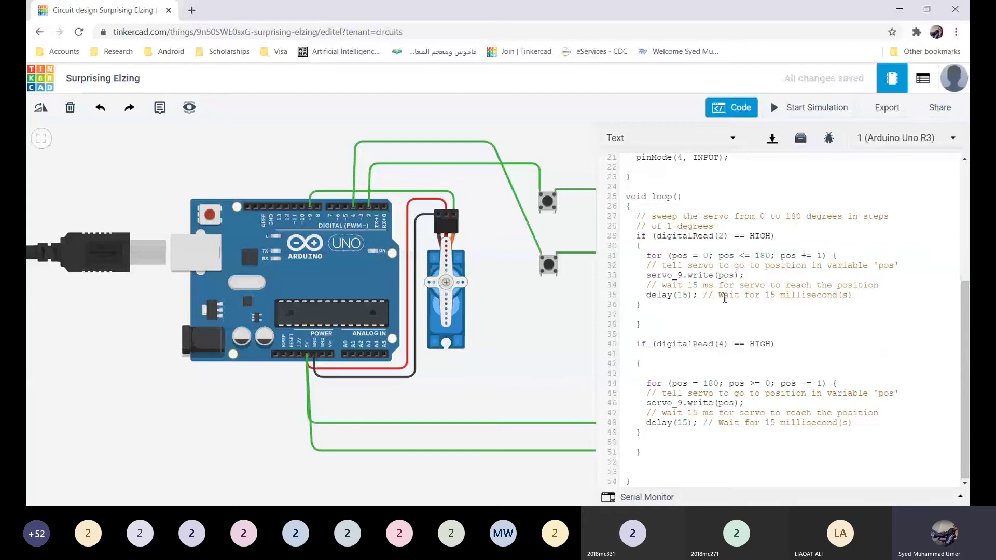
scroll(724, 297, up, 1)
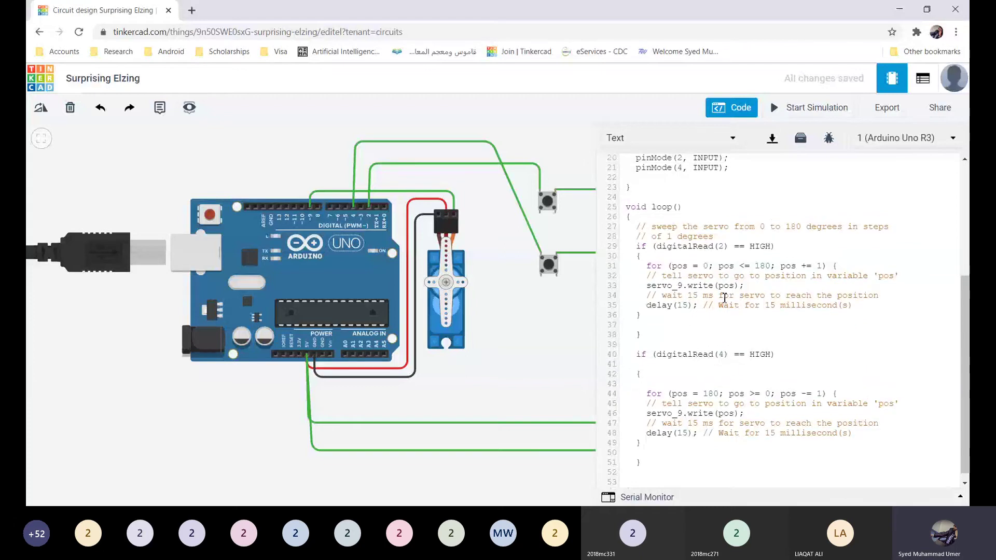
scroll(725, 298, up, 1)
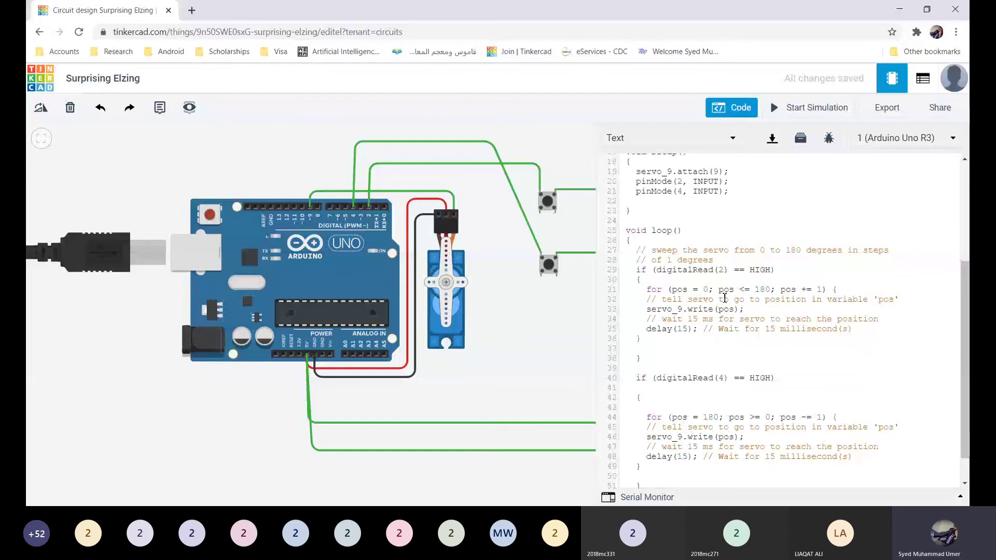
scroll(725, 298, down, 1)
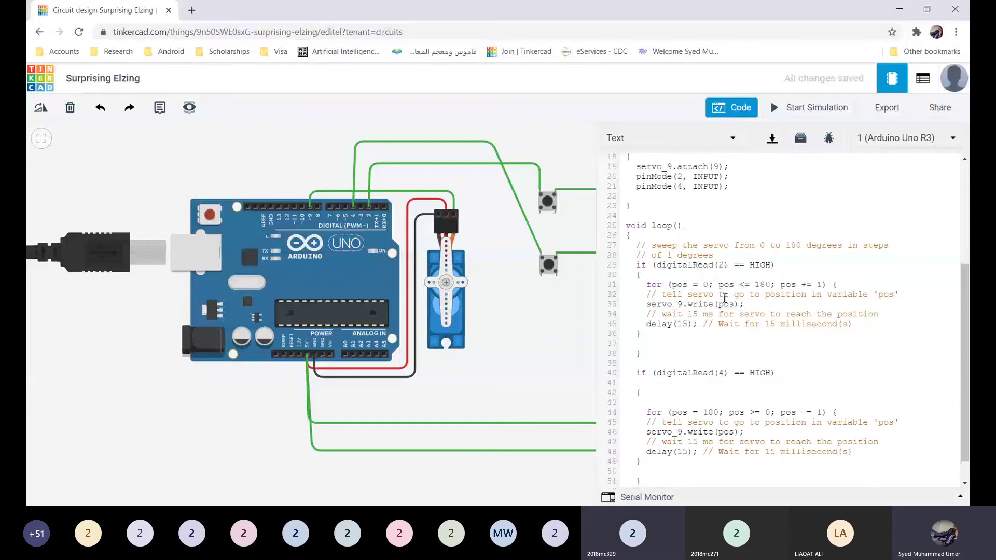
scroll(753, 283, up, 6)
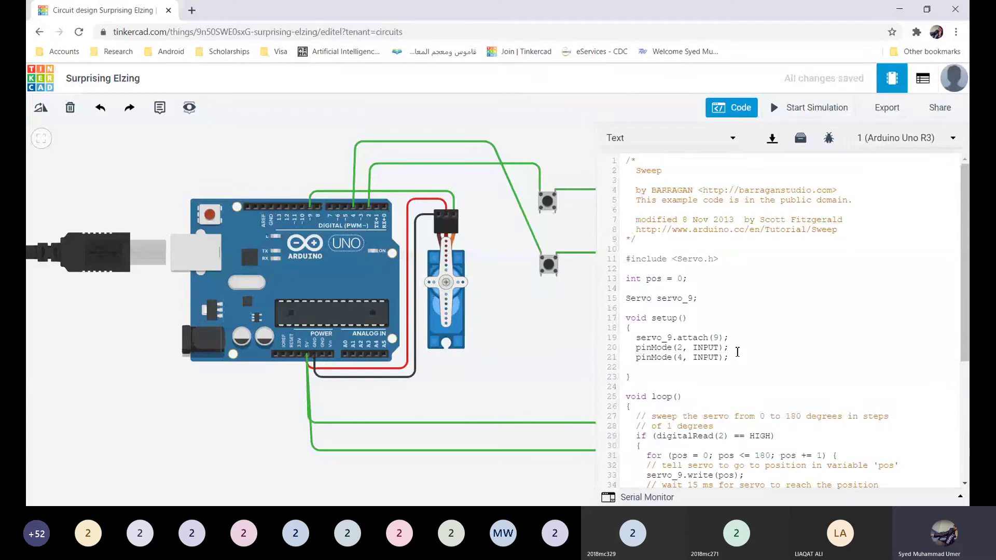
key(Return)
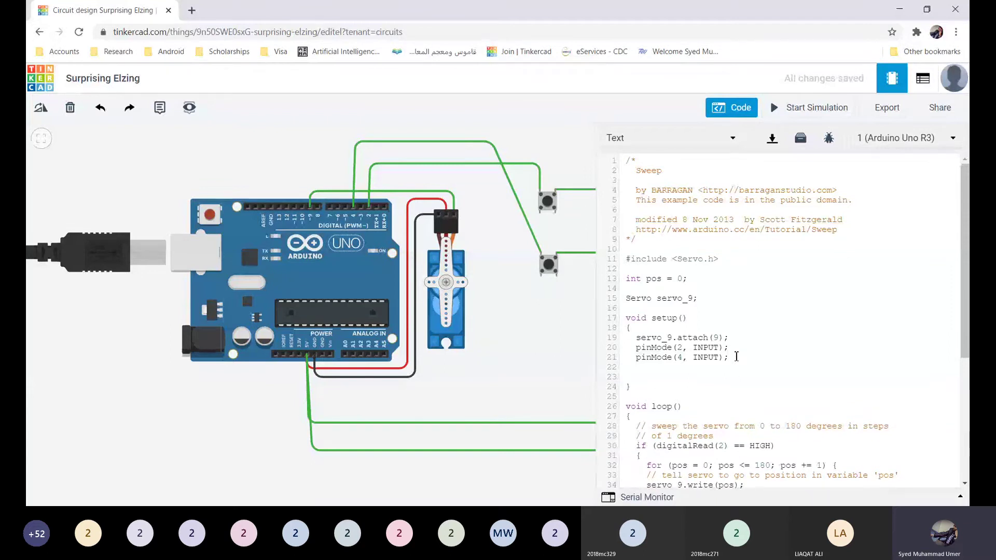
text(digitalWrite)
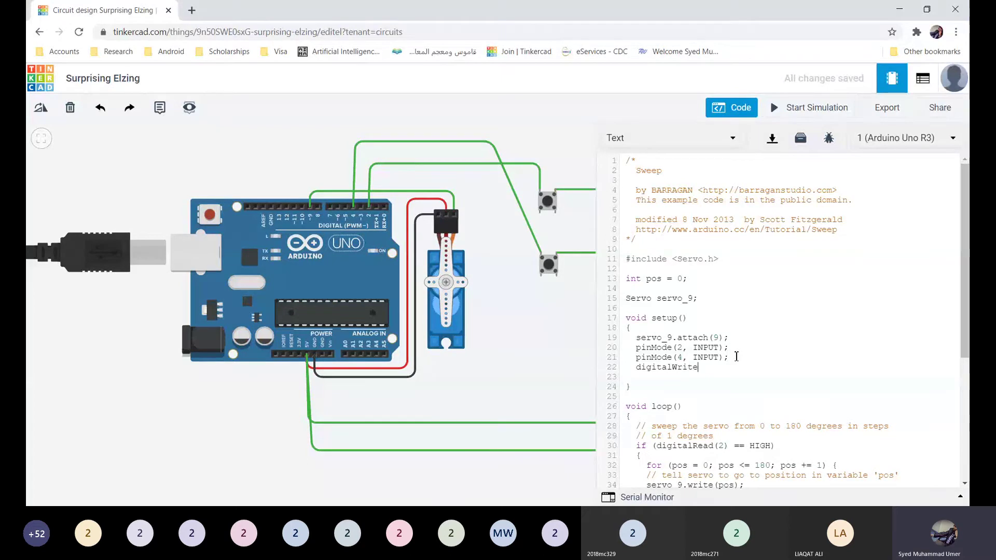
text(())
text(2, )
text(H)
text(IGH)
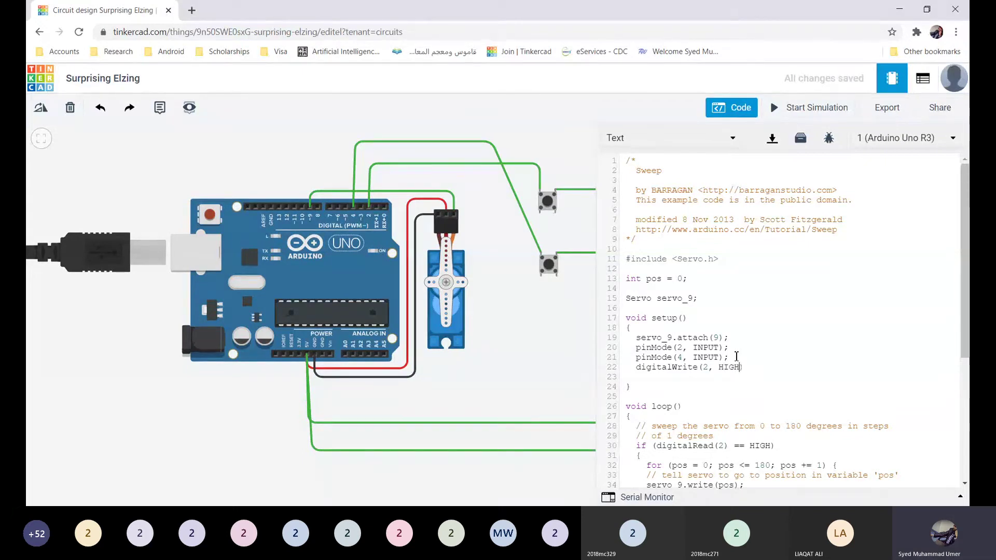
key(End)
text(;)
Step: Duplicate the digitalWrite(2, HIGH); line directly below itself and change the copy's pin number to 4
key(shift+Left)
key(shift+Left)
key(shift+Left)
key(shift+Left)
key(shift+Left)
key(shift+Left)
key(shift+Left)
key(shift+Left)
key(shift+Left)
key(shift+Left)
key(shift+Left)
key(shift+Left)
key(shift+Left)
key(shift+Left)
key(shift+Left)
key(shift+Left)
key(shift+Left)
key(shift+Left)
key(shift+Left)
key(shift+Left)
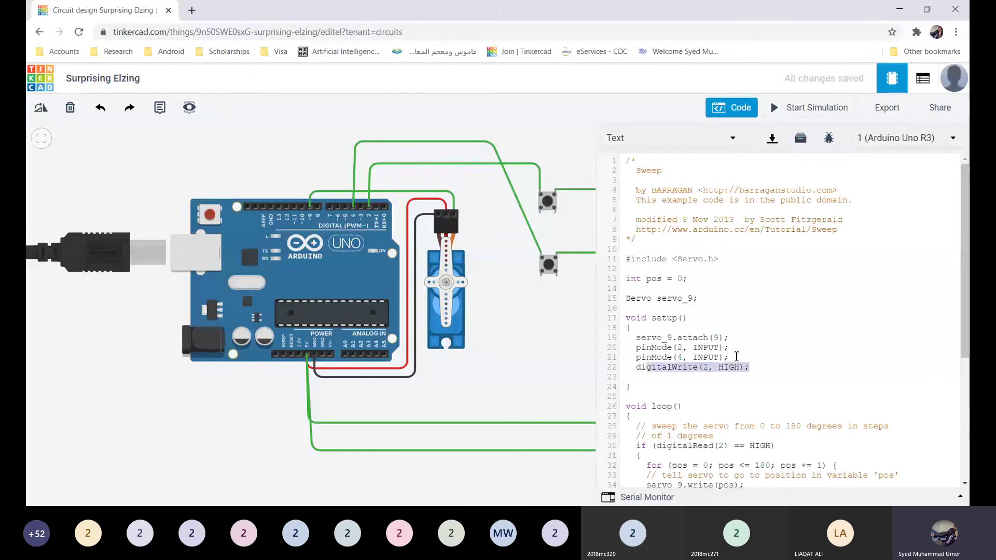
key(shift+Left)
key(shift+Left)
key(ctrl+c)
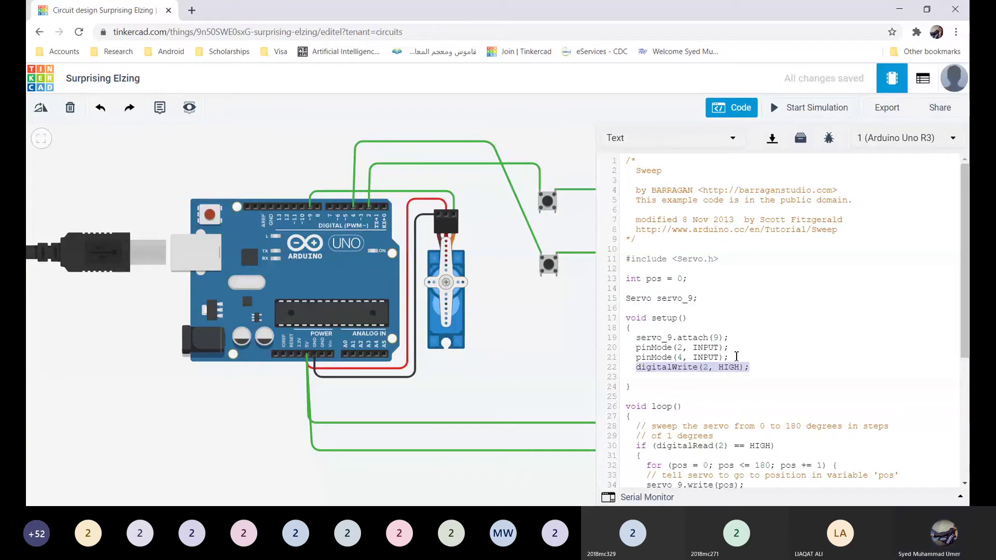
key(End)
key(Return)
key(ctrl+v)
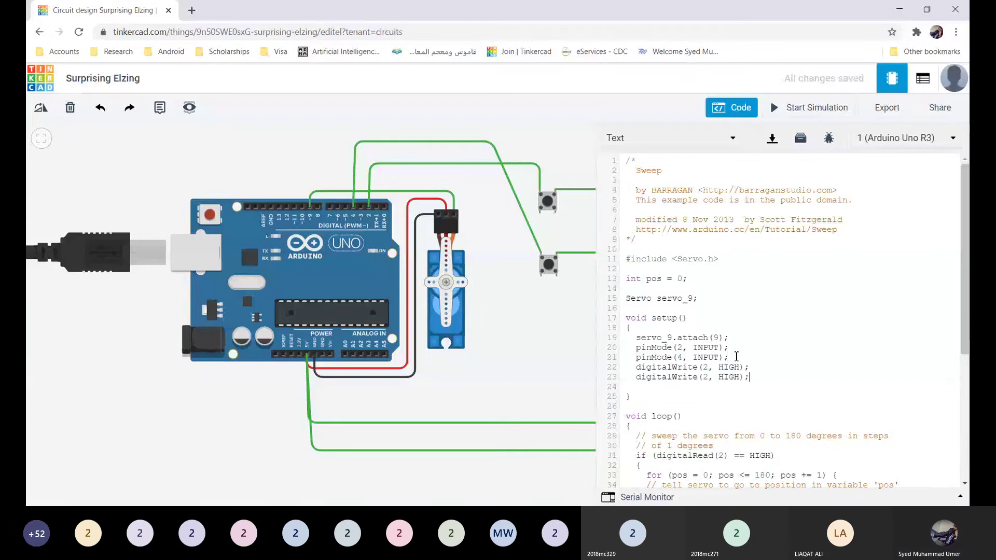
key(Left)
key(Left)
key(Left)
key(Left)
key(Left)
key(Left)
key(Left)
key(Left)
key(Left)
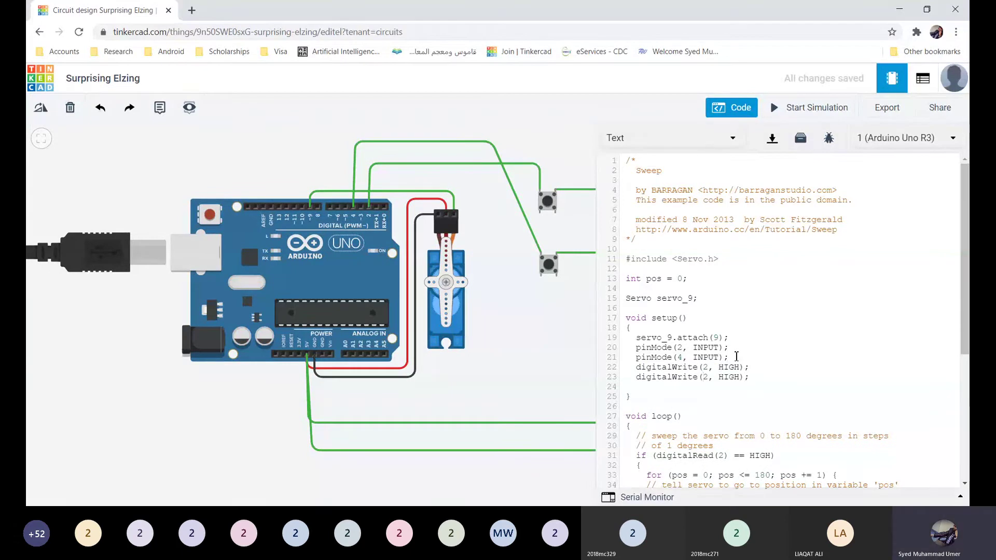
key(Delete)
text(4)
Step: Change the digitalRead(2) if condition to compare against LOW
click(749, 455)
key(Delete)
key(Delete)
key(Delete)
key(Delete)
text(LOW)
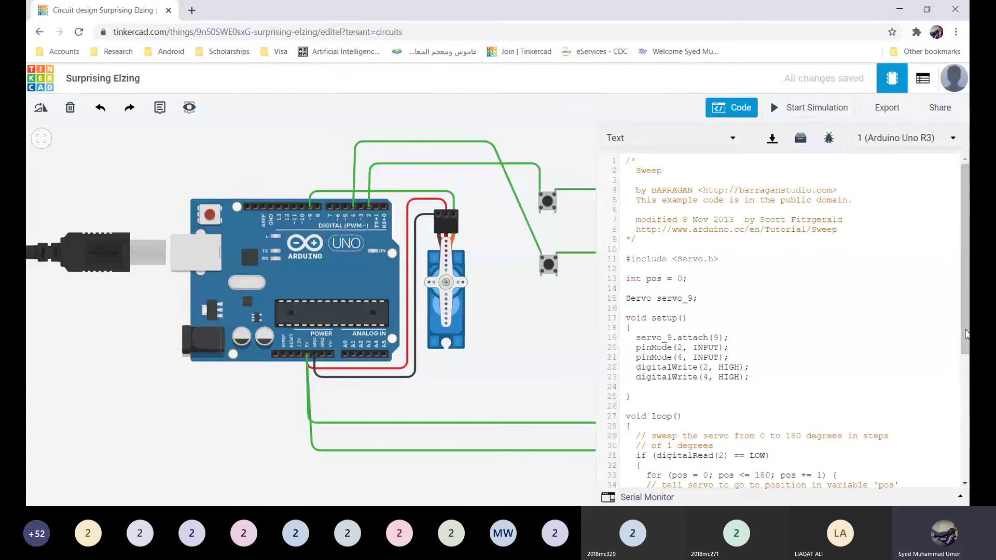
Step: Change the digitalRead(4) if condition to compare against LOW
drag(966, 333, 960, 384)
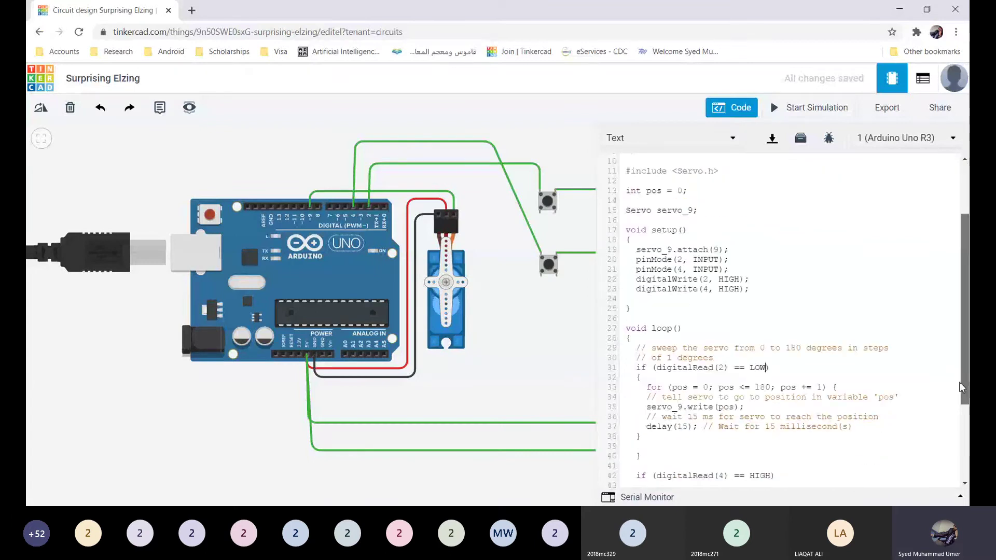
scroll(960, 381, down, 1)
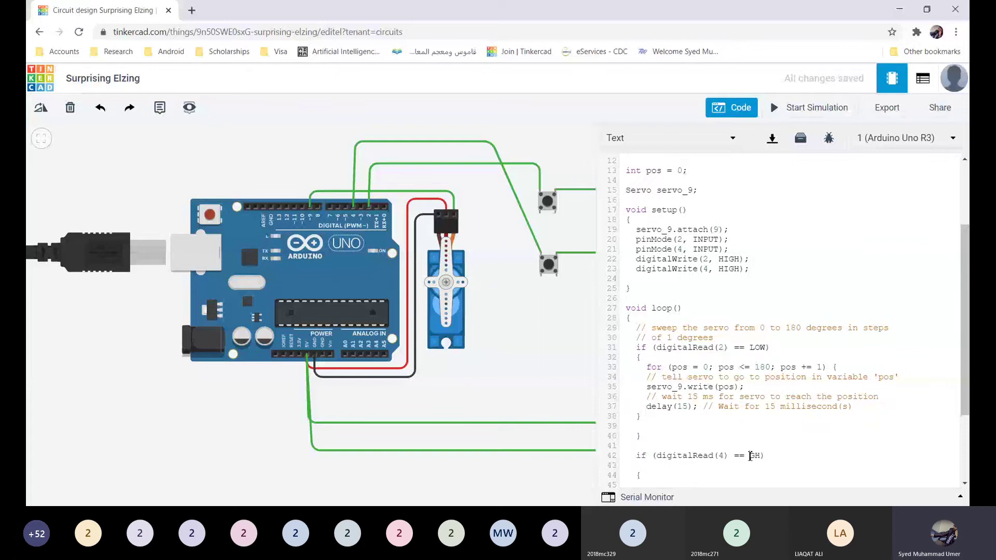
key(Delete)
key(Delete)
key(Delete)
text(LOW))
Step: Run the simulation with the code editor hidden to check the servo and full wiring, and stop it
click(811, 112)
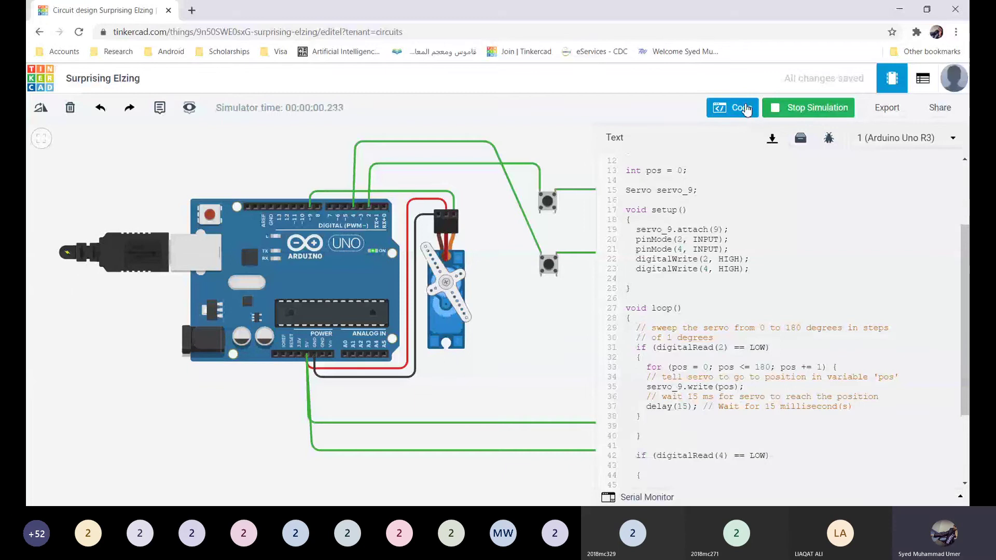
click(743, 108)
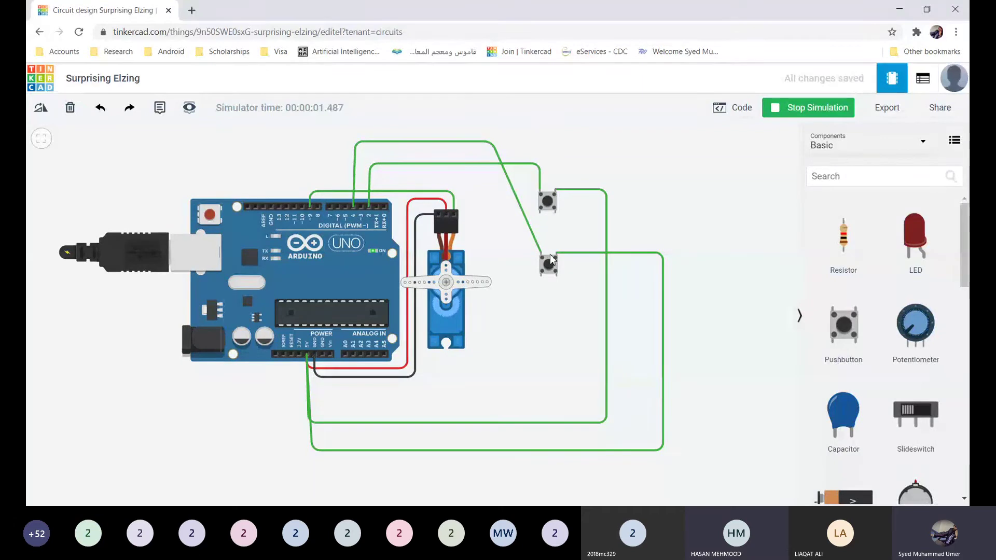
click(789, 121)
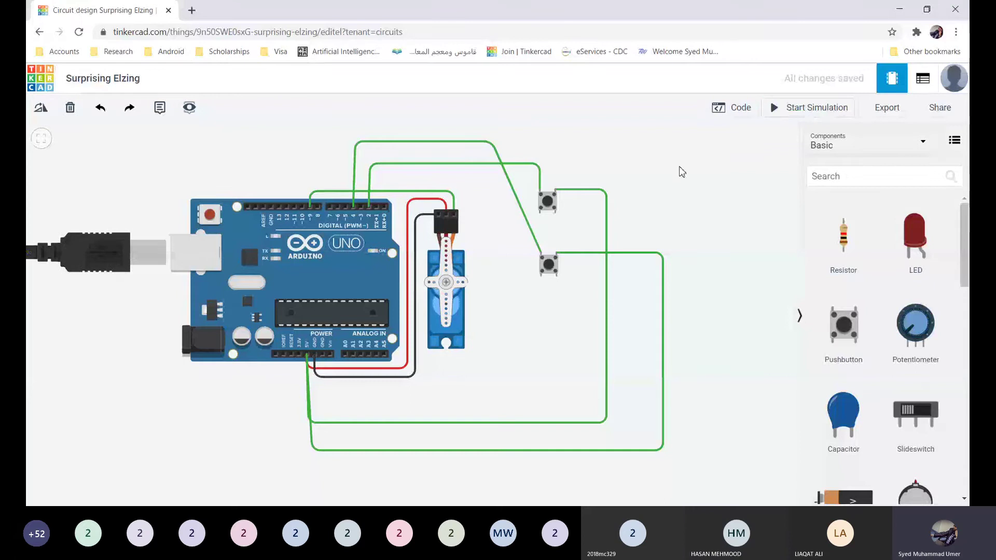
Step: Delete the two green wires that connect the upper and lower pushbuttons to the Arduino's 5V pin
click(608, 197)
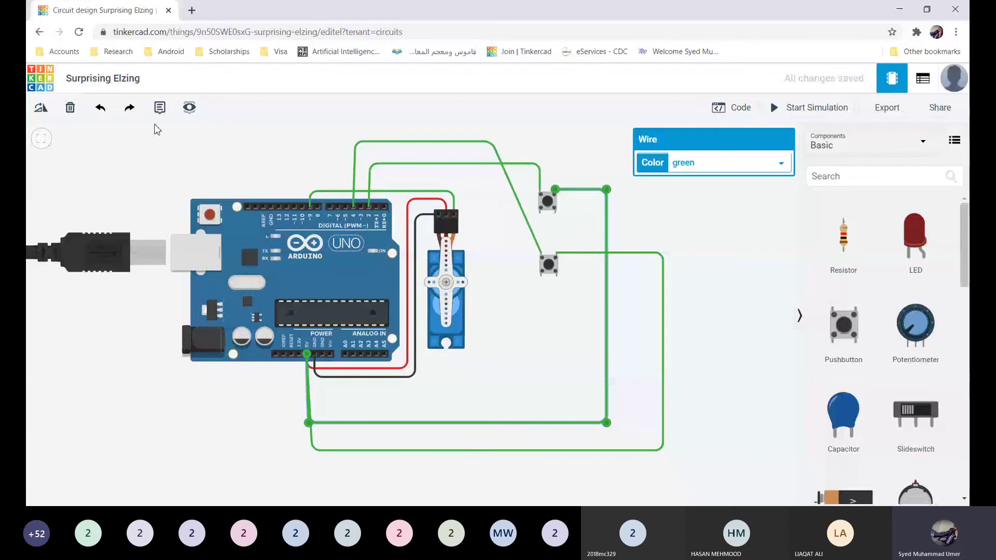
key(Delete)
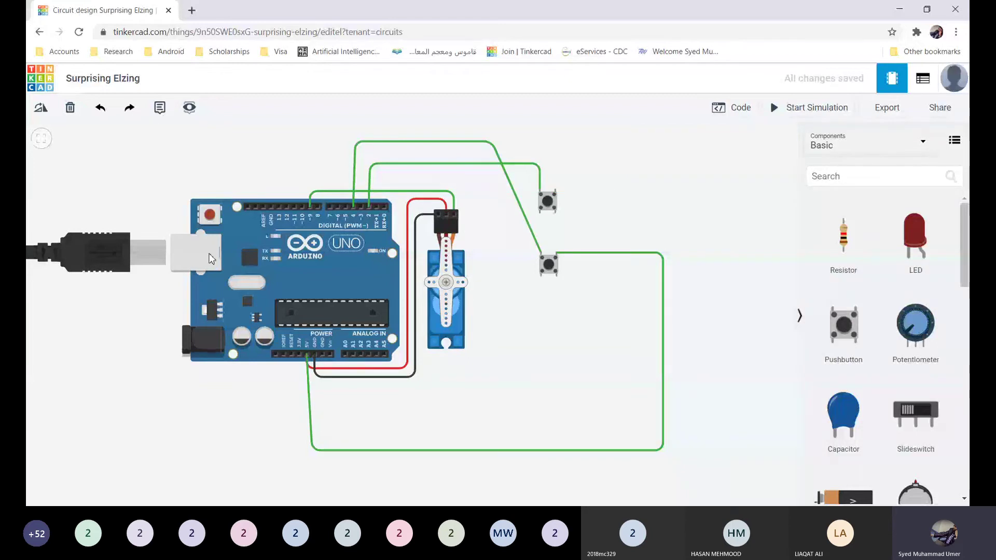
click(625, 253)
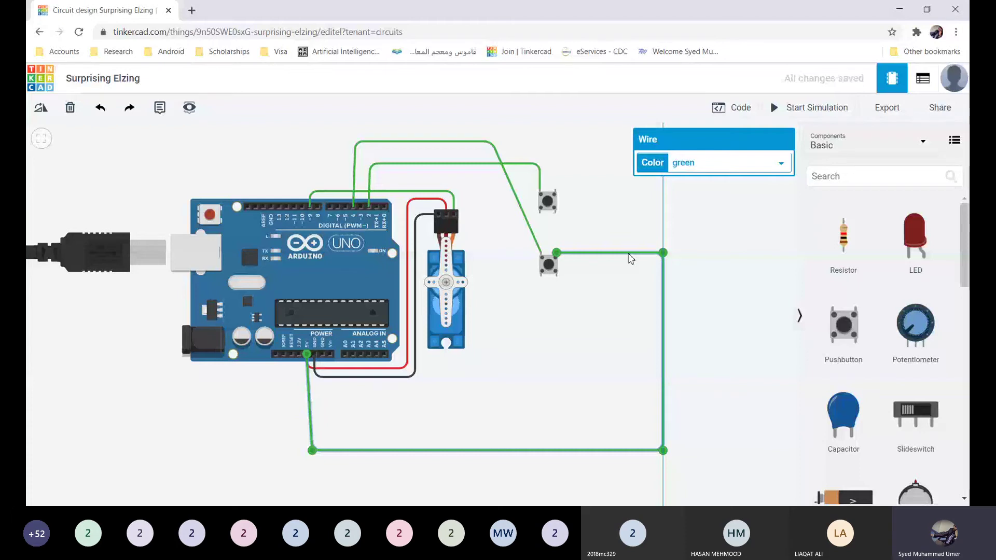
key(ctrl+z)
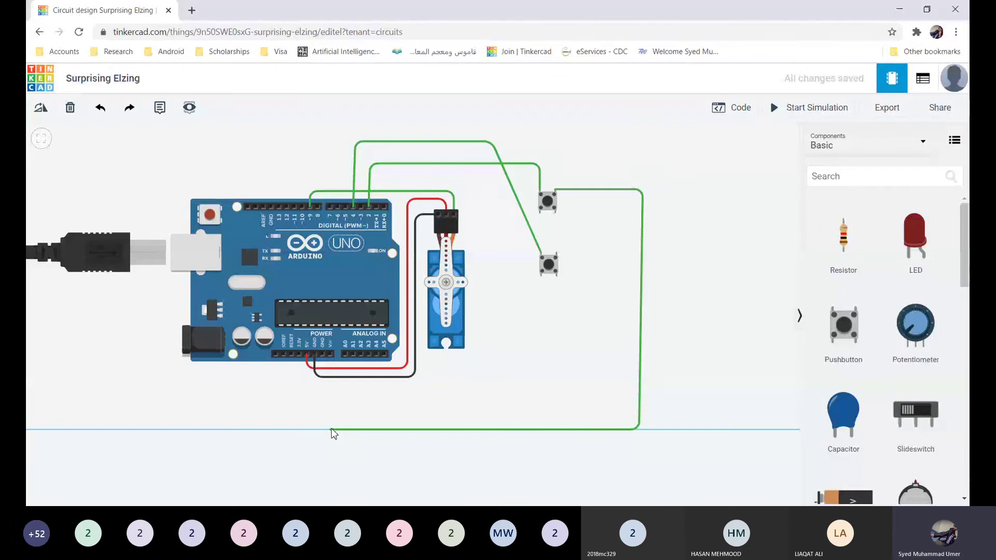
Step: Wire the upper and lower pushbuttons' free terminals to the Arduino's GND pin, routing both green wires around below the servo
click(329, 430)
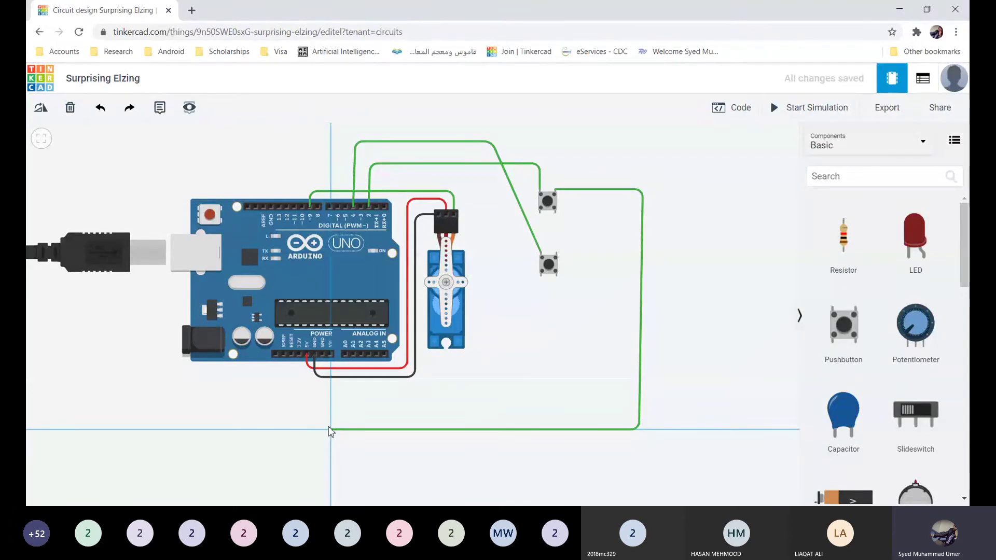
click(323, 356)
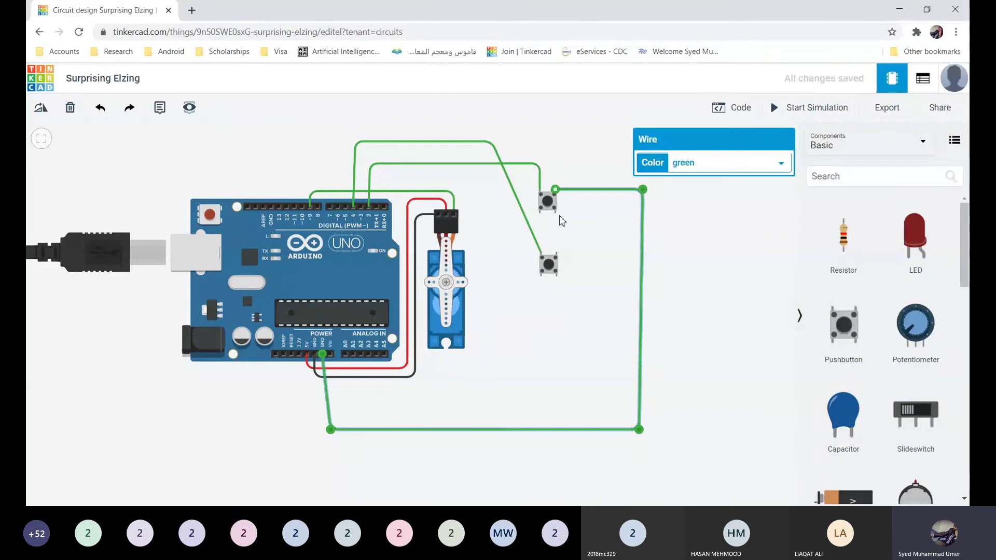
click(556, 255)
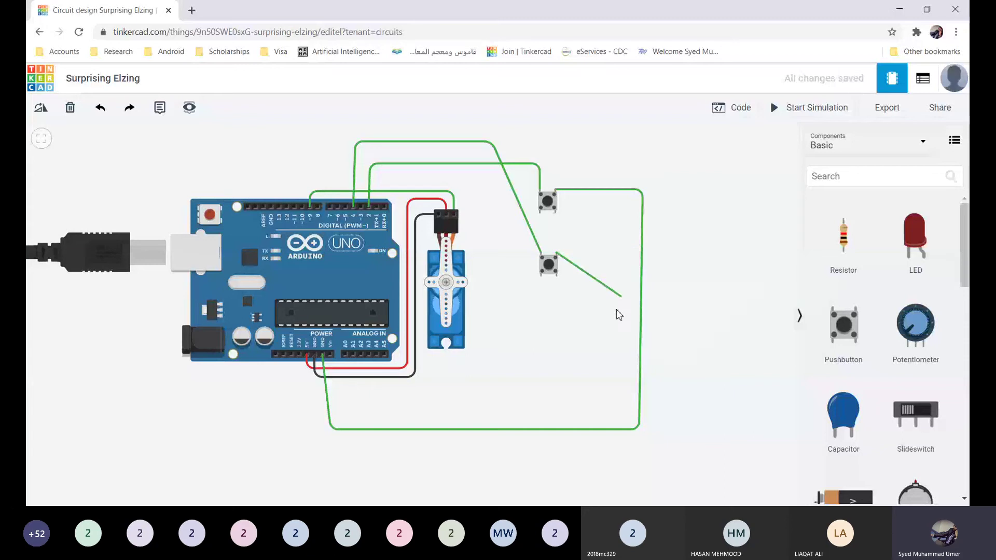
click(620, 254)
click(607, 430)
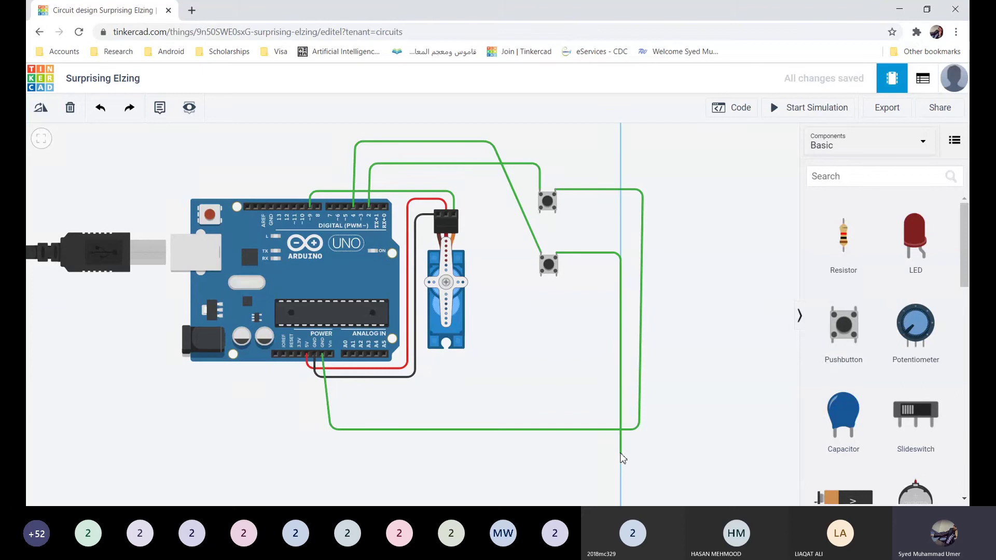
click(621, 452)
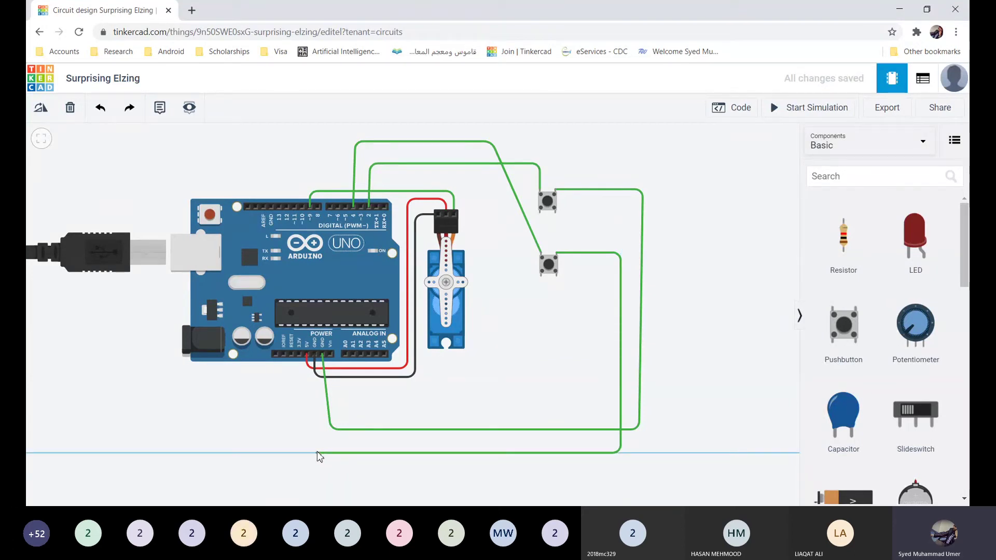
click(318, 455)
click(324, 358)
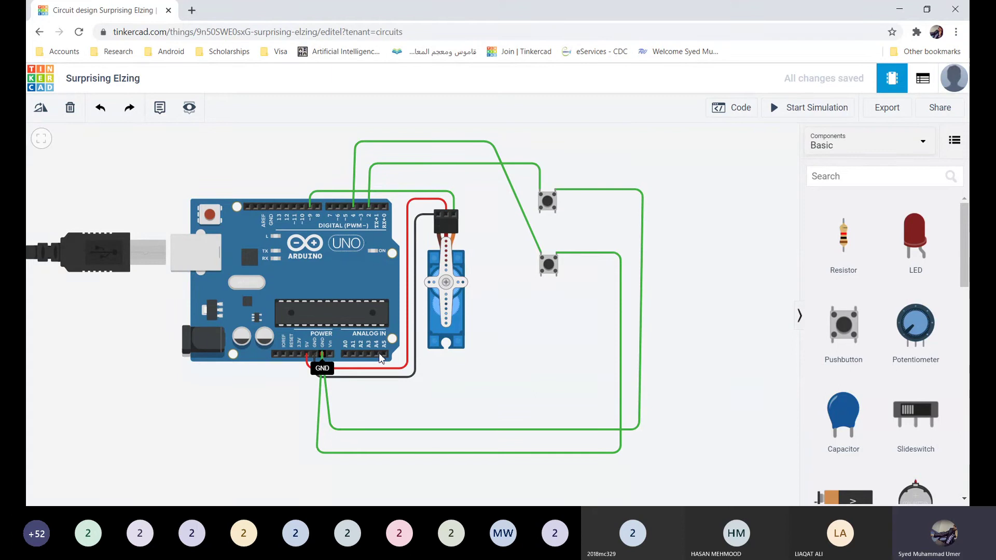
click(323, 357)
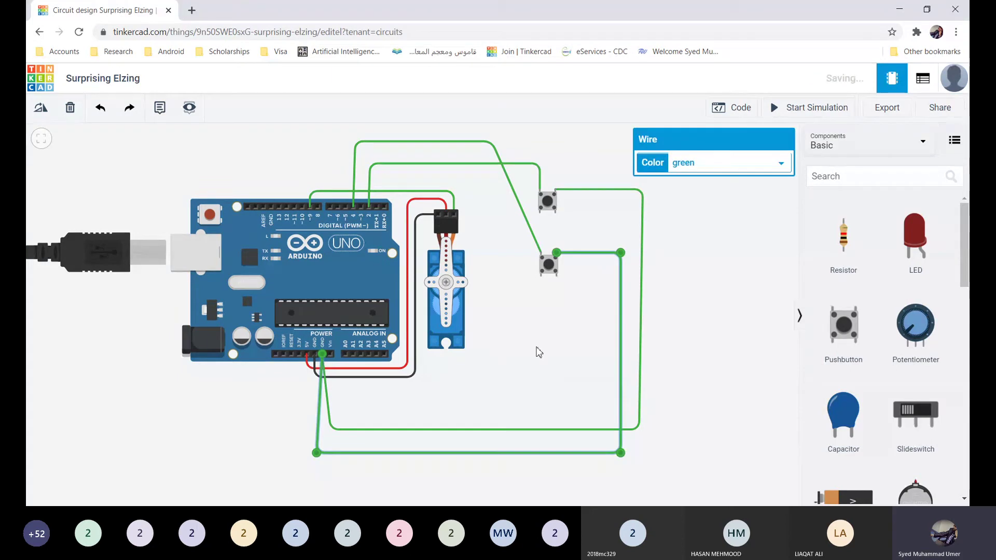
click(691, 324)
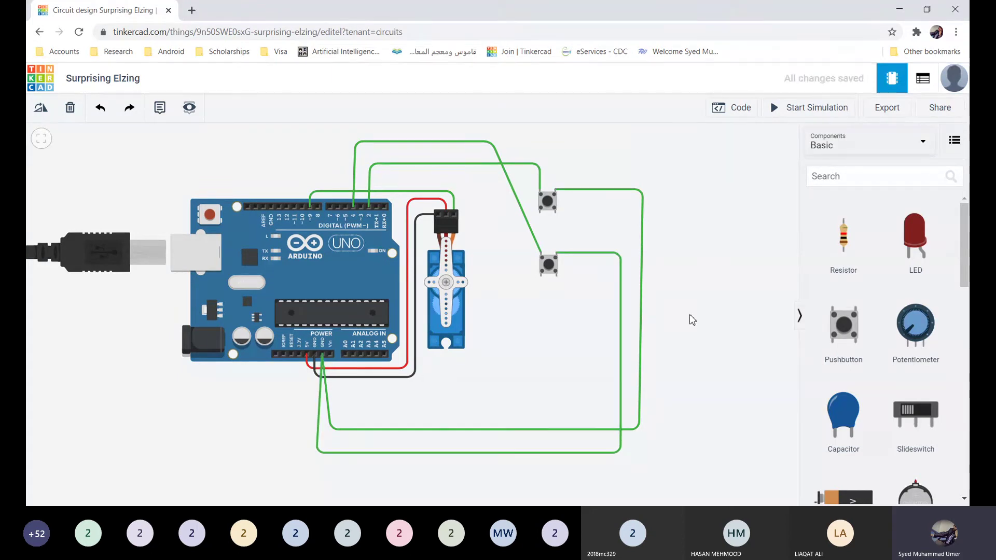
Step: Run the simulation and operate the upper and lower pushbuttons to test the servo sweep in each direction
click(798, 110)
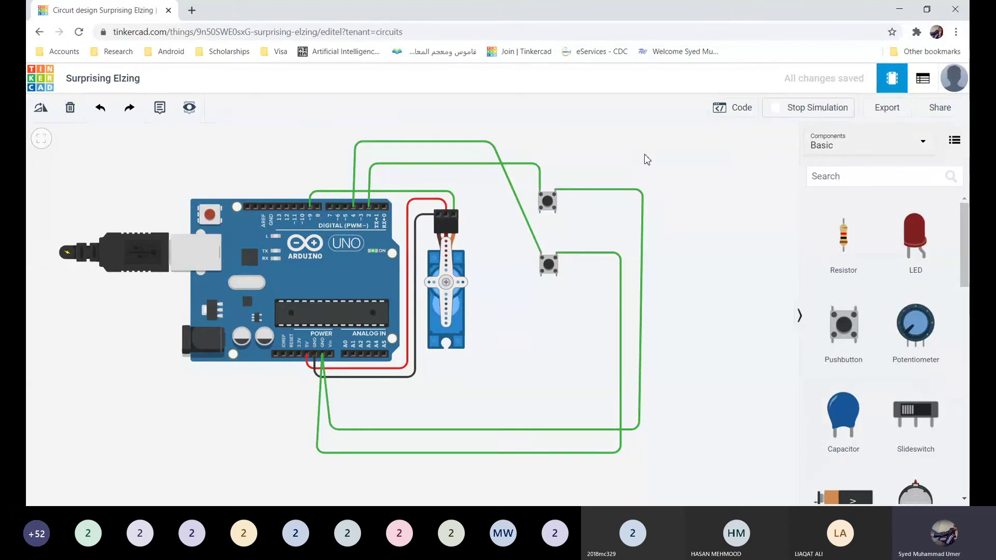
click(549, 203)
click(550, 205)
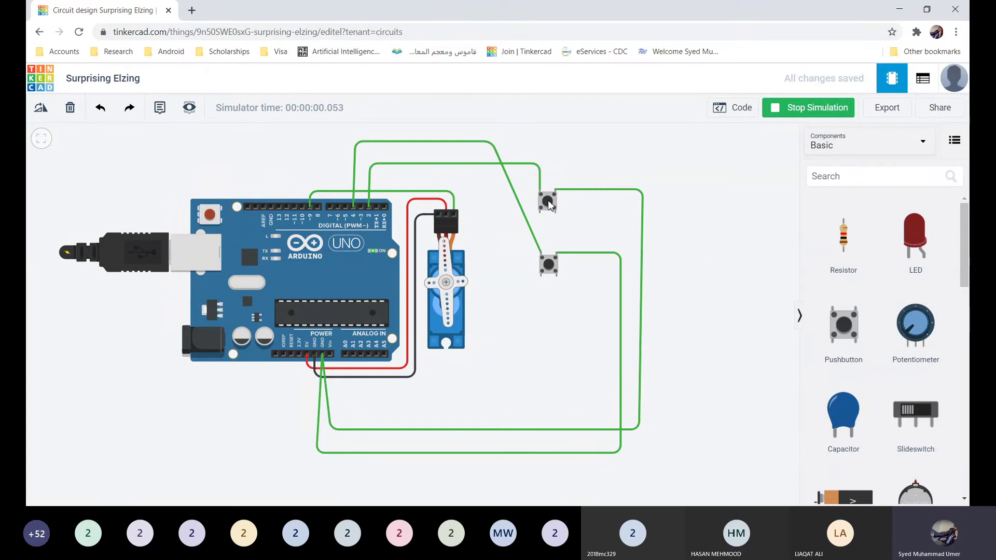
click(550, 205)
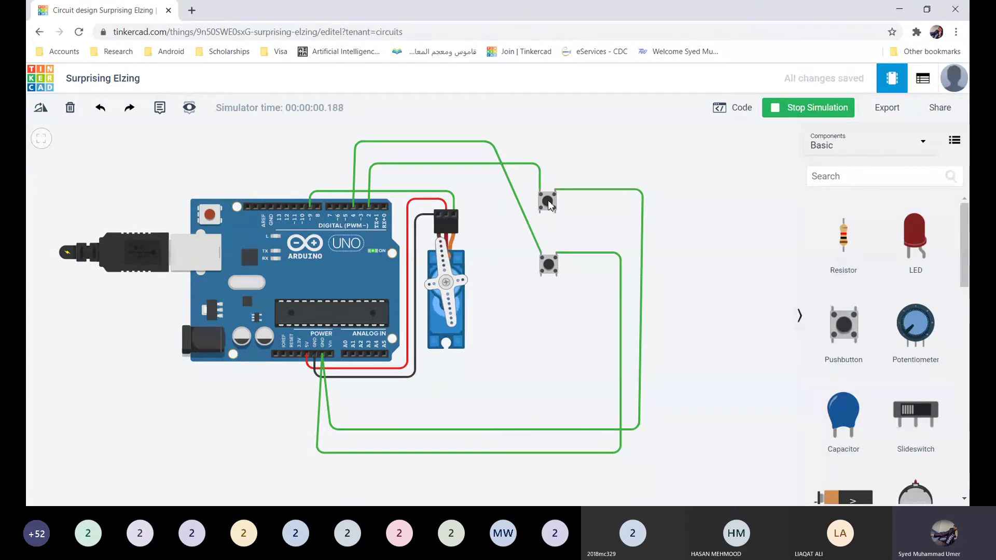
click(549, 205)
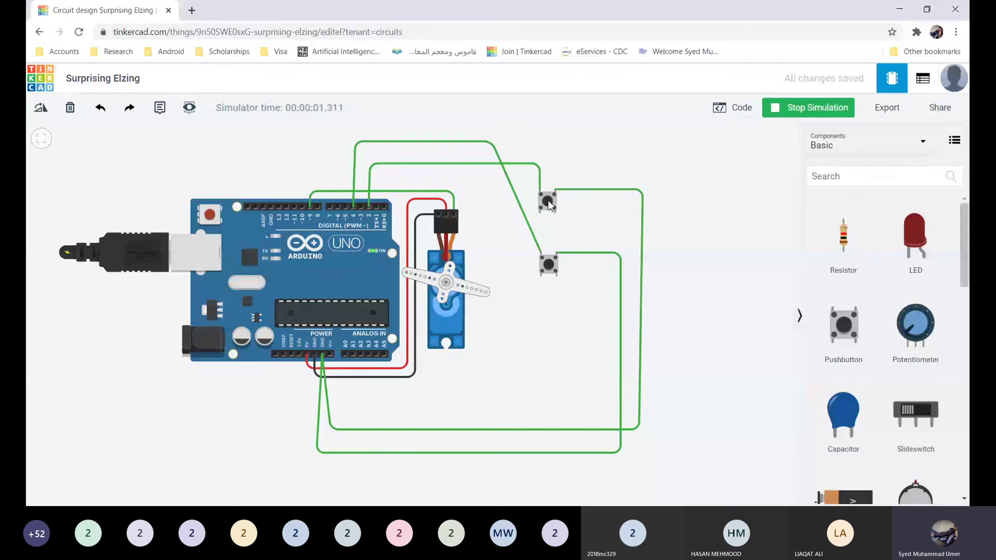
click(549, 265)
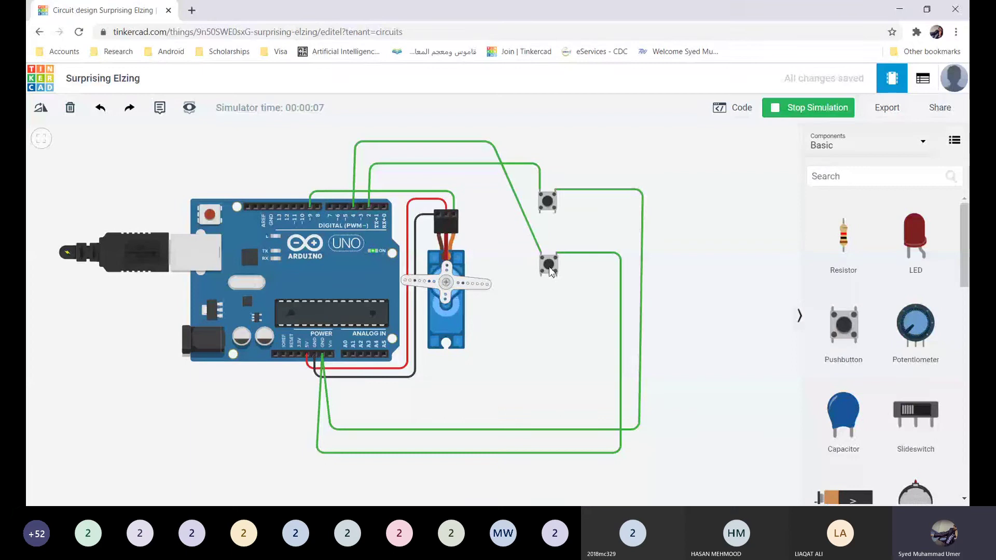
click(551, 272)
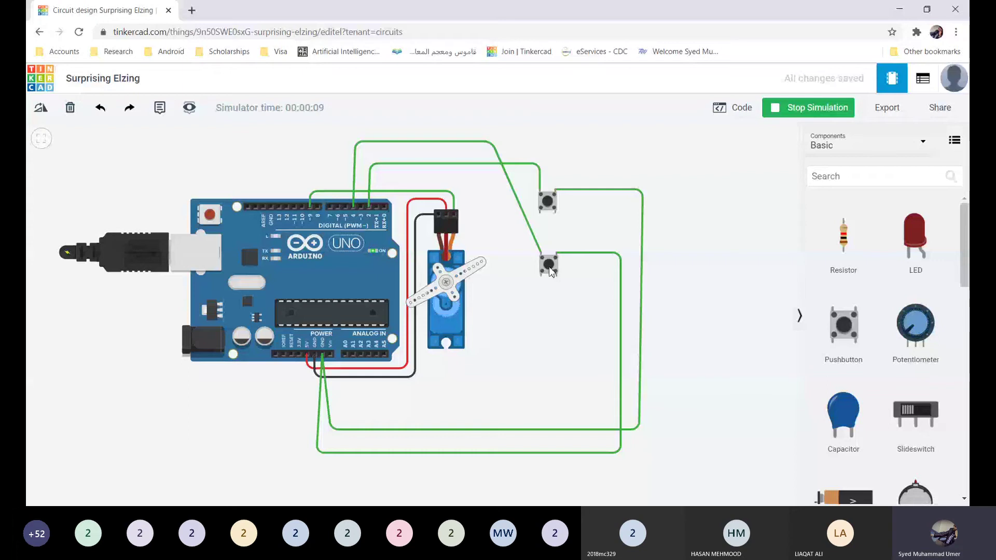
Step: Stop the simulation and change the digitalRead(4) if statement in the code to else if, checking the rest of the loop
click(732, 108)
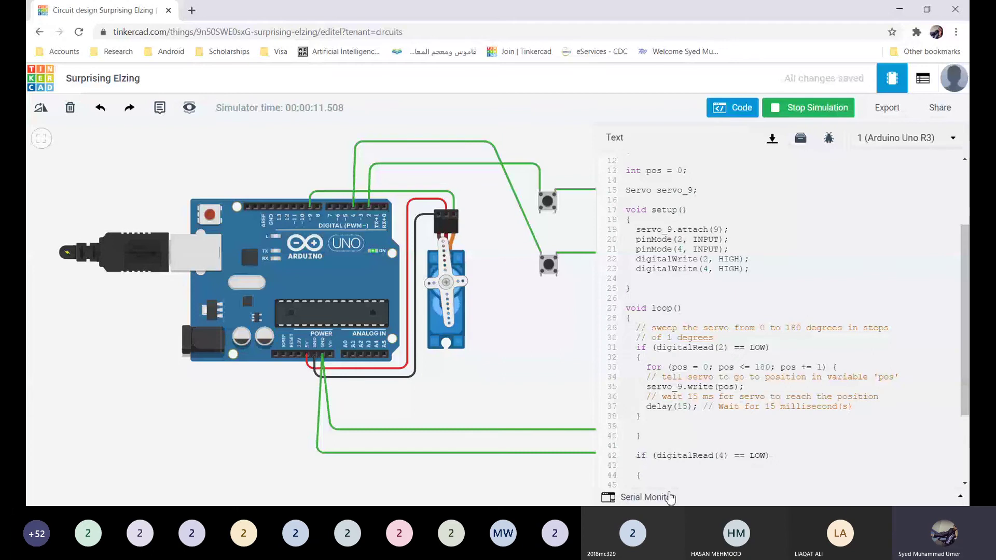
click(639, 456)
click(795, 107)
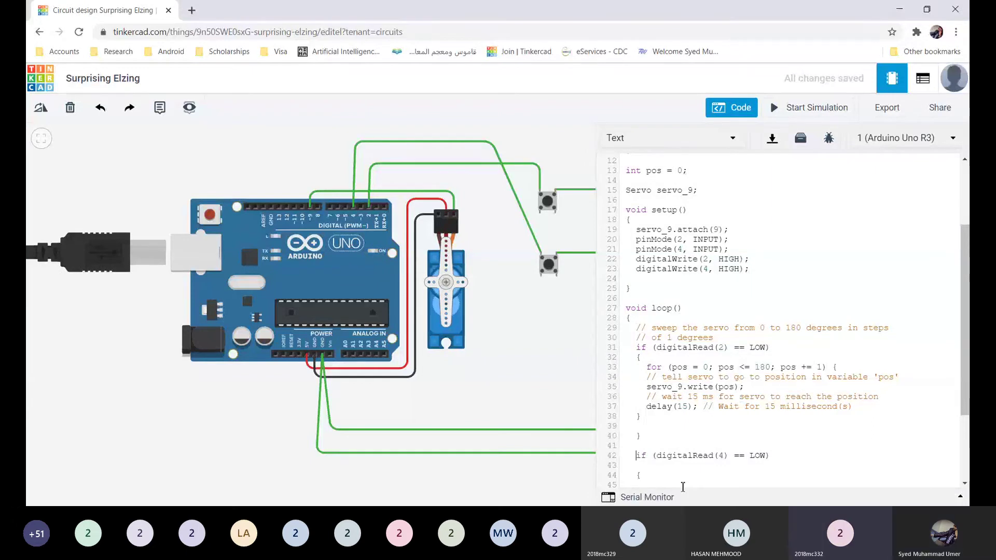
text(el)
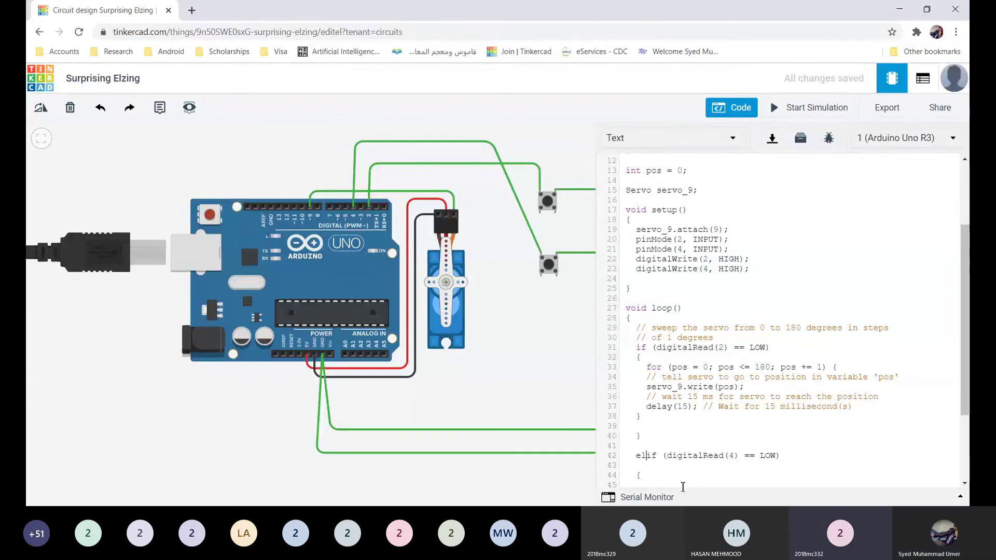
text(se)
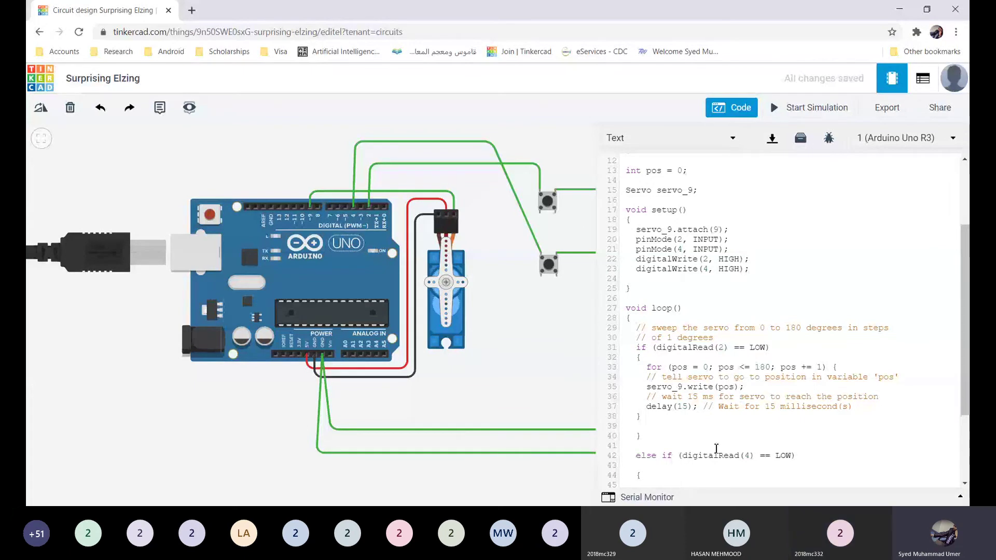
scroll(717, 449, down, 1)
scroll(716, 449, down, 3)
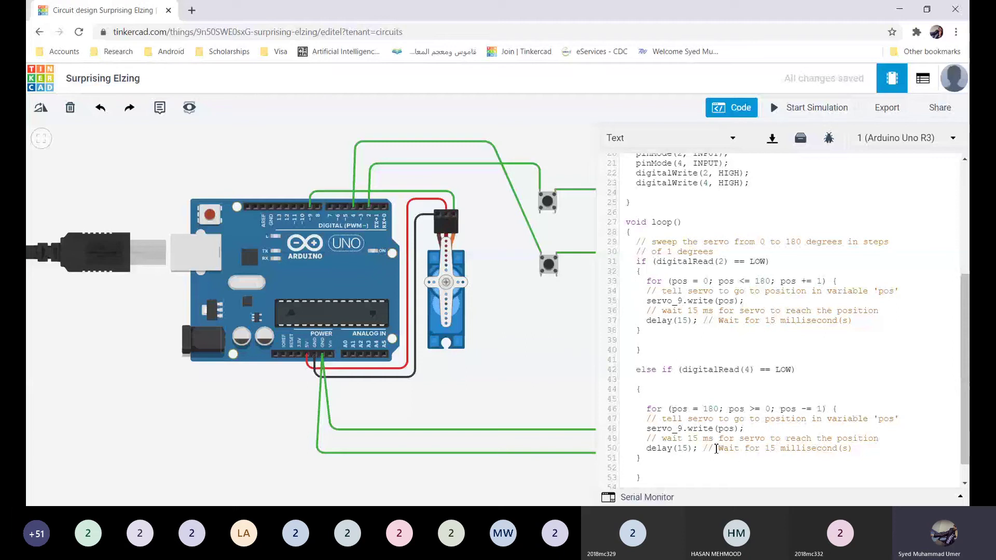
scroll(716, 448, down, 1)
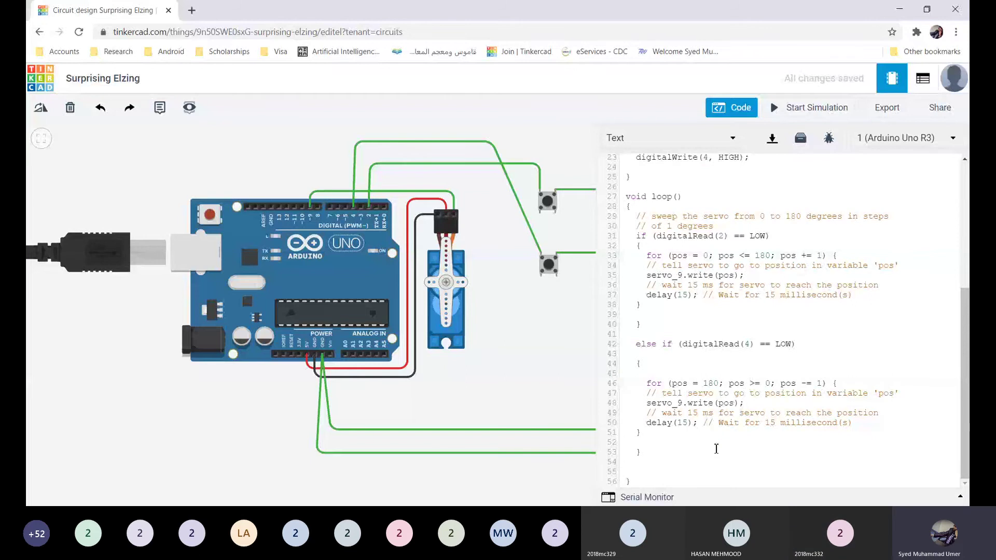
Step: Simulate the else if version with both pushbuttons, and select the entire sketch in the code editor
click(809, 111)
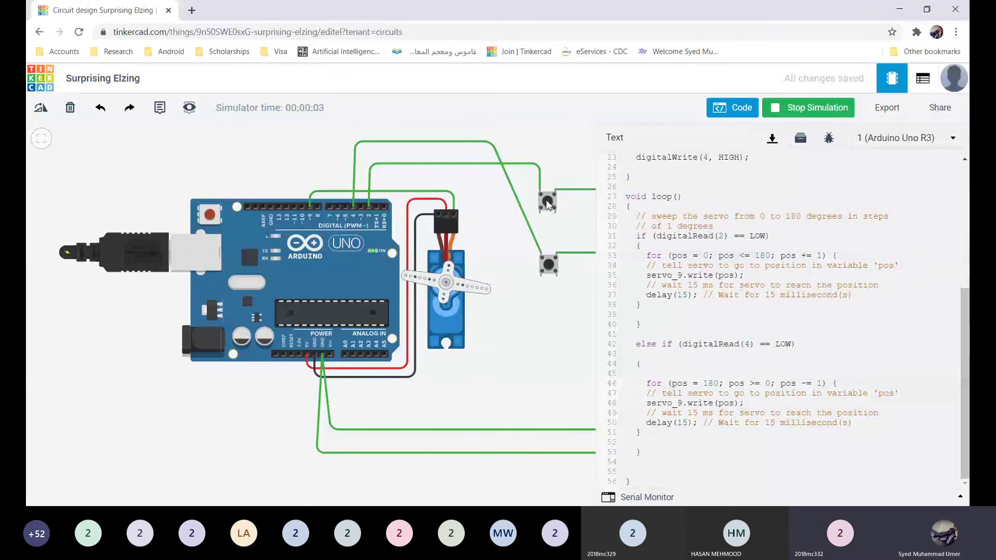
click(550, 267)
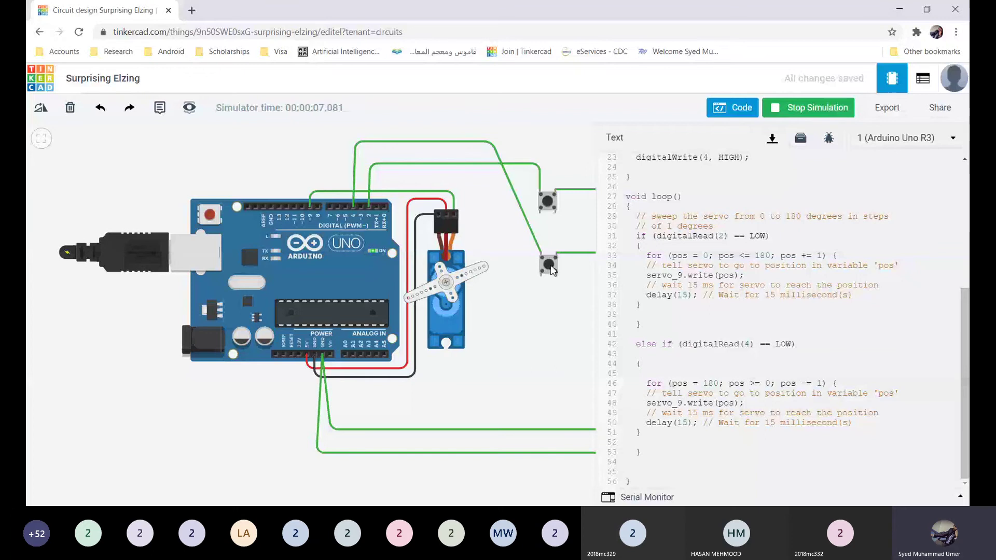
click(549, 264)
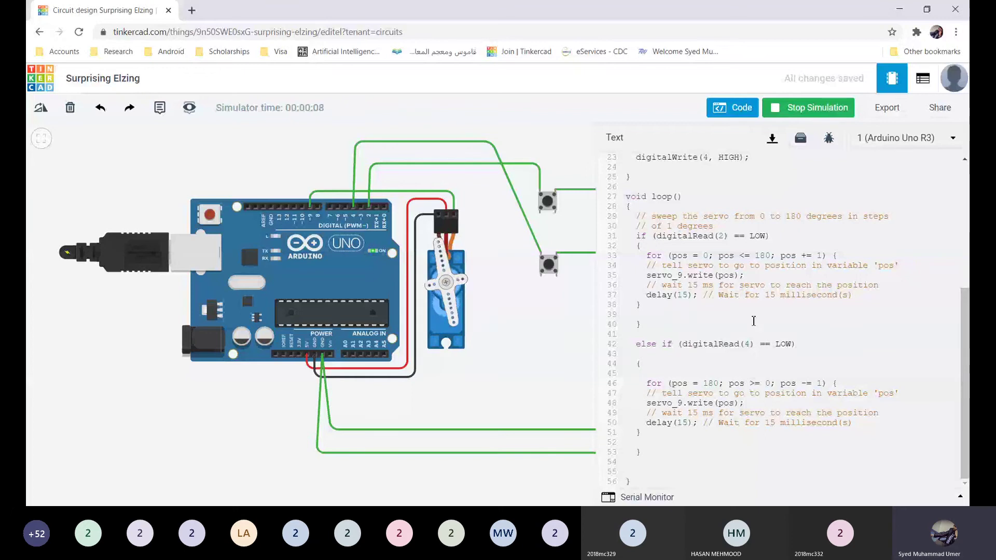
click(752, 406)
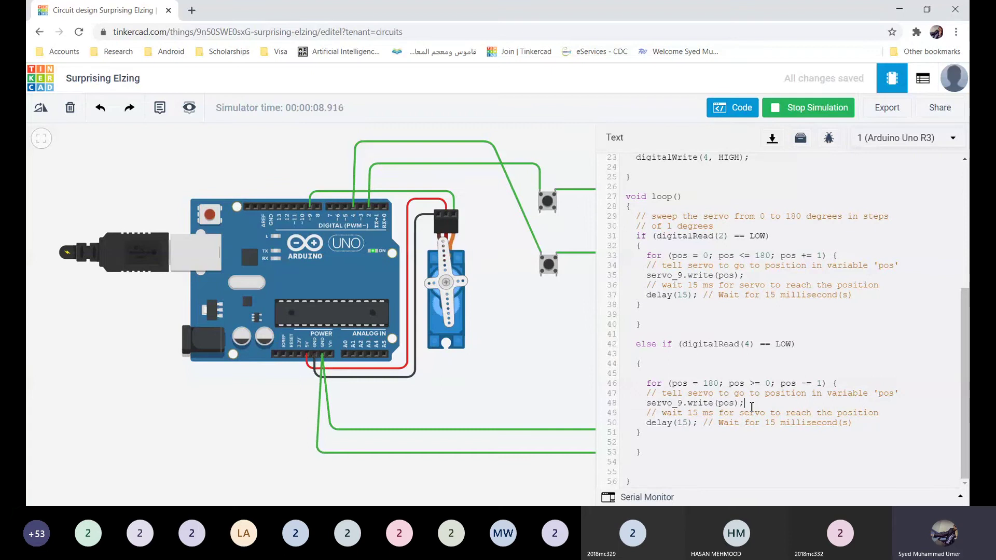
key(ctrl+a)
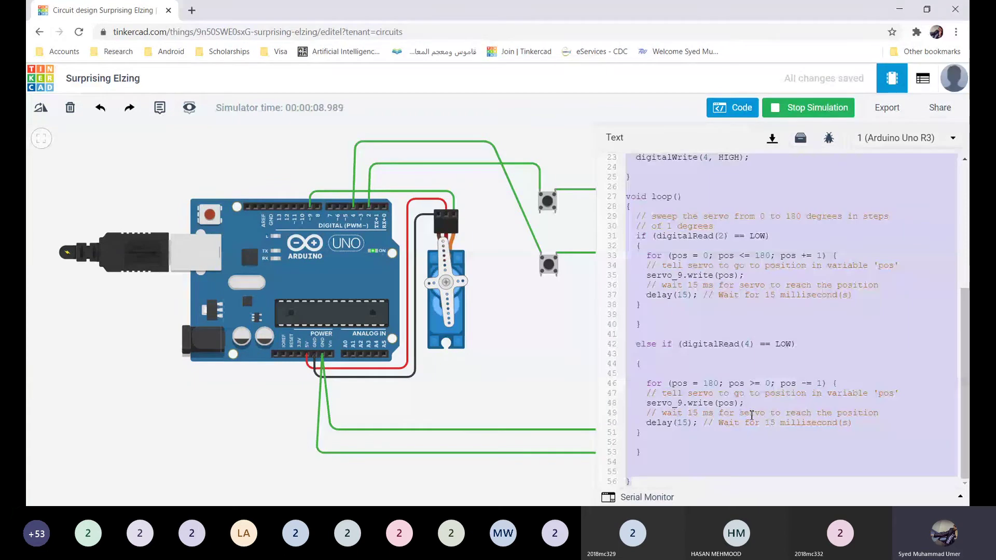
Step: Empty the workplane by deleting the Arduino Uno with its code, the micro servo and both pushbuttons
click(739, 109)
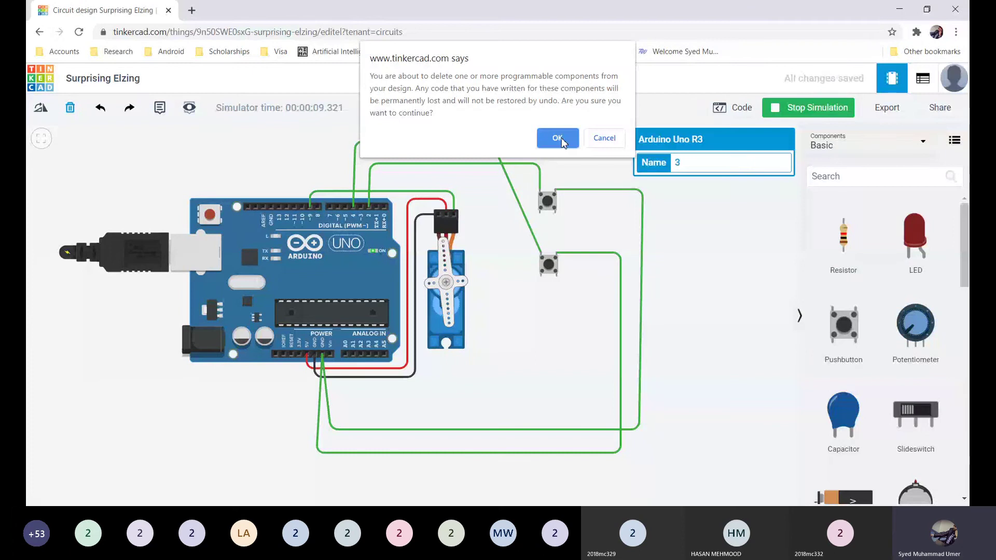
click(558, 139)
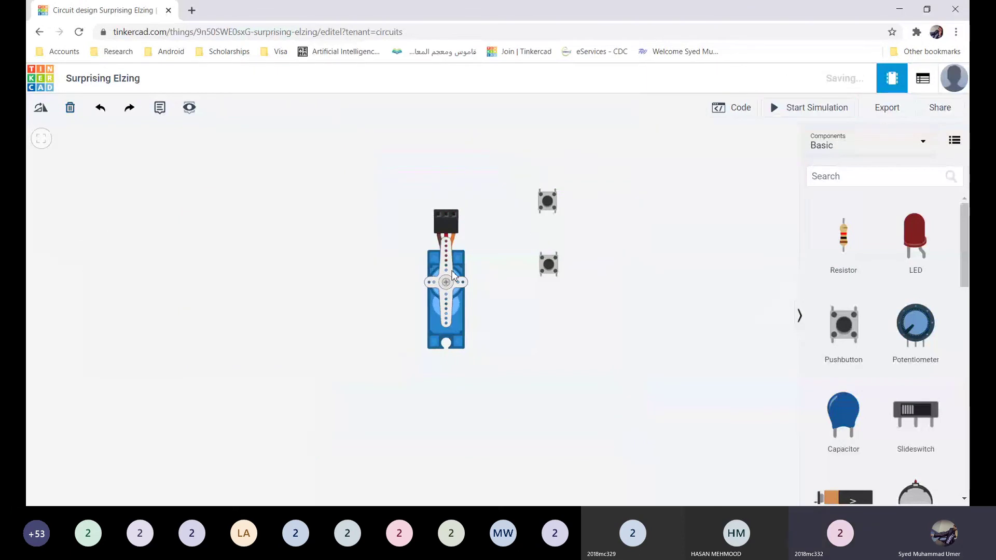
click(453, 276)
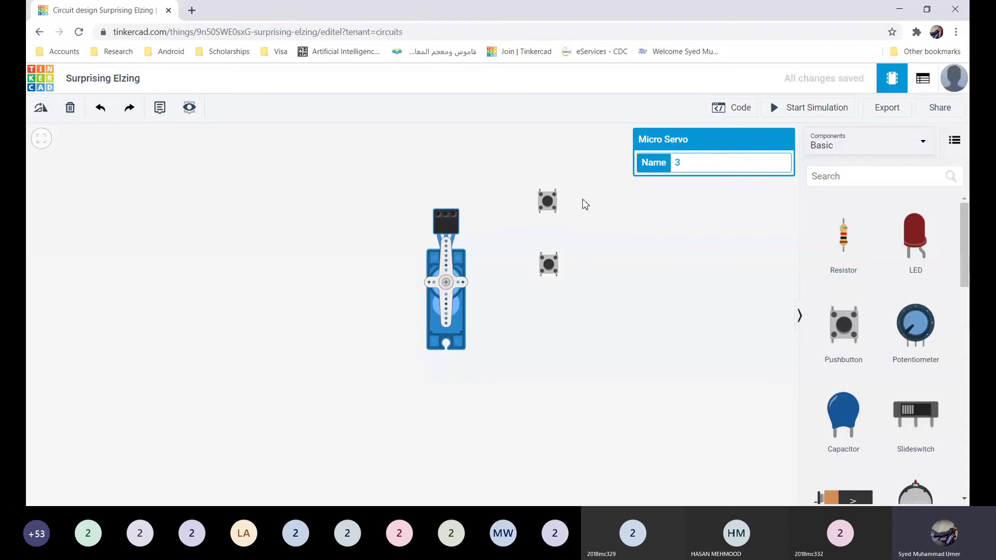
drag(546, 289, 502, 335)
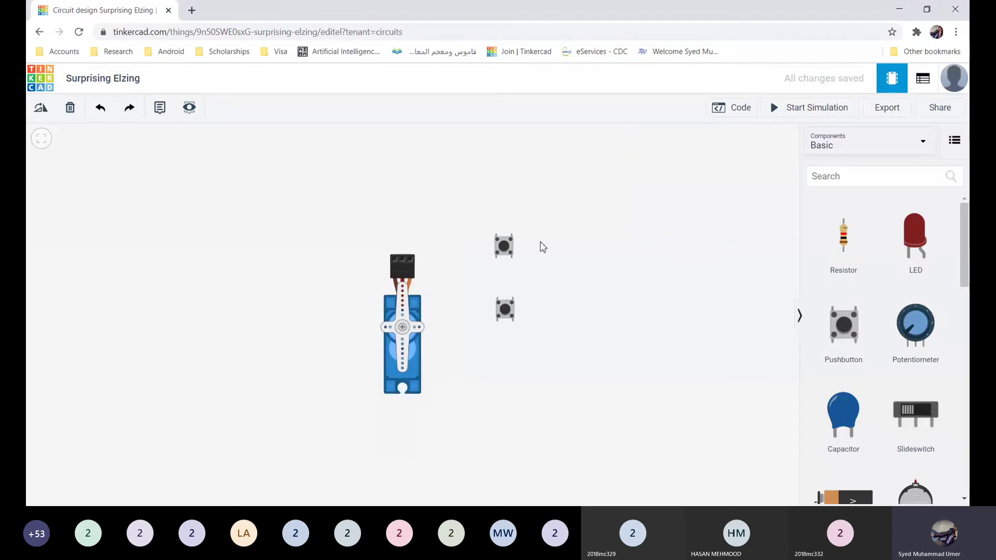
click(421, 344)
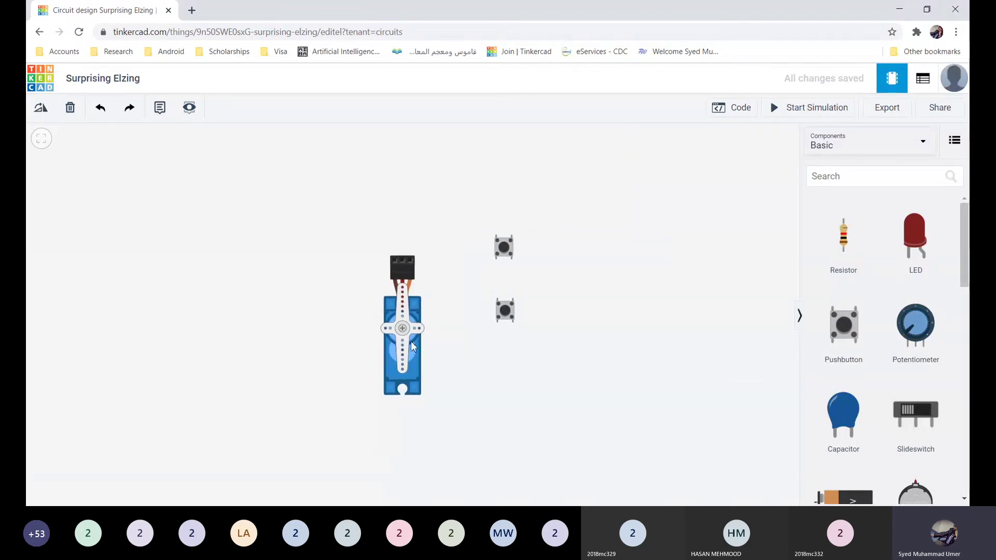
click(70, 109)
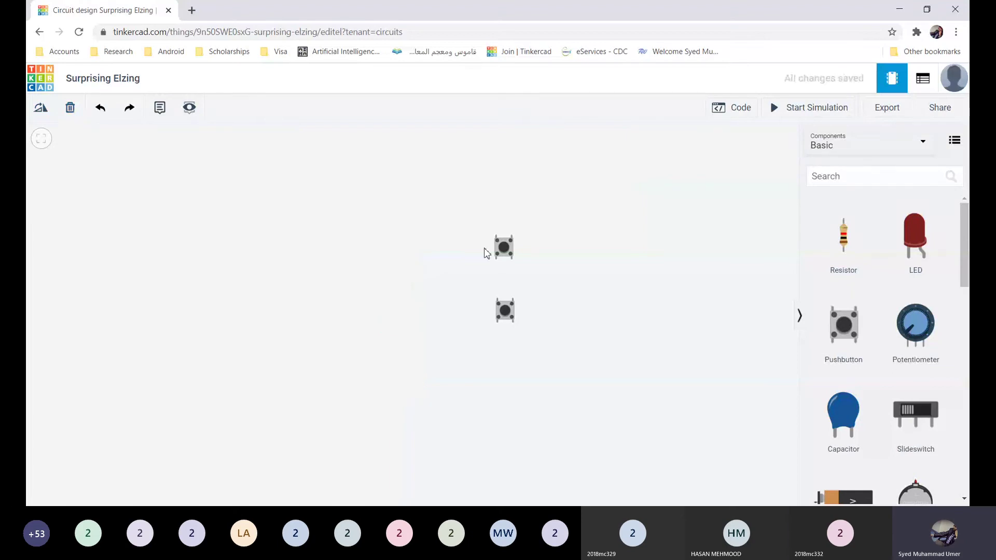
click(502, 249)
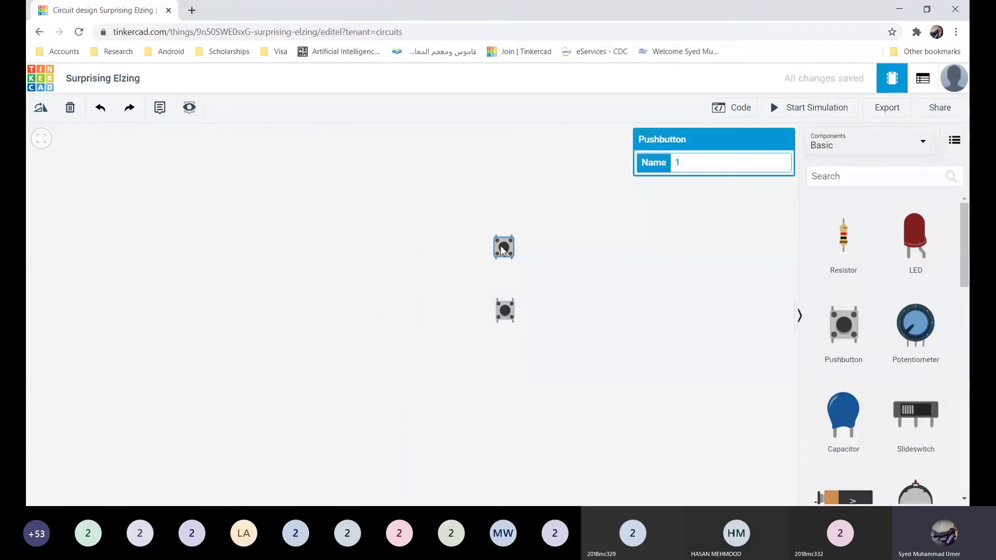
click(504, 309)
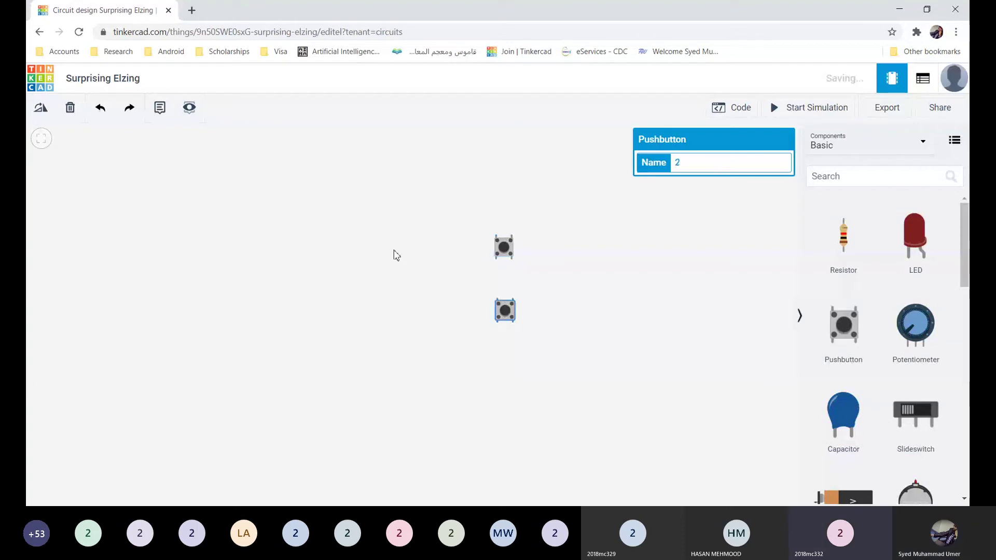
click(63, 110)
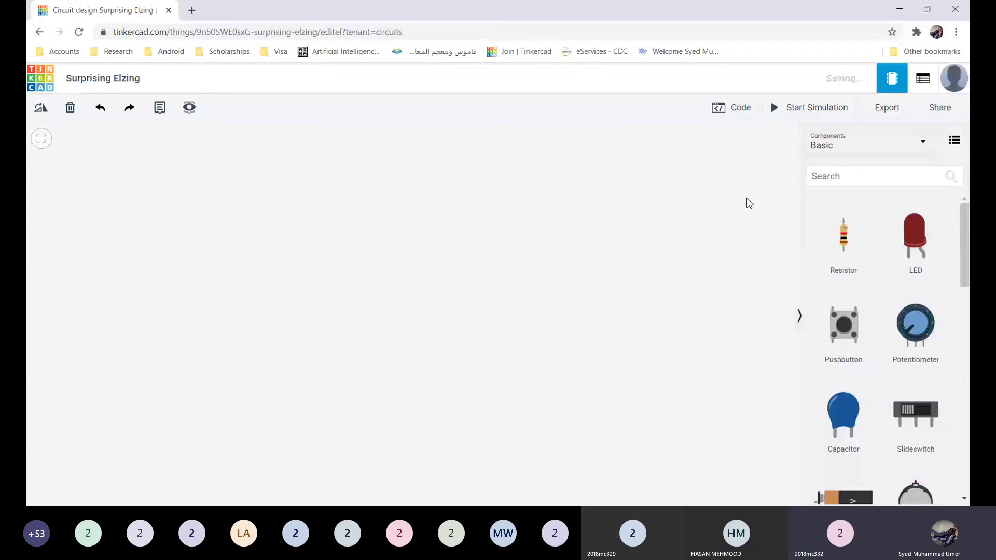
Step: Switch the component library to the Arduino starters
click(882, 141)
click(864, 240)
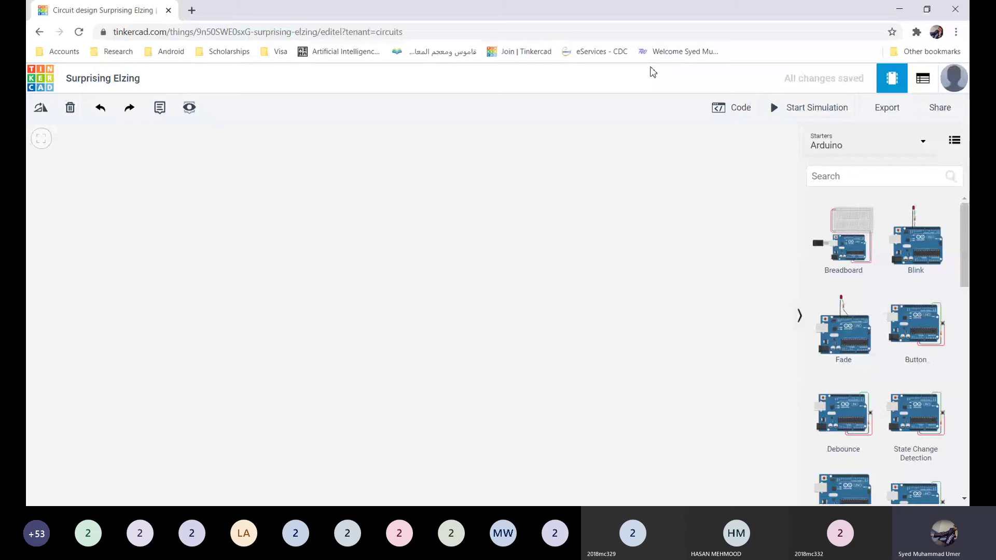
drag(916, 327, 600, 291)
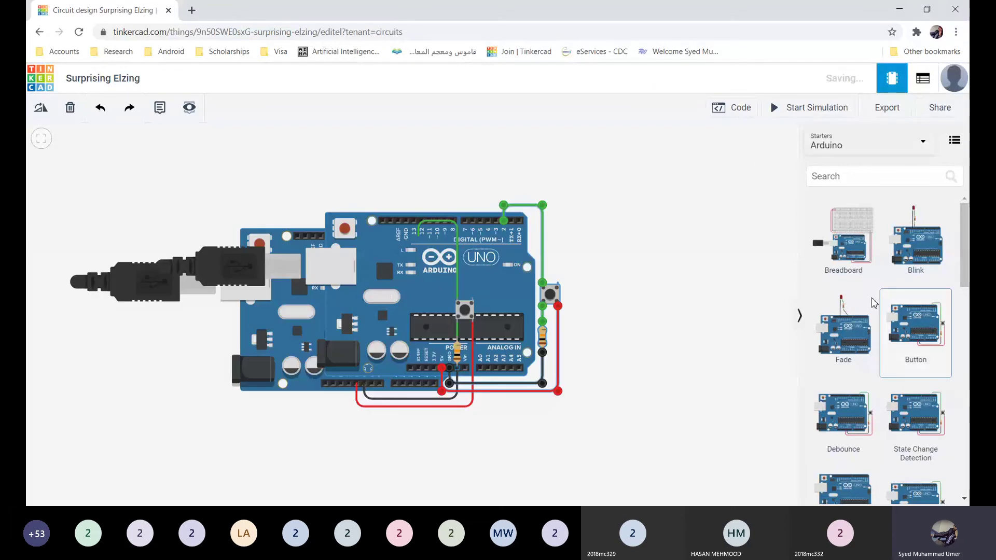
click(606, 298)
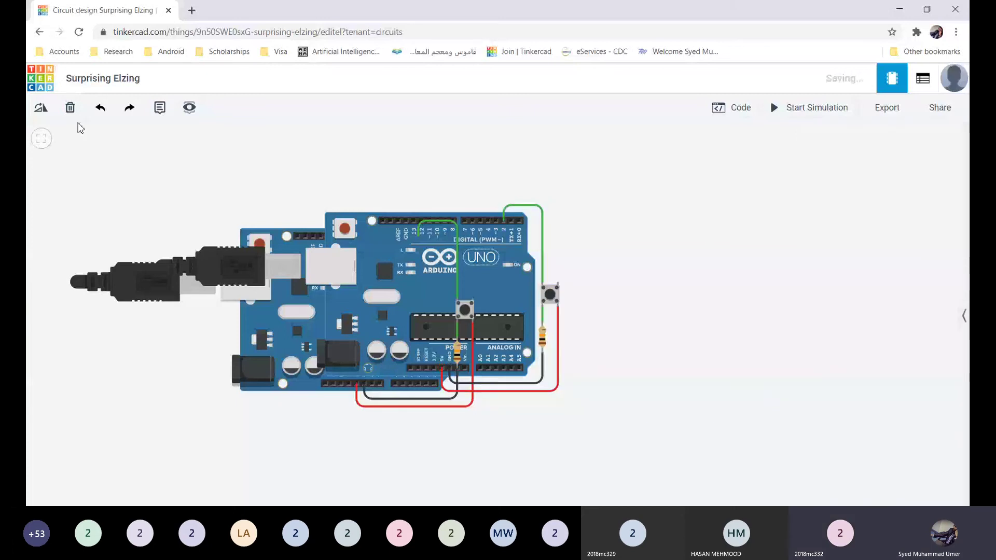
click(70, 107)
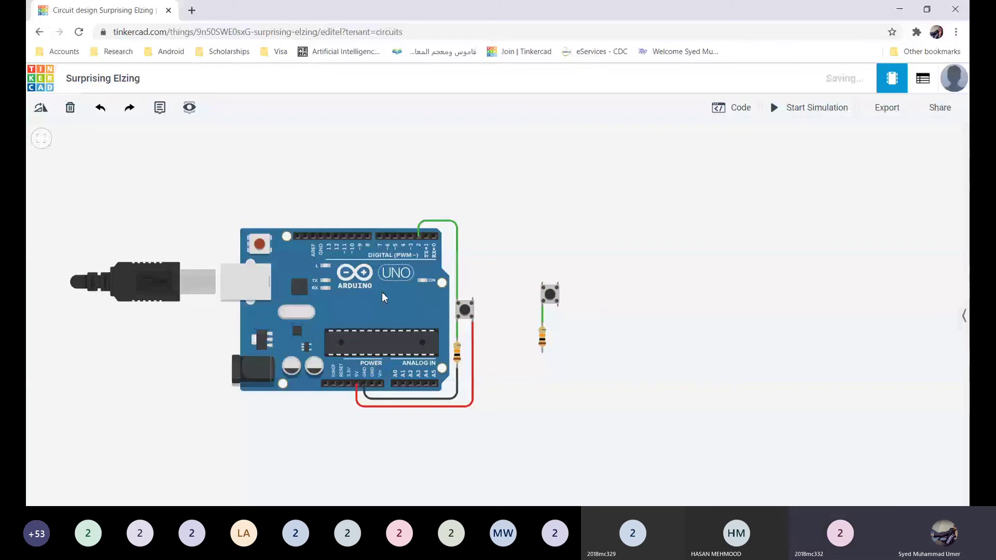
click(384, 297)
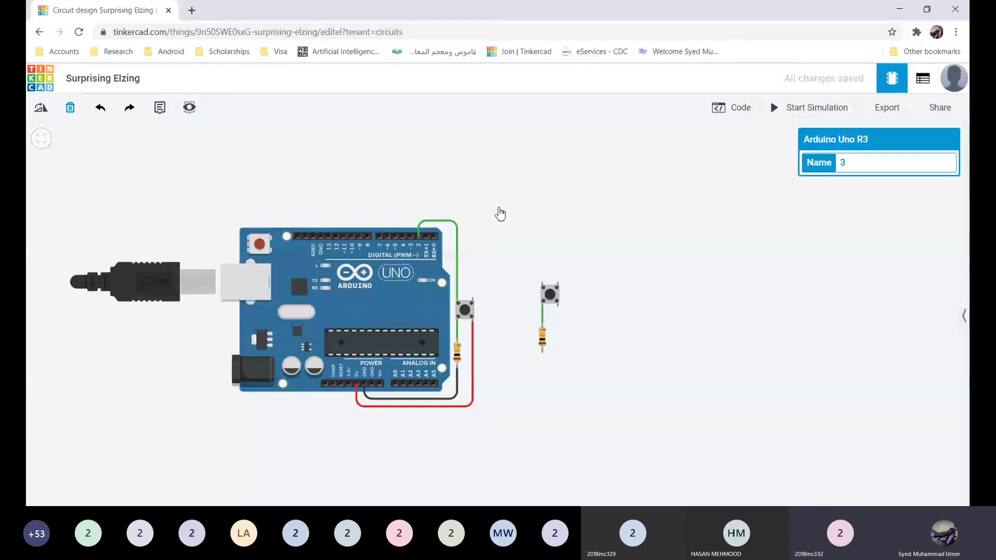
key(Delete)
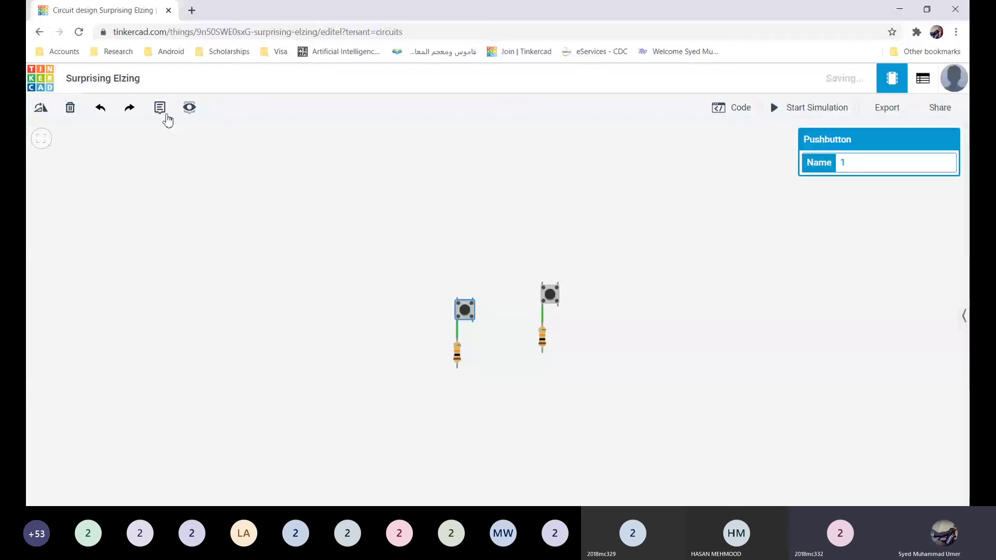
key(Delete)
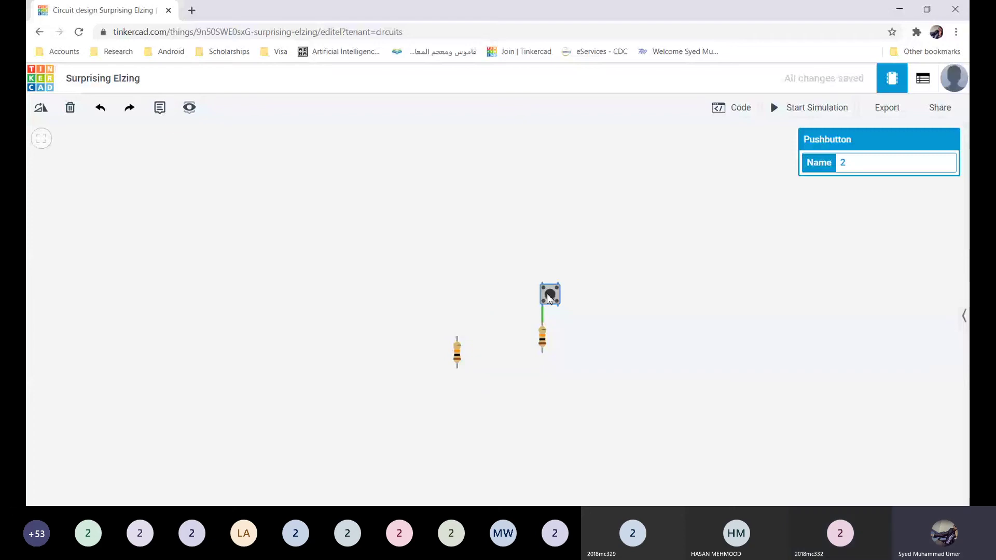
key(Delete)
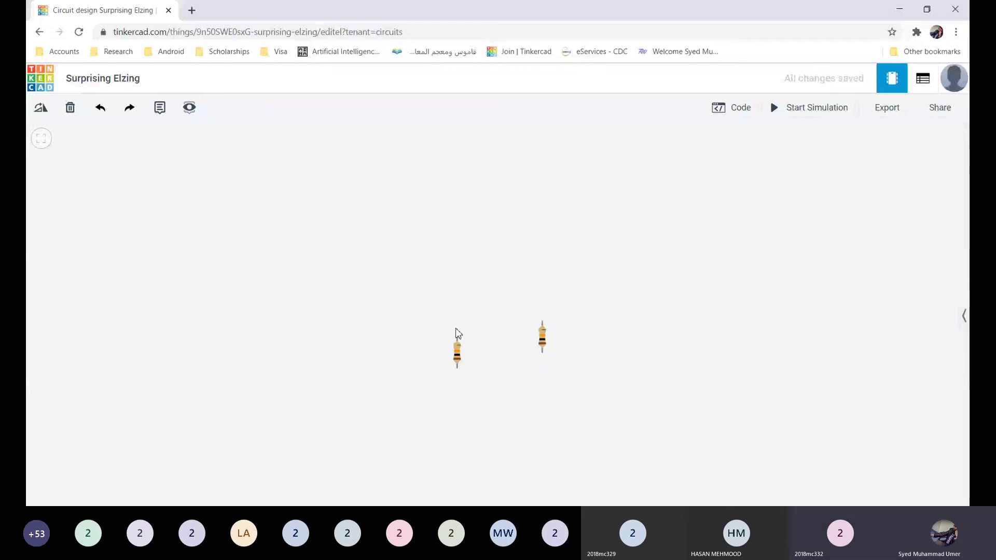
click(457, 344)
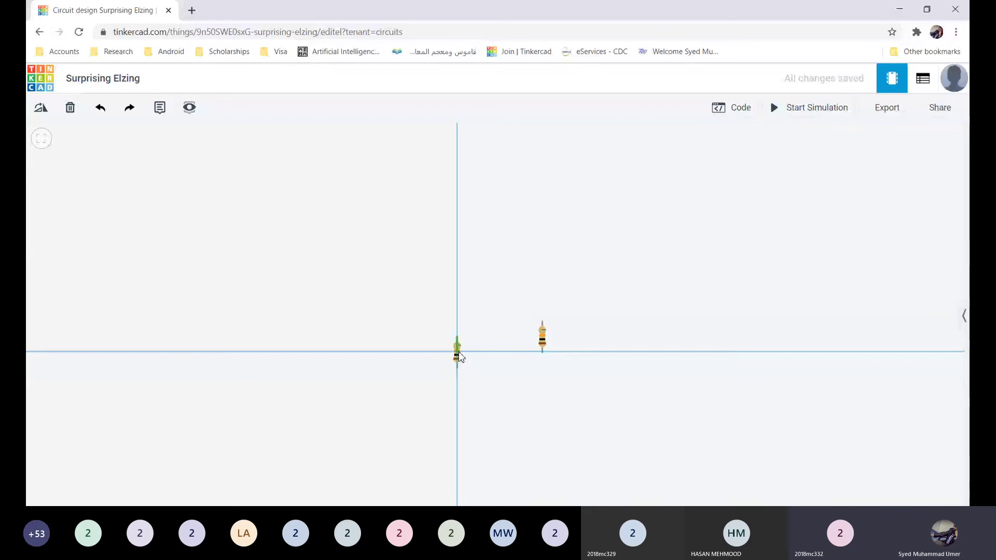
click(457, 352)
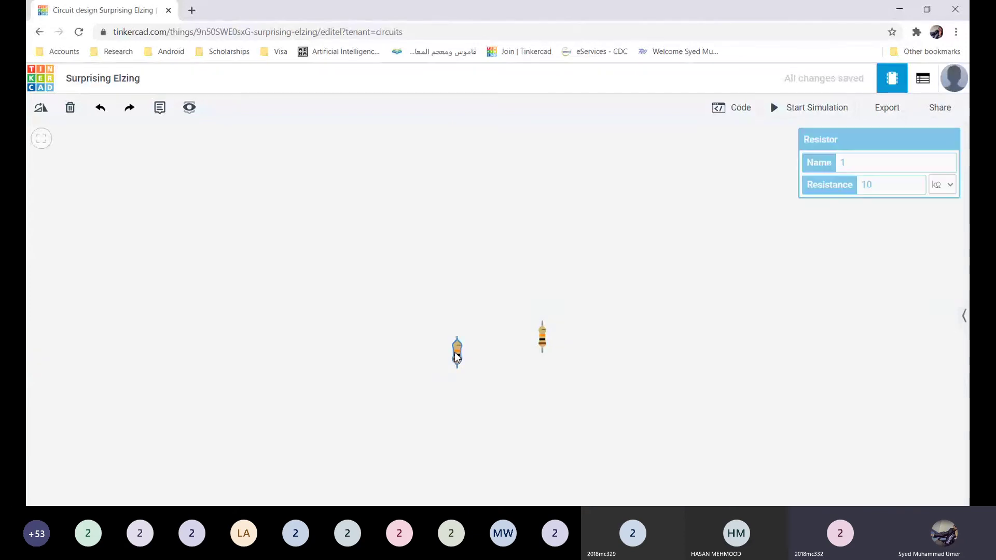
click(70, 107)
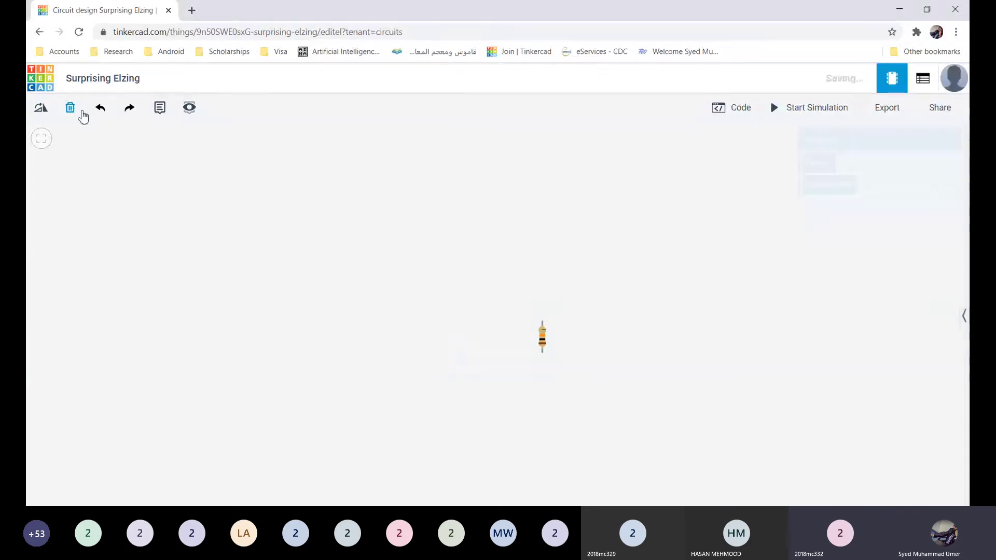
click(544, 338)
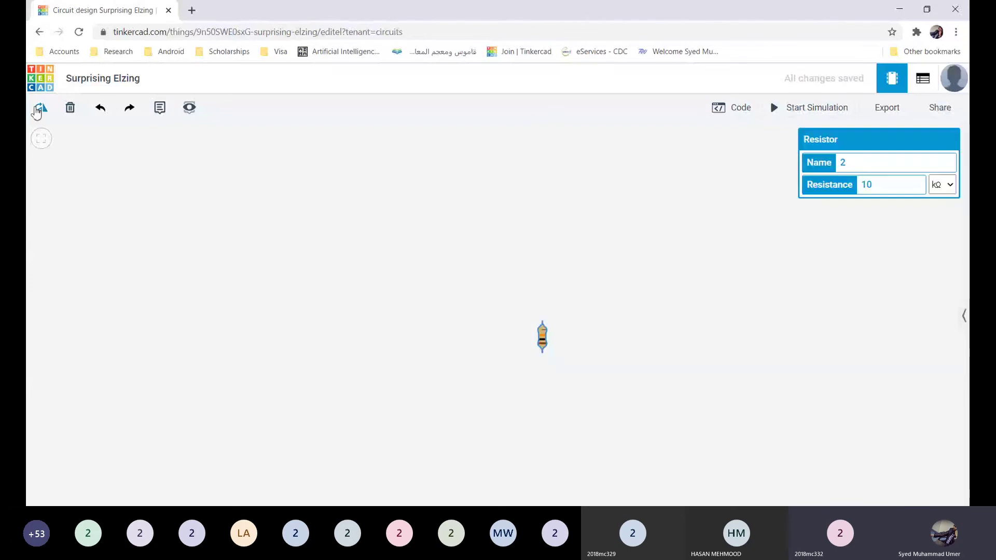
click(70, 109)
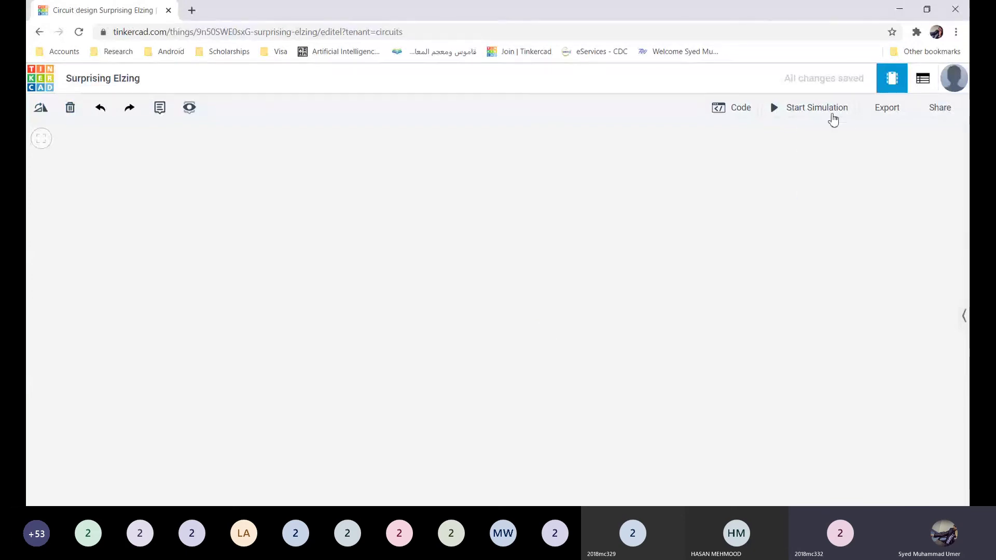
Step: Place the State Change Detection starter from the Arduino starters on the empty workplane
click(964, 316)
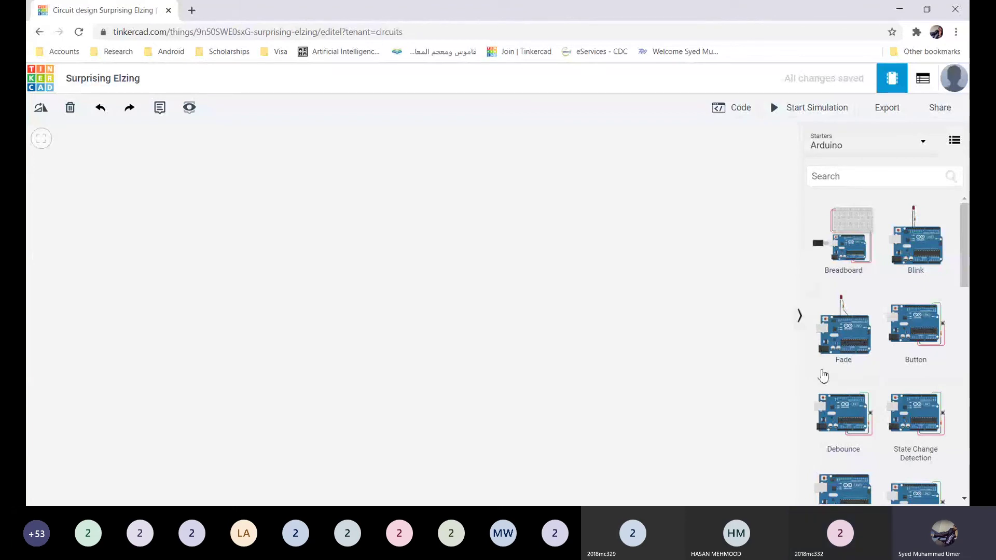
scroll(867, 382, down, 1)
scroll(871, 382, down, 1)
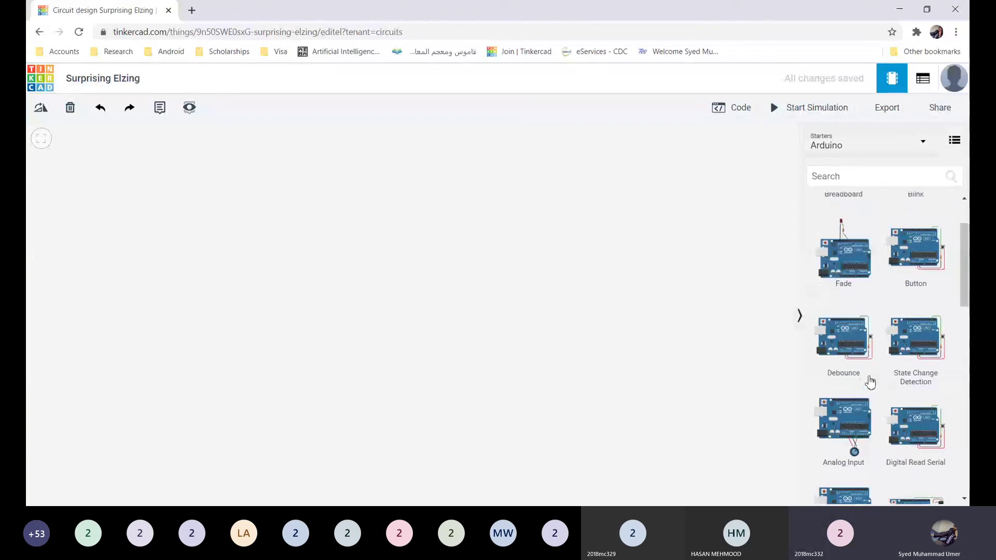
scroll(871, 383, down, 1)
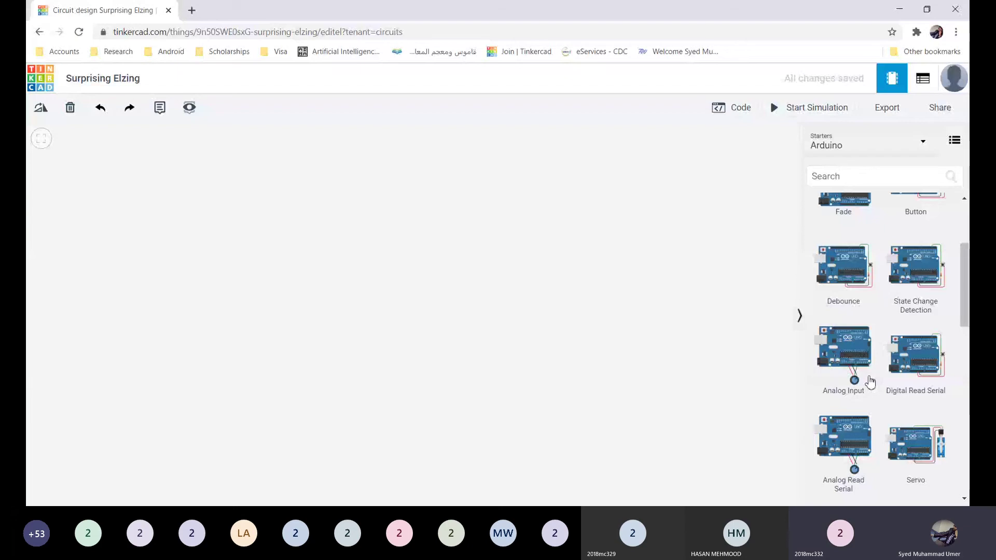
scroll(870, 382, up, 1)
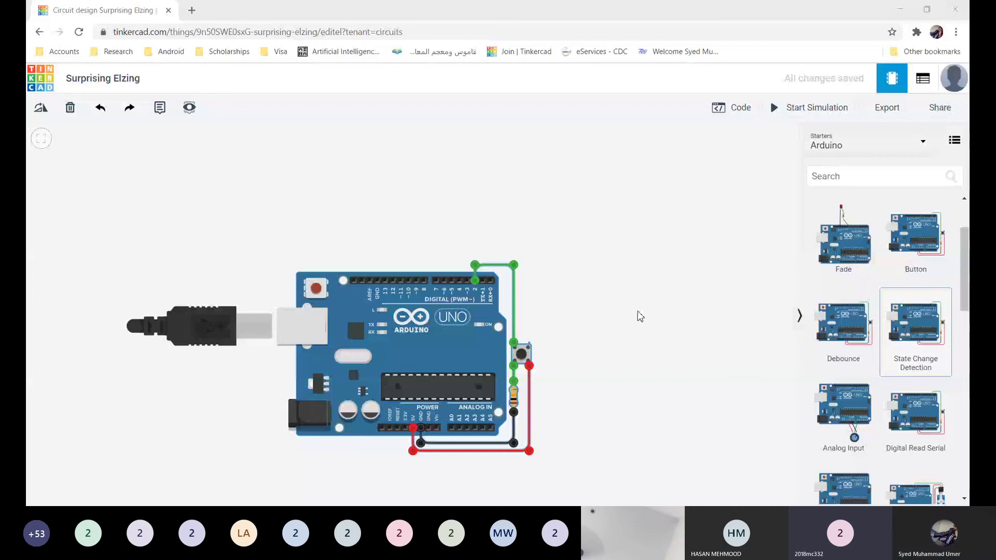
click(601, 421)
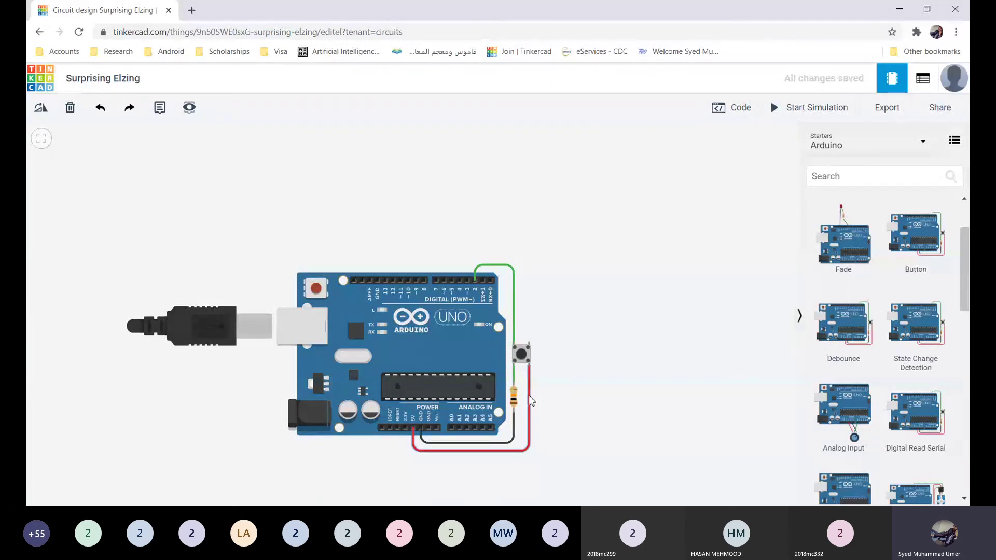
Step: Delete the red 5V wire, the black GND wire and the 10 kΩ resistor from the pushbutton circuit
click(531, 400)
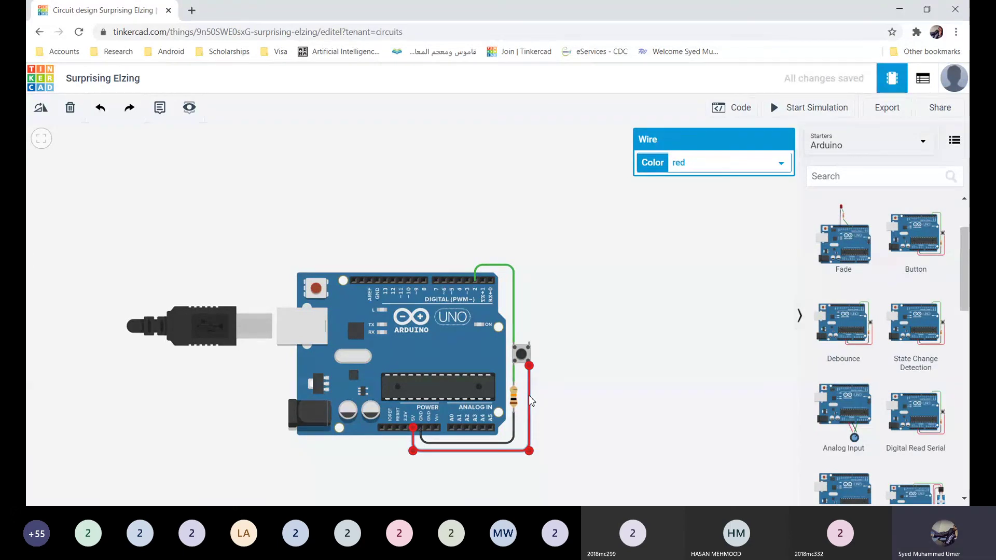
key(Delete)
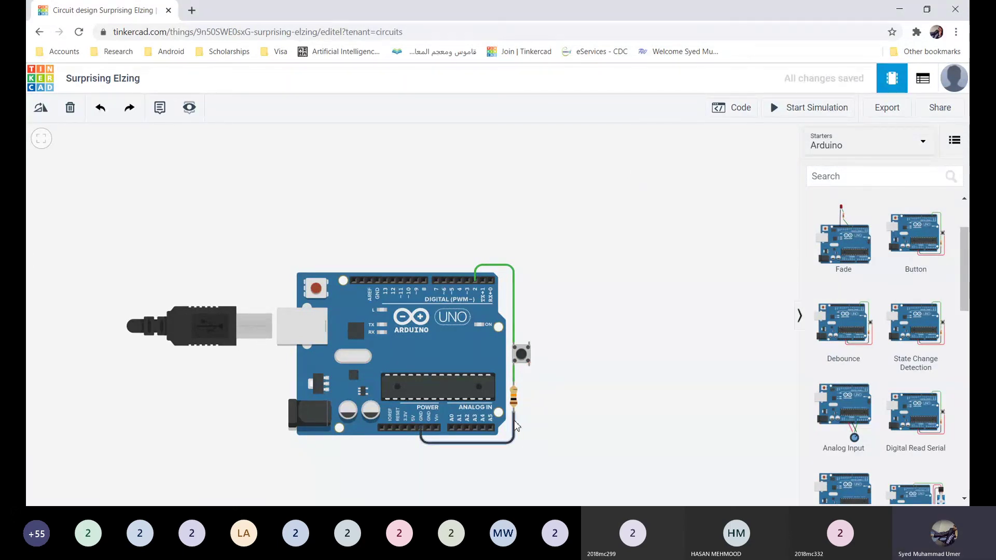
click(515, 426)
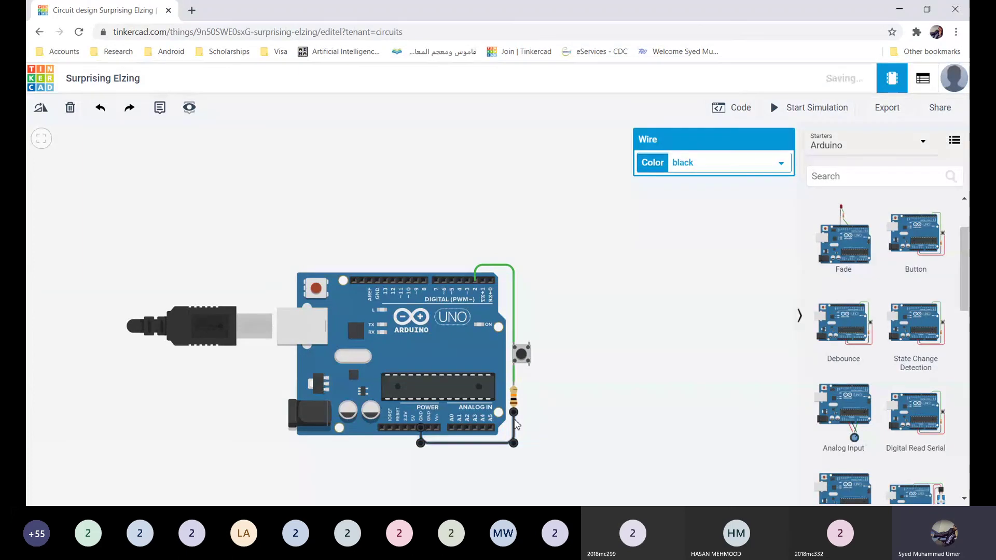
click(514, 400)
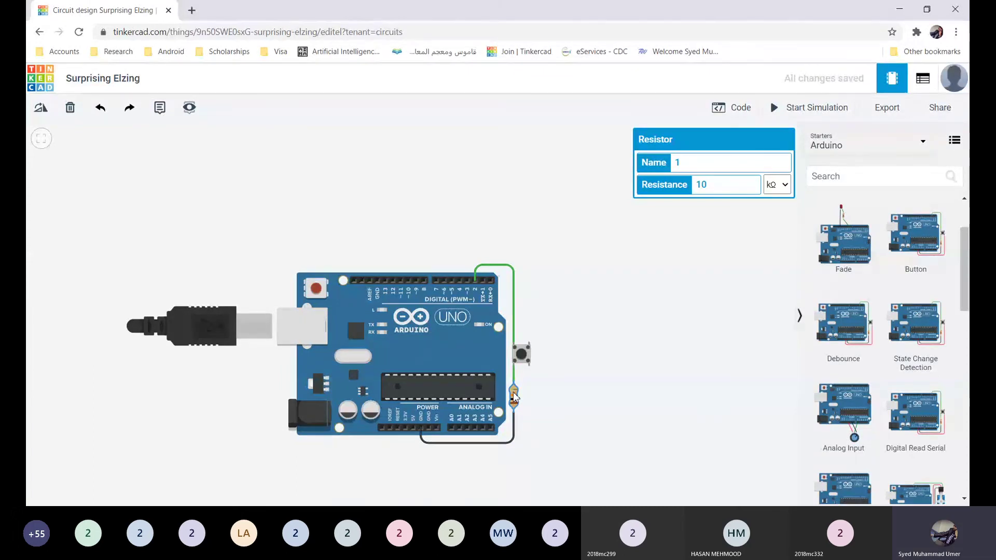
click(70, 108)
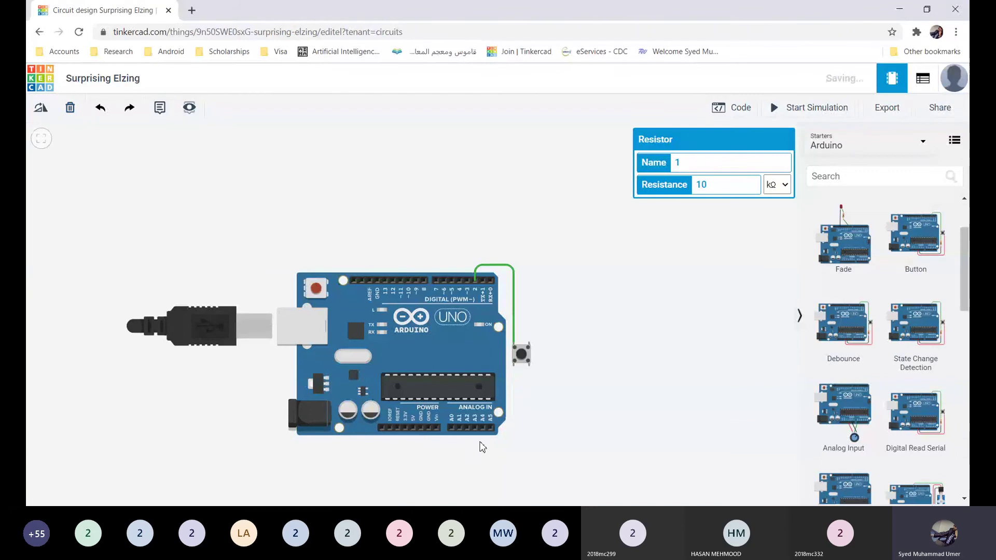
Step: Wire the pushbutton's Terminal 1a to the Arduino's 5V pin and colour the wire red
click(514, 367)
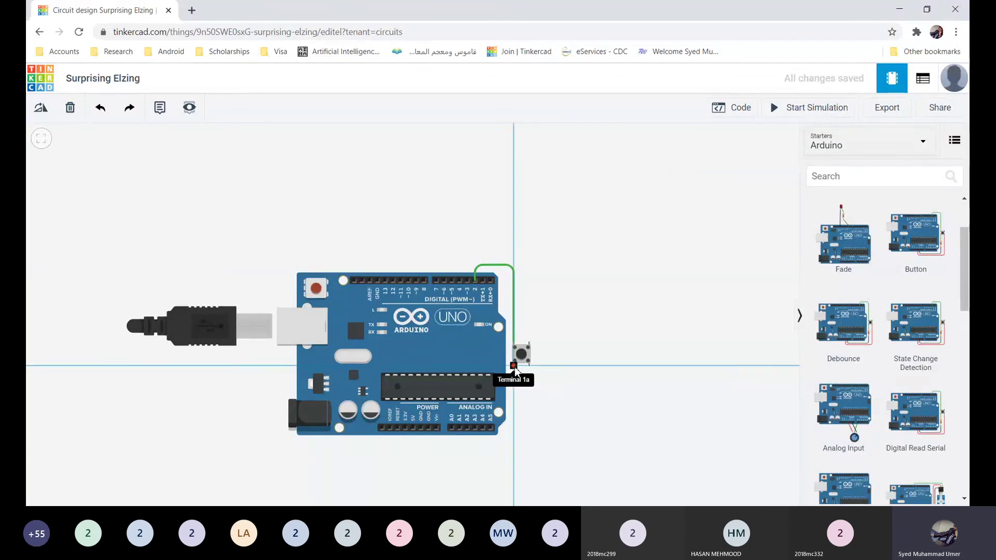
click(513, 453)
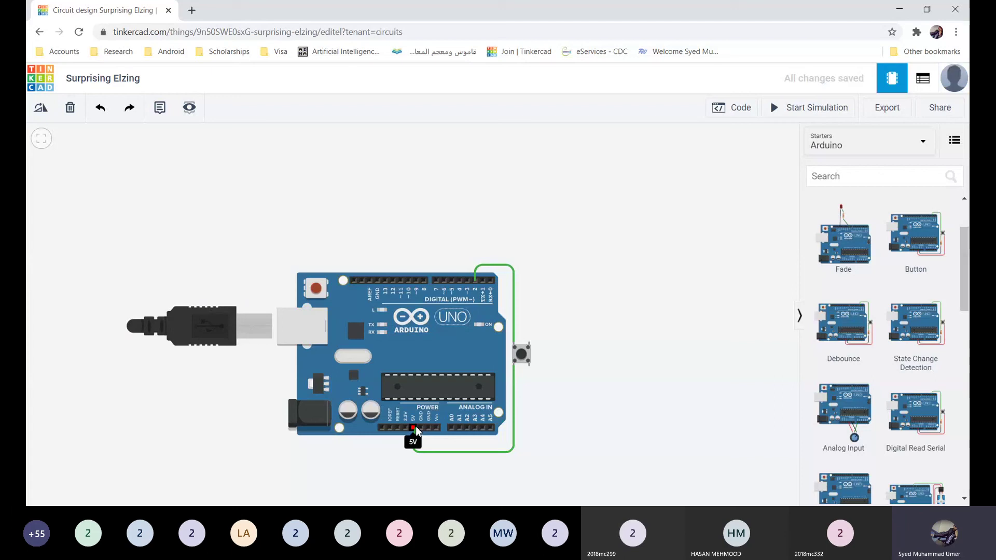
click(415, 428)
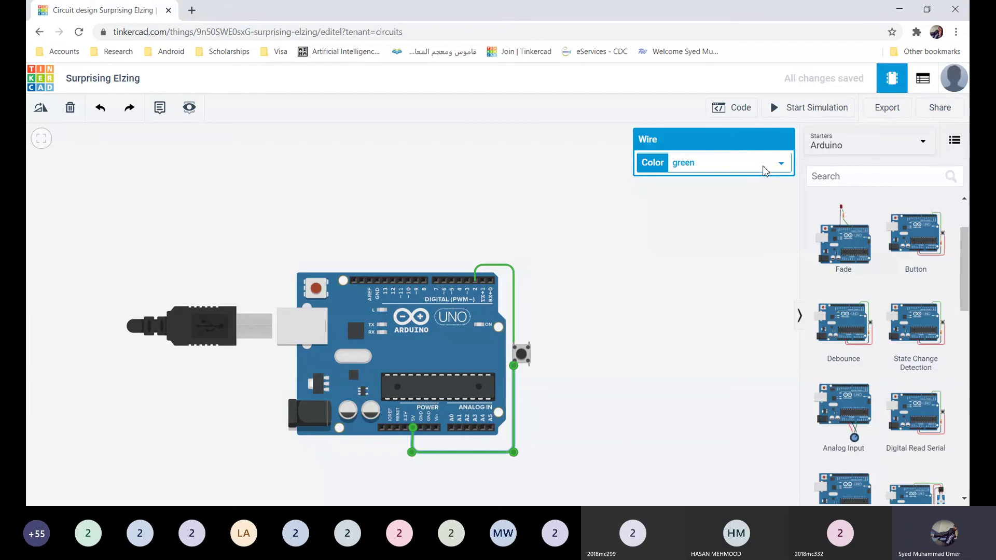
click(724, 192)
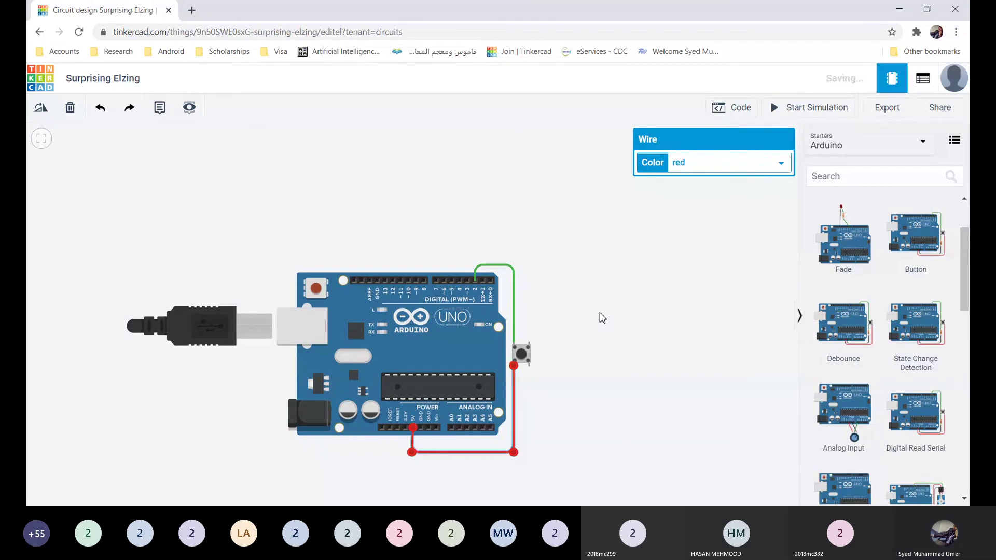
click(530, 367)
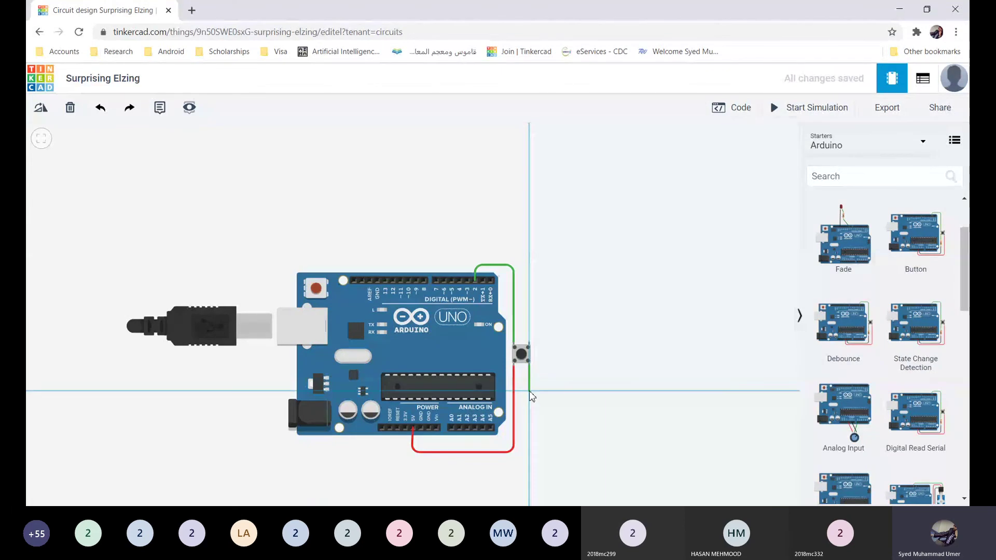
click(529, 389)
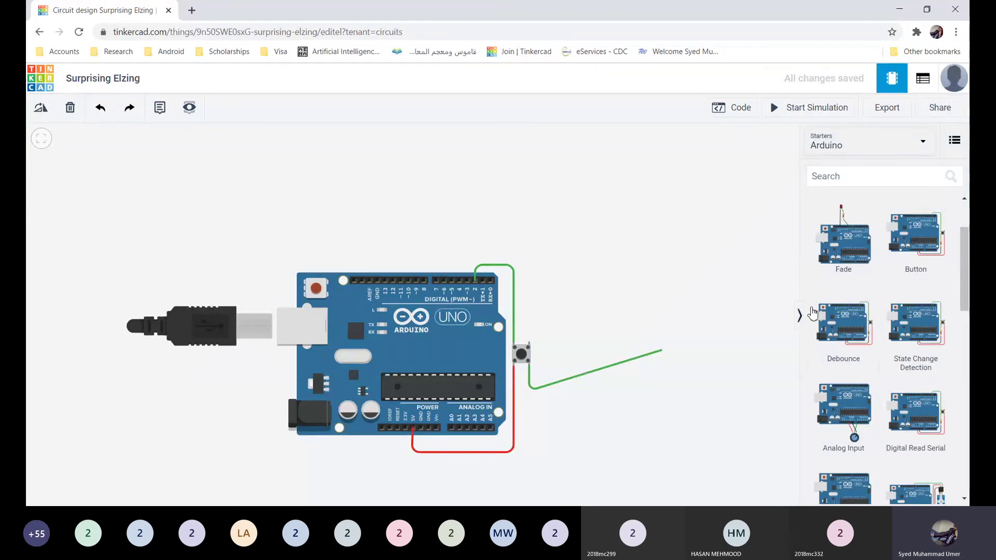
key(Escape)
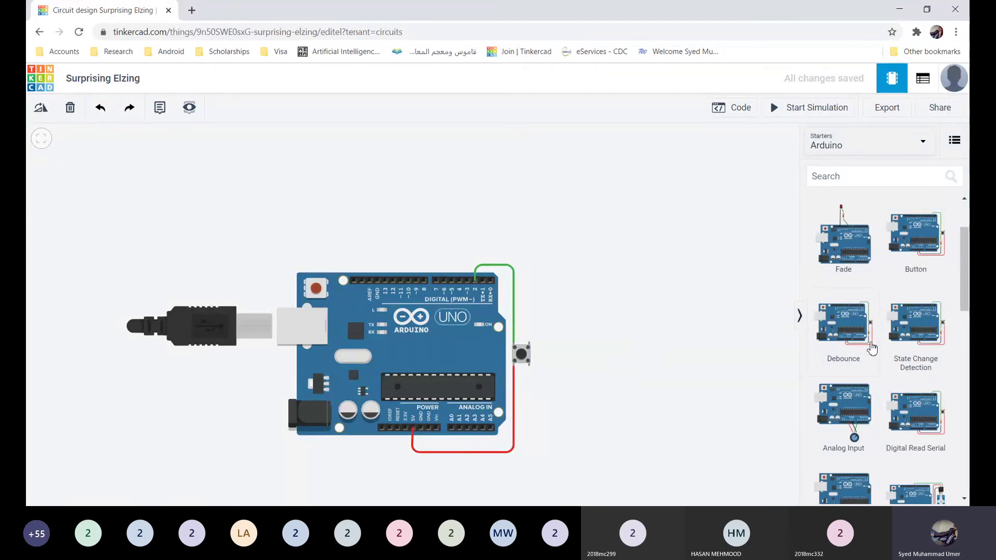
Step: Add a resistor from the Basic components below the pushbutton and wire its Terminal 2 to the pushbutton's lower right terminal
click(928, 150)
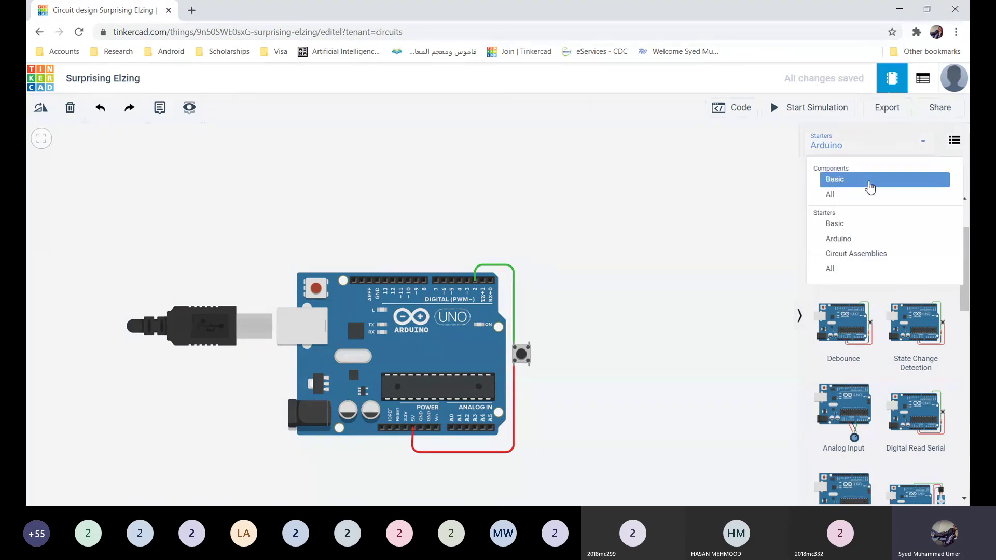
click(870, 182)
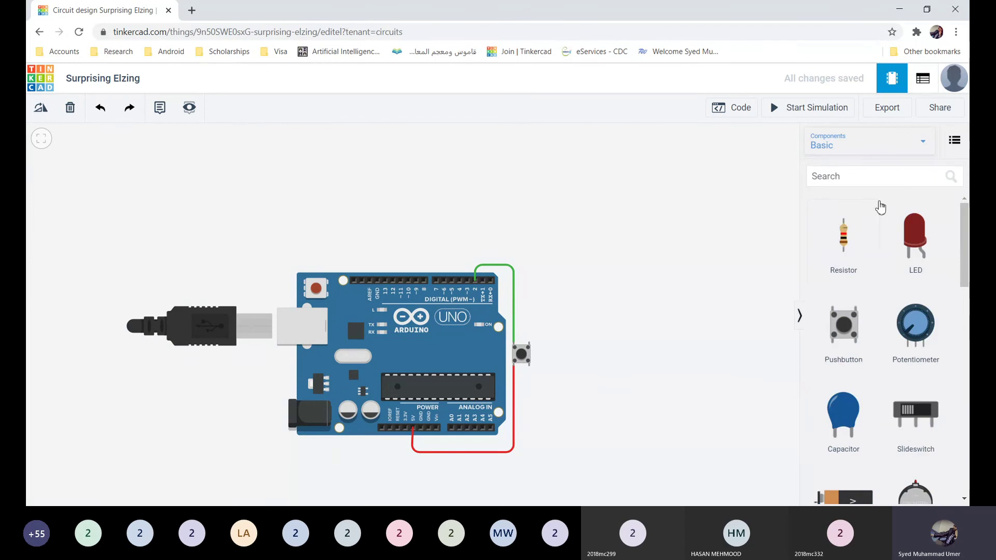
drag(847, 259, 733, 317)
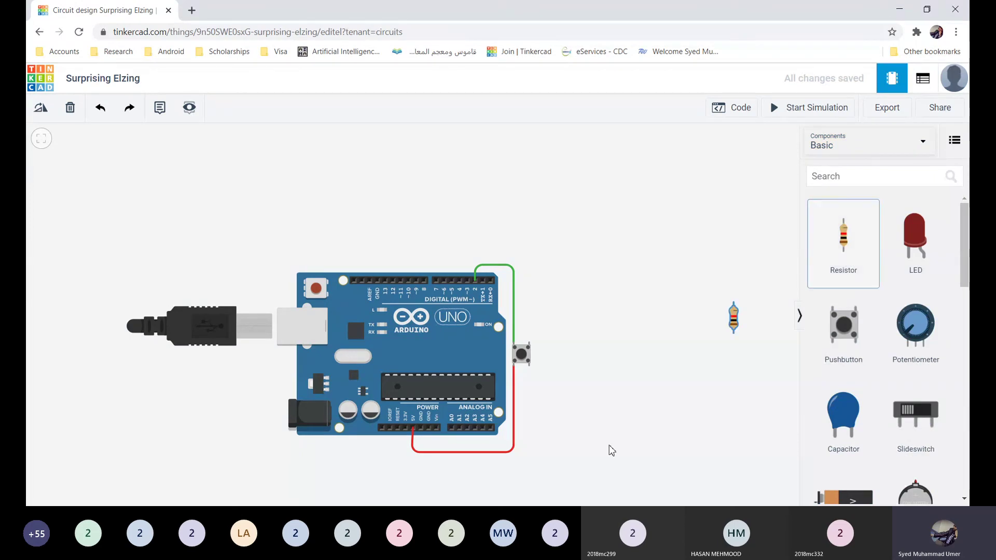
drag(611, 451, 533, 413)
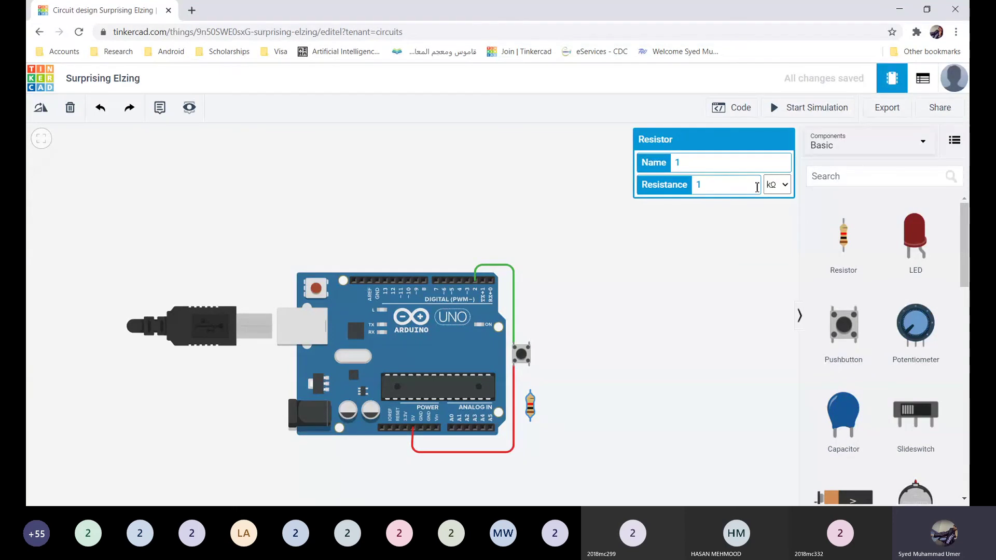
click(530, 367)
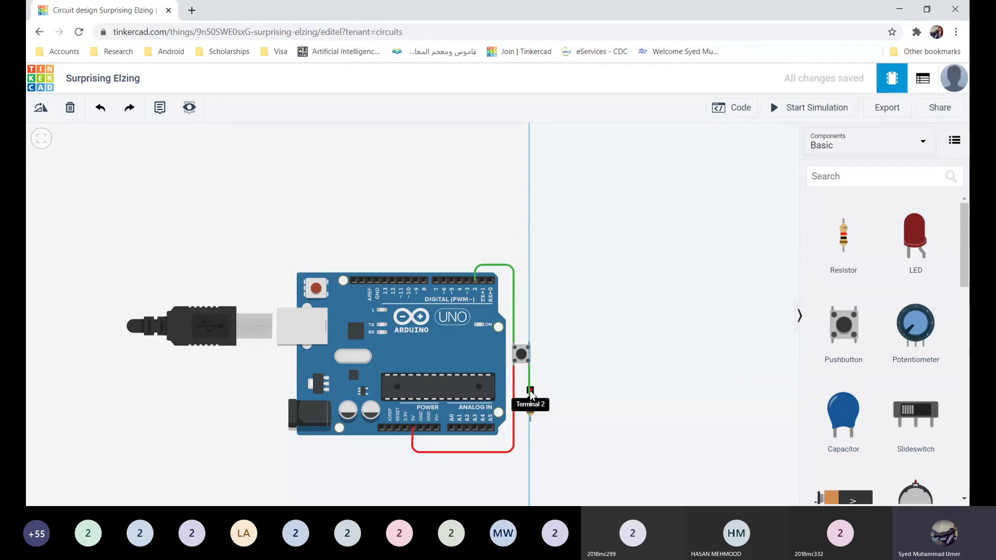
click(530, 395)
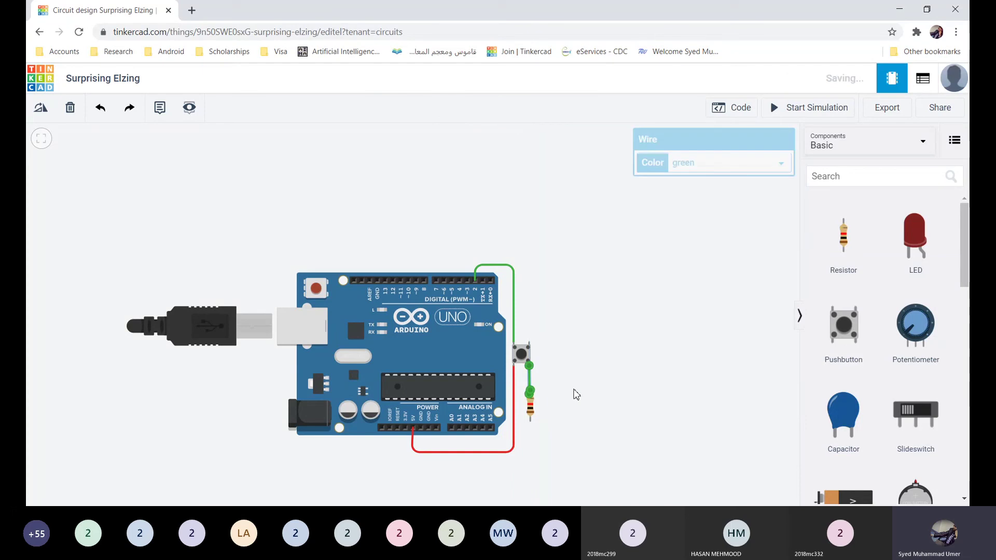
Step: Delete the wire between the pushbutton and the resistor and redraw it from the pushbutton's lower right terminal to the resistor's Terminal 2
key(Delete)
click(530, 365)
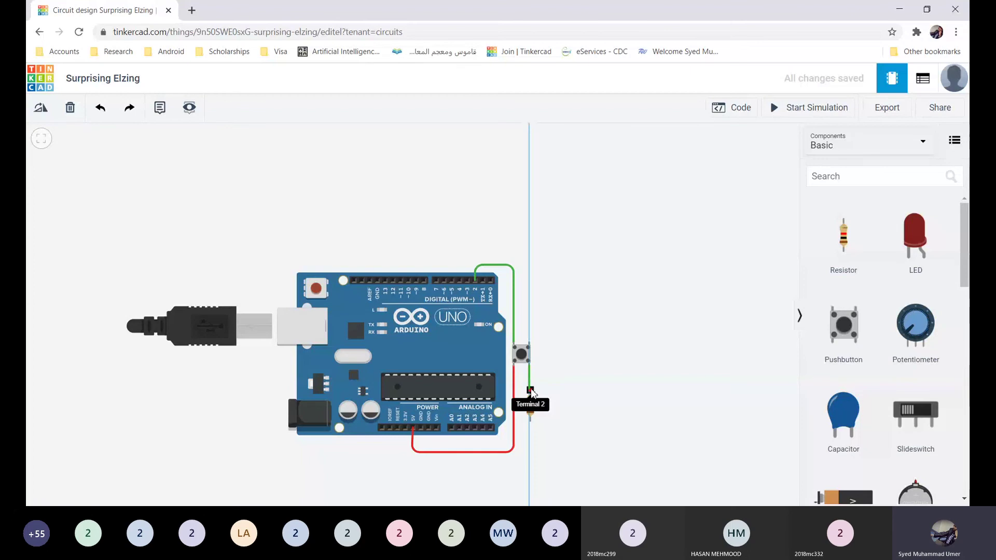
click(531, 391)
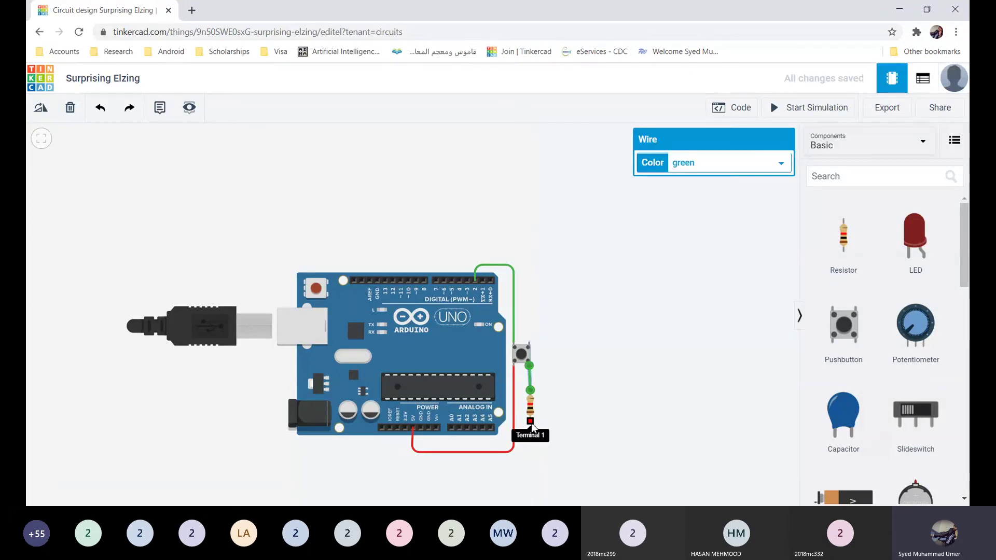
Step: Wire the resistor's Terminal 1 to the Arduino's GND pin next to 5V, routing the wire below the red one
click(531, 423)
click(530, 465)
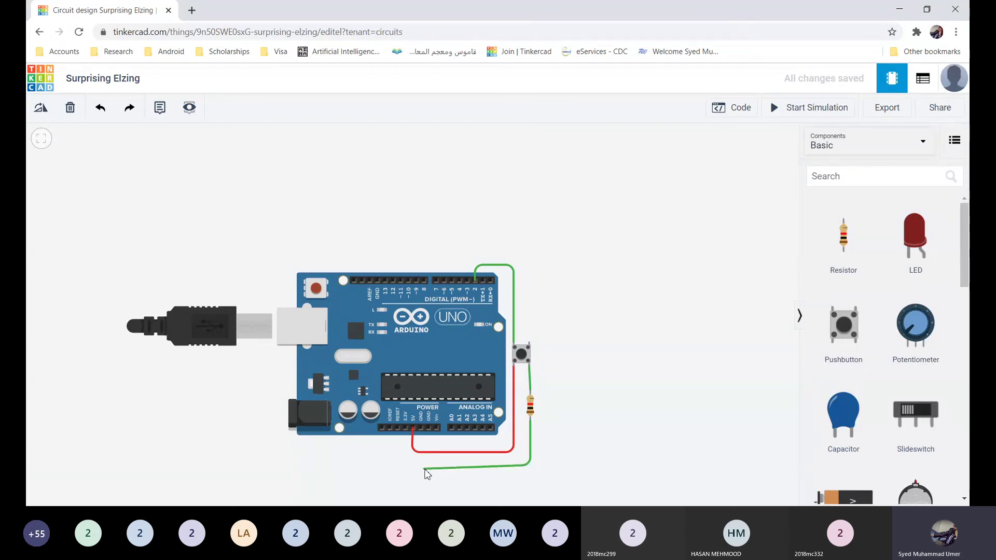
click(425, 470)
click(421, 429)
click(522, 355)
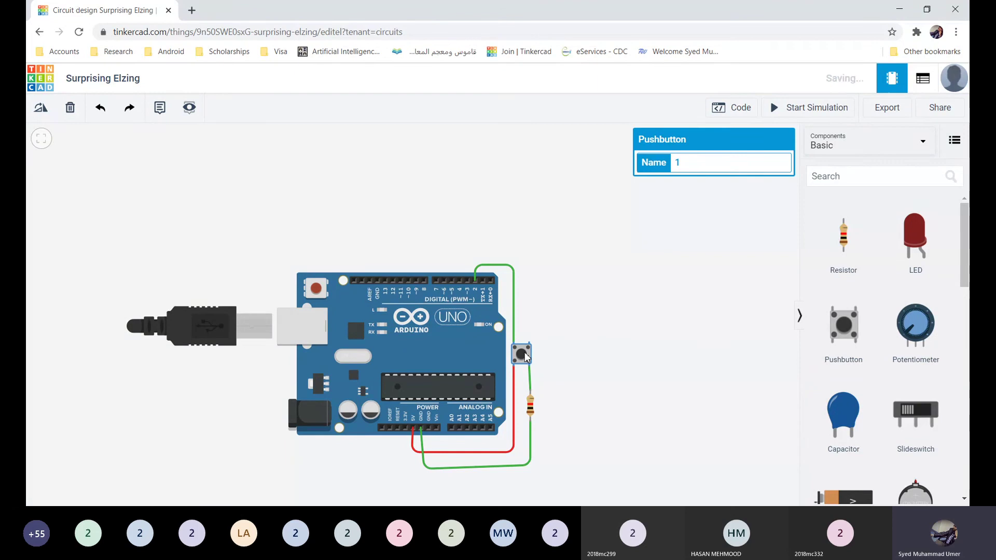
click(598, 352)
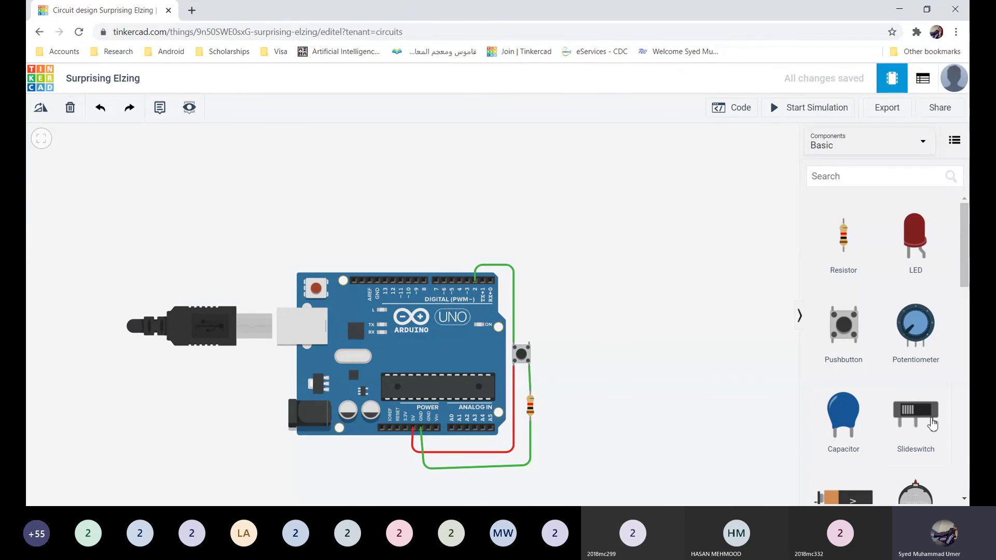
Step: Browse the Basic components as far as the Piezo and the Multimeter
scroll(933, 424, down, 7)
scroll(933, 424, down, 5)
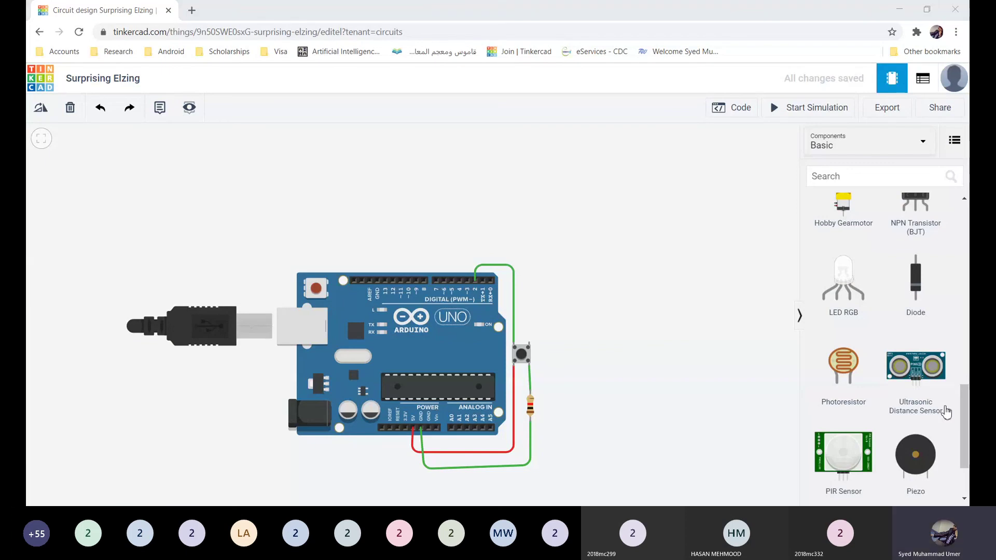
scroll(934, 408, down, 2)
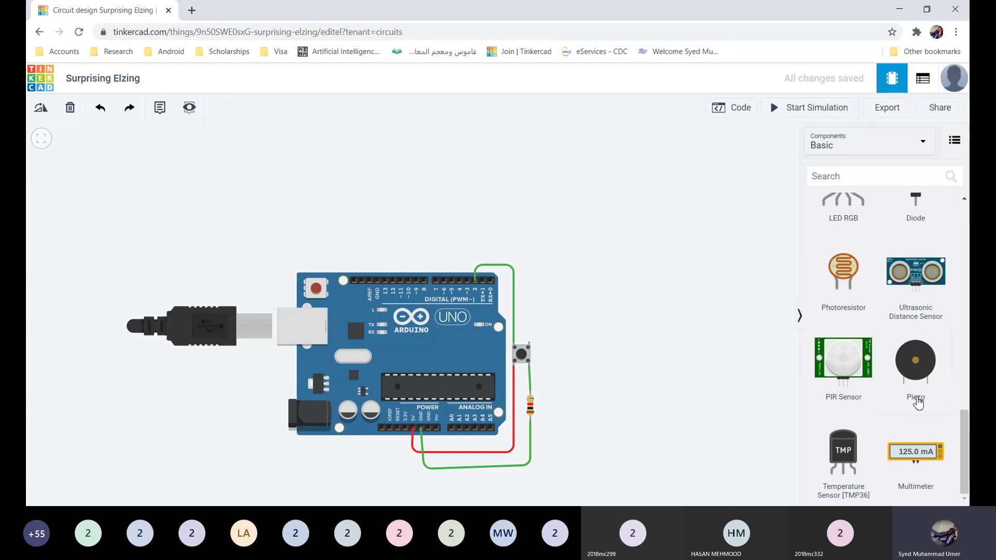